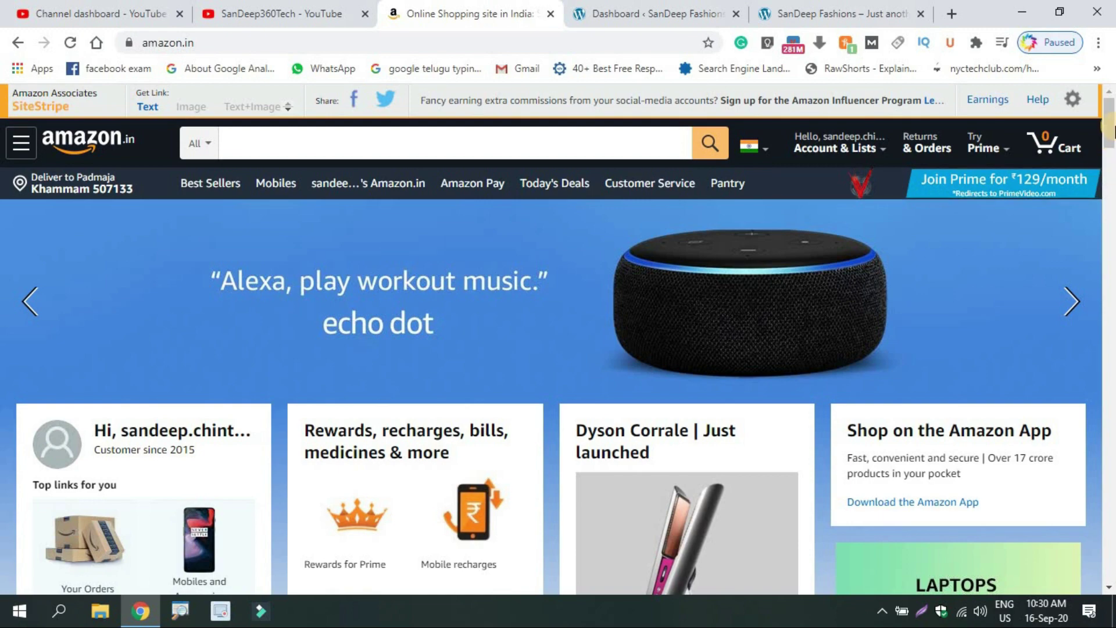
Look over the Amazon.in home page and its SiteStripe bar.
mouse_move(1110, 138)
mouse_down()
mouse_move(1111, 157)
mouse_move(1110, 138)
mouse_up()
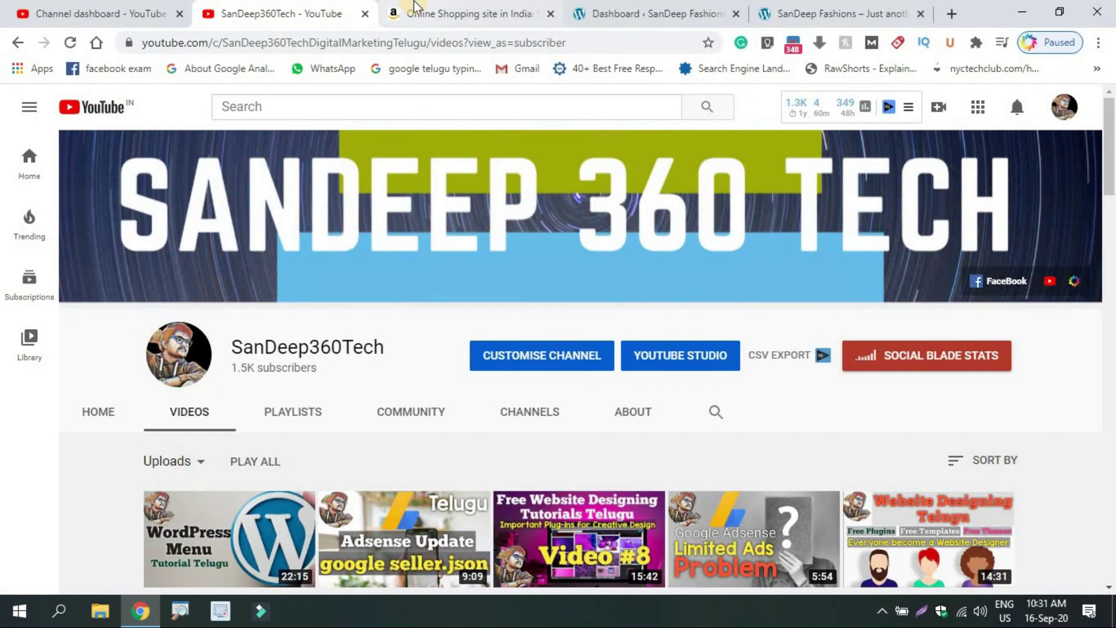
click(401, 13)
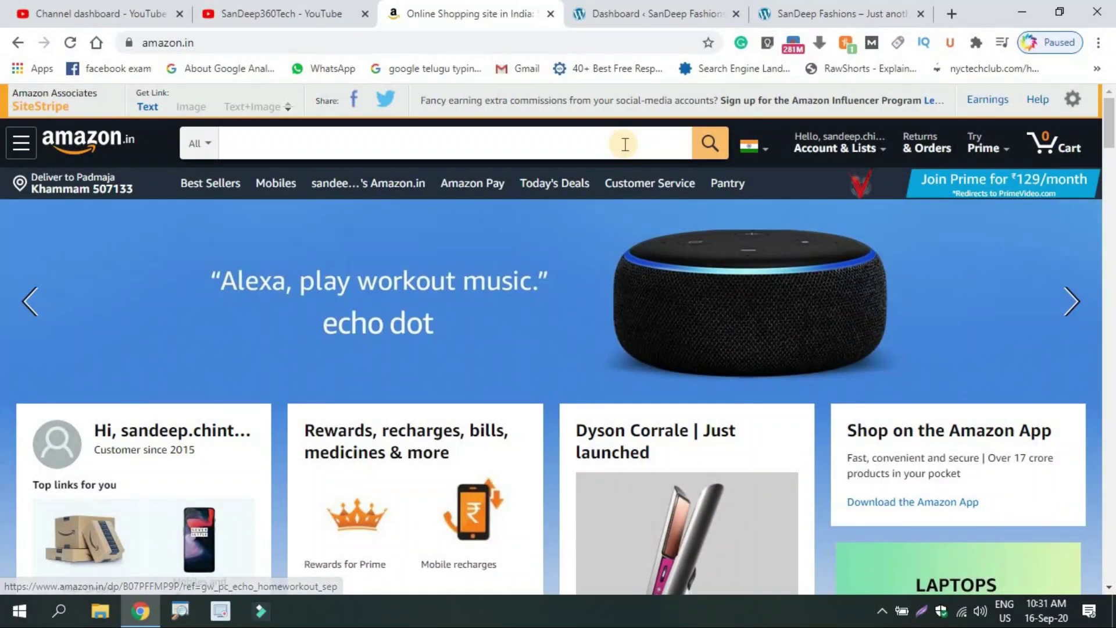
mouse_move(843, 143)
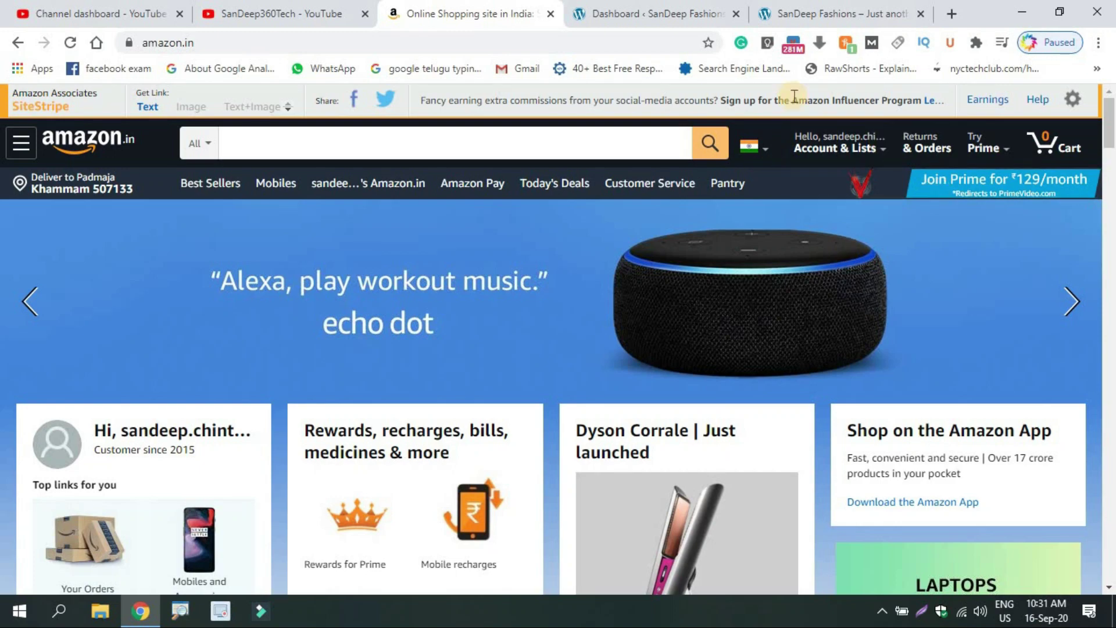
click(1110, 174)
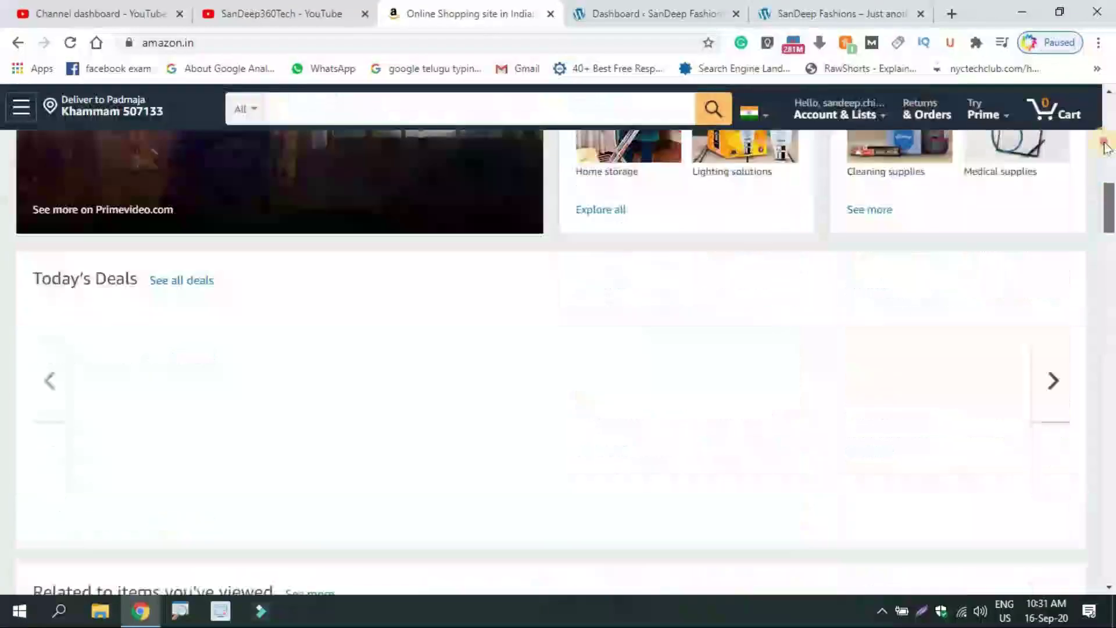
scroll(1110, 175, up, 10)
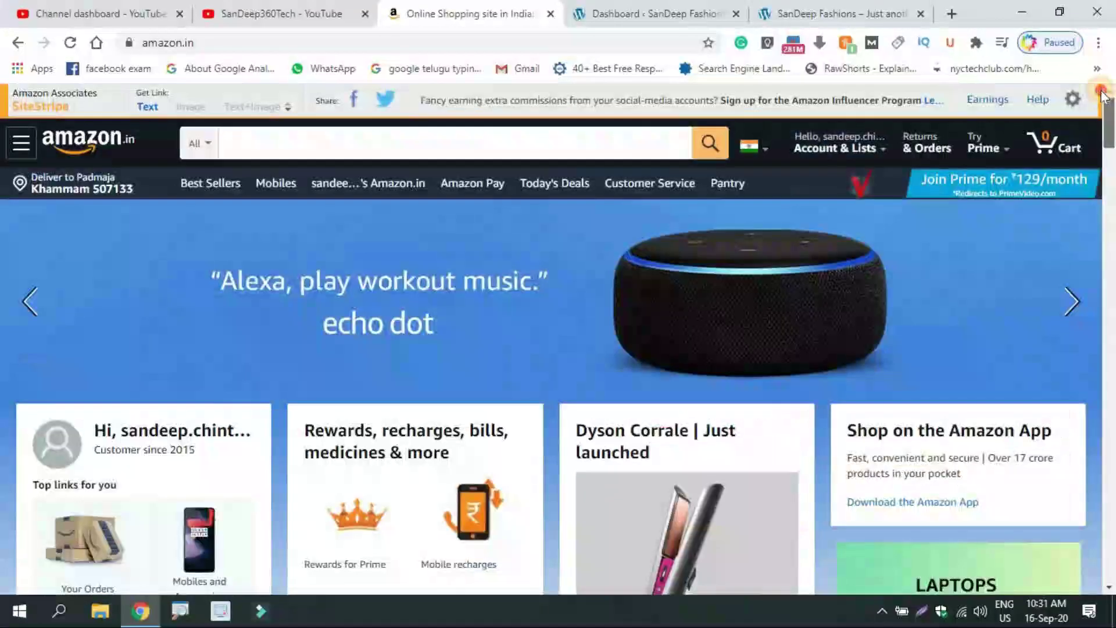
View the WordPress dashboard and the live front page of the SanDeep Fashions site.
click(696, 8)
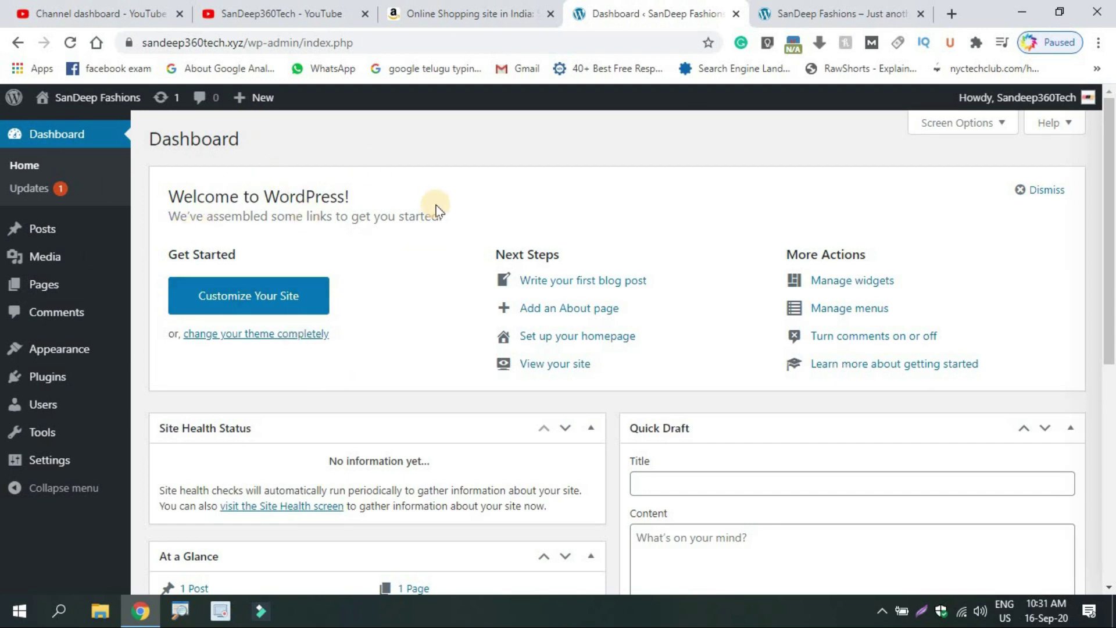
click(832, 13)
drag(1114, 143, 1110, 98)
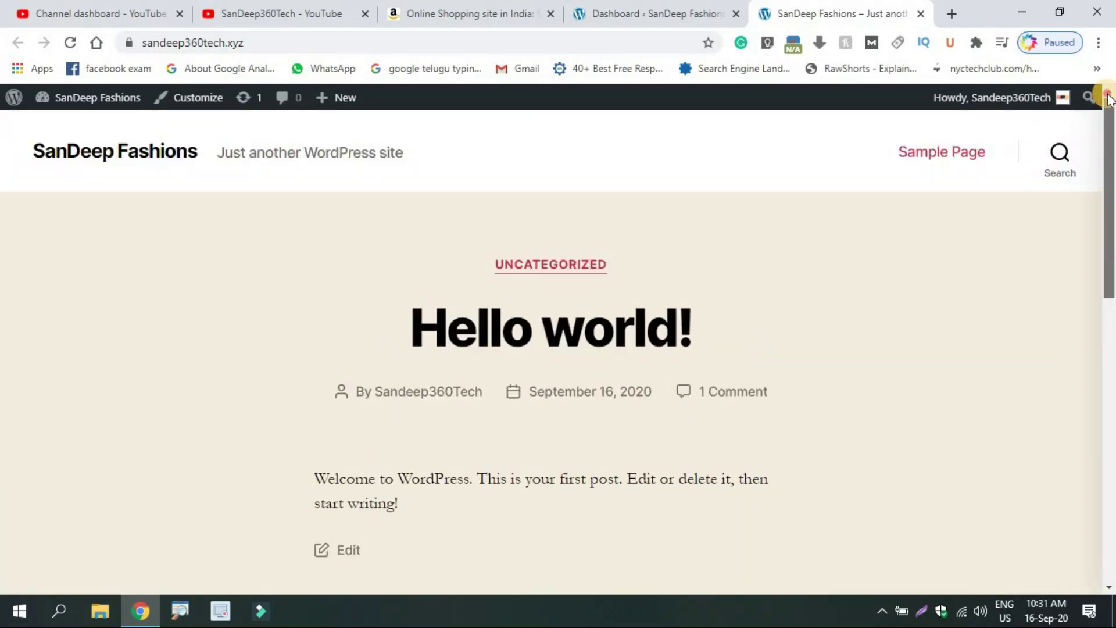
Create a new WordPress post with the title "Demo".
click(586, 8)
mouse_move(25, 233)
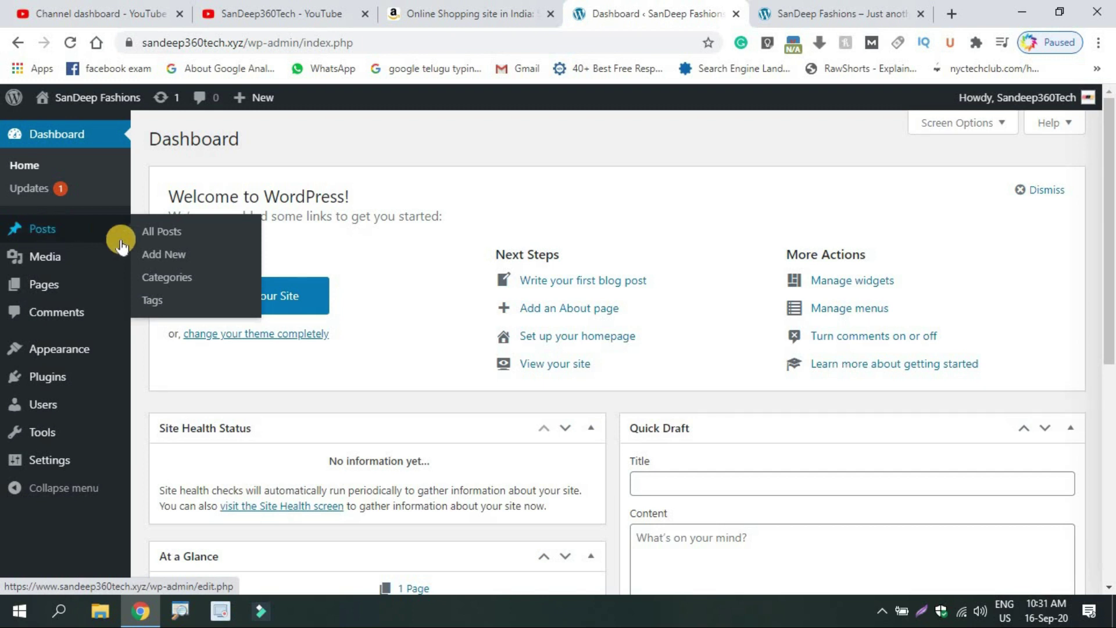
click(154, 254)
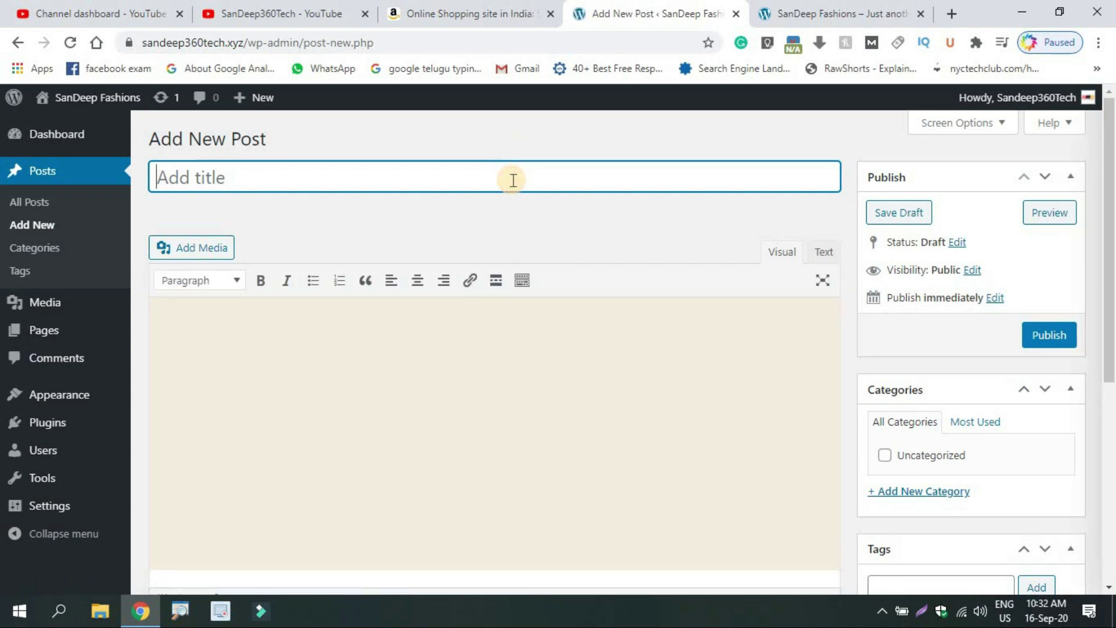
text(De)
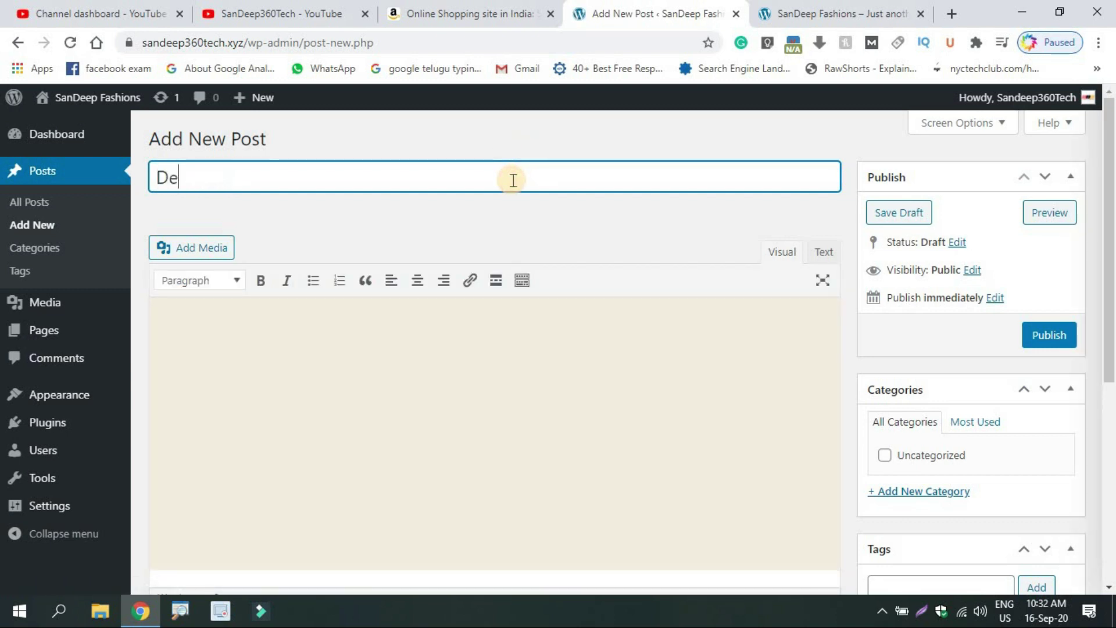
text(mo)
click(522, 340)
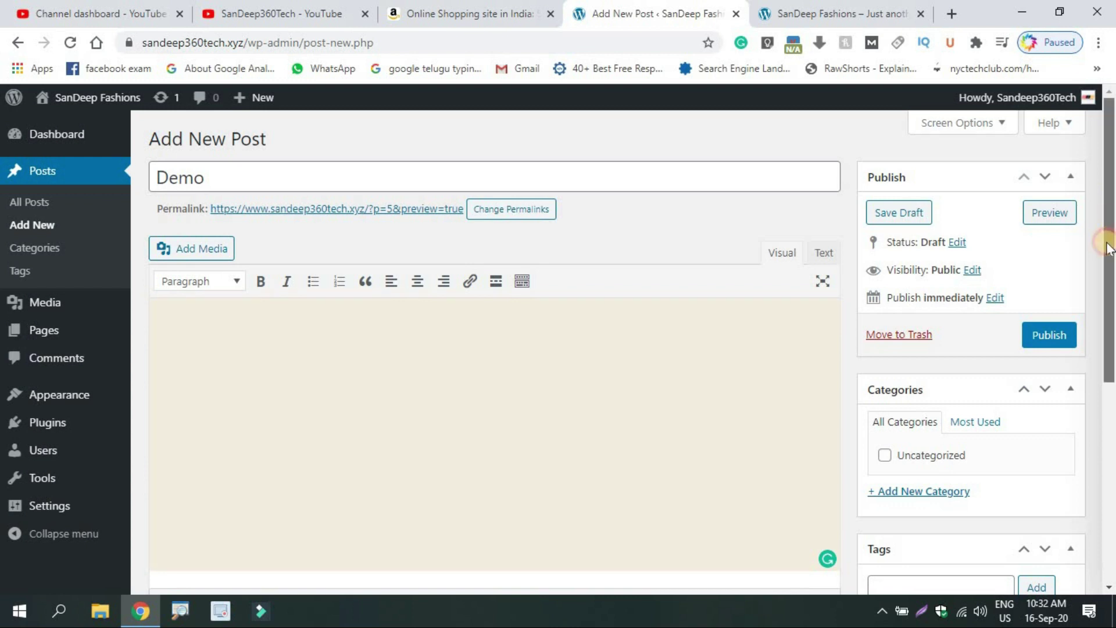
scroll(753, 271, down, 1)
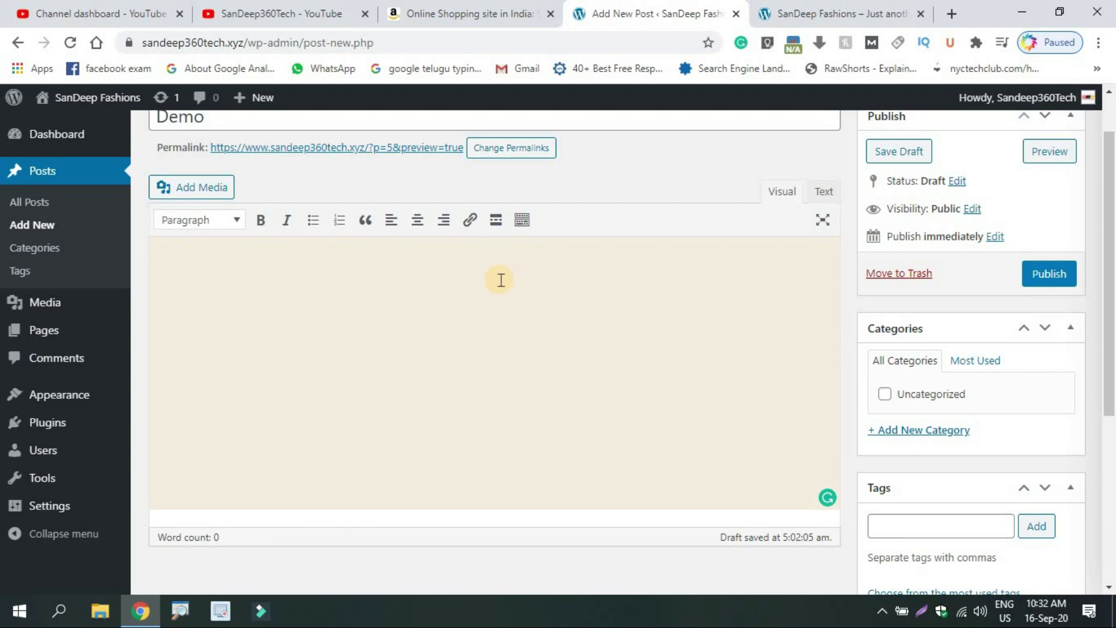
On Amazon.in, open the Echo Dot (3rd Gen) product page and get its short affiliate text link from SiteStripe.
click(415, 7)
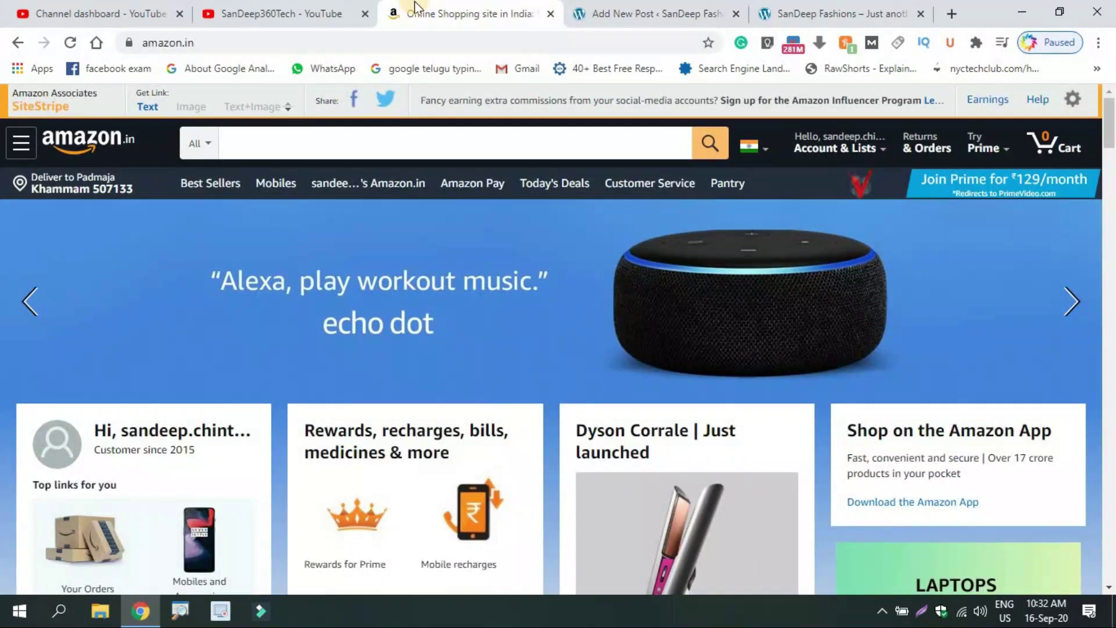
click(710, 299)
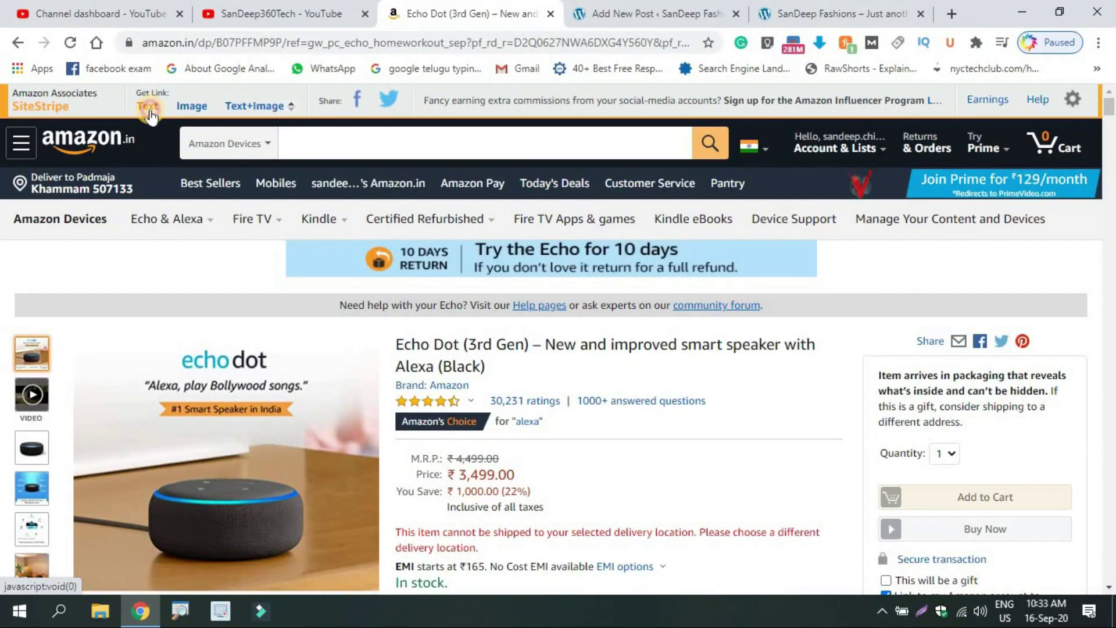
click(149, 113)
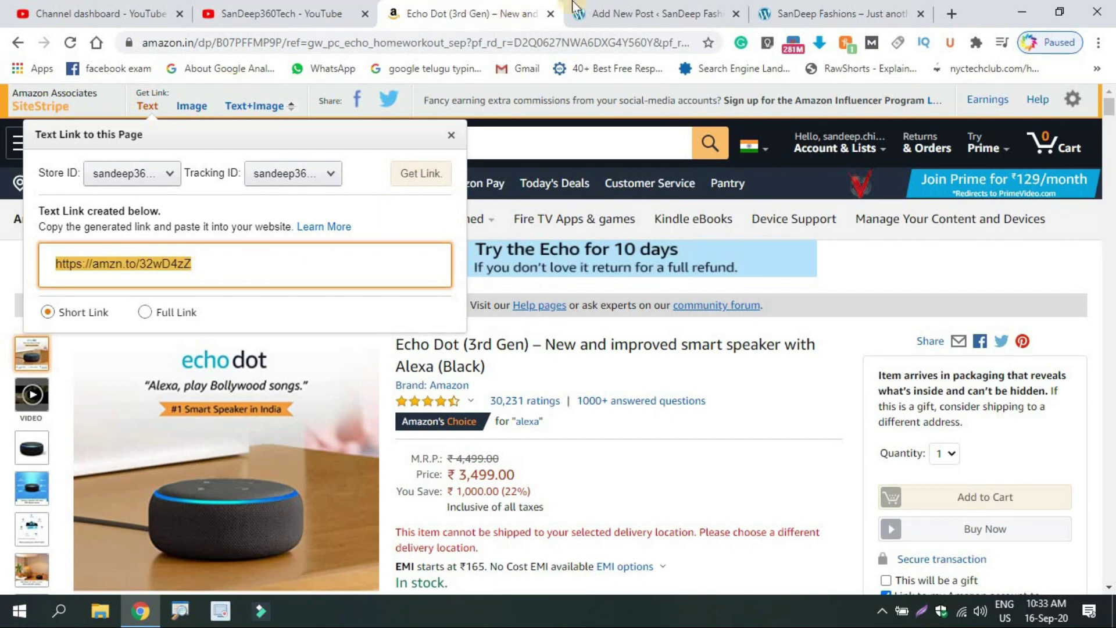
Write "Buy Now" in the body of the Demo post in WordPress and make it bold.
click(610, 7)
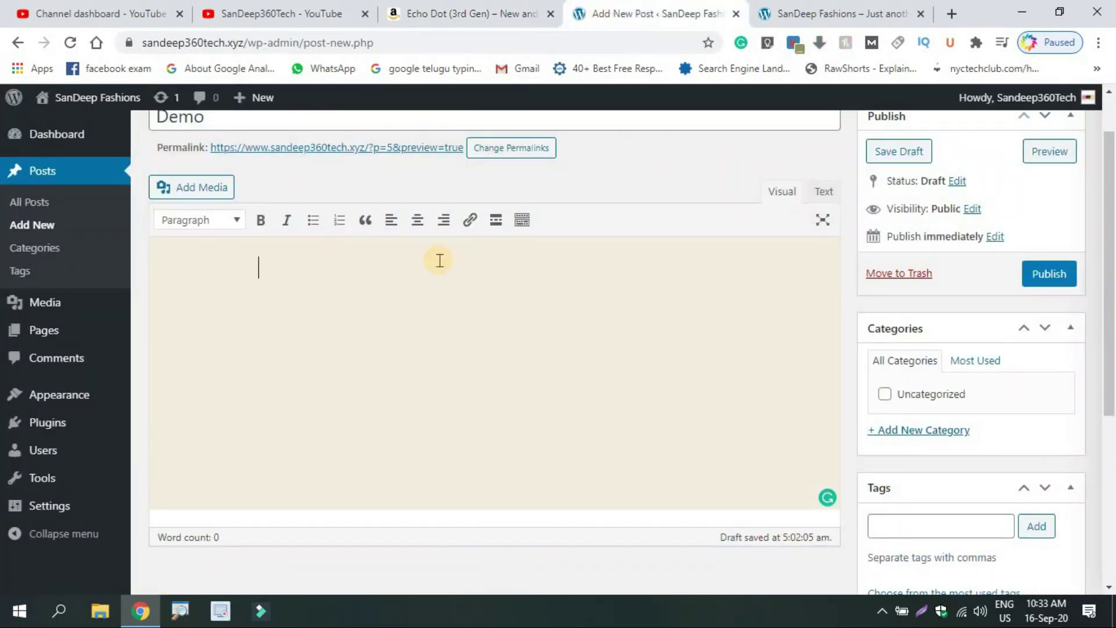
text(Buy Now)
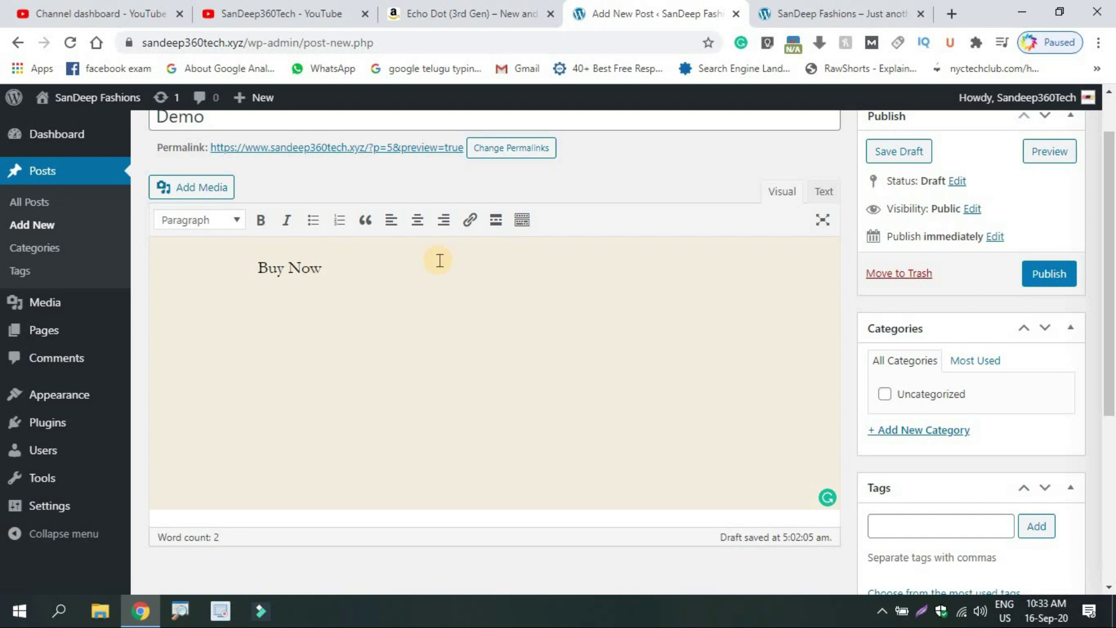
key(shift+Left)
key(shift+Left)
key(shift+Left)
key(shift+Left)
key(shift+Left)
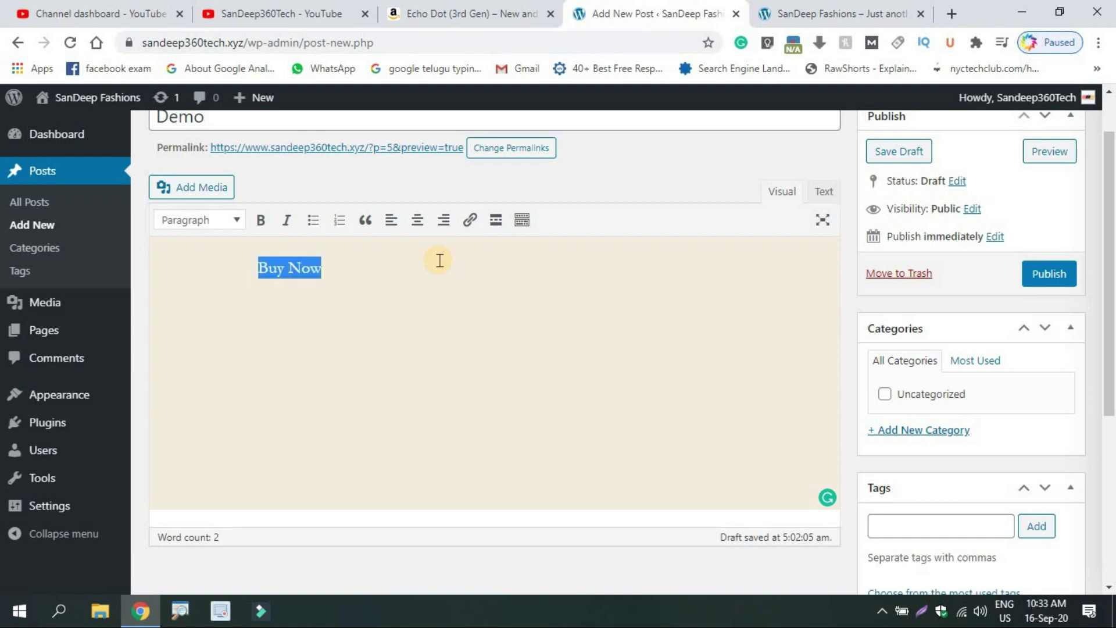
key(ctrl+b)
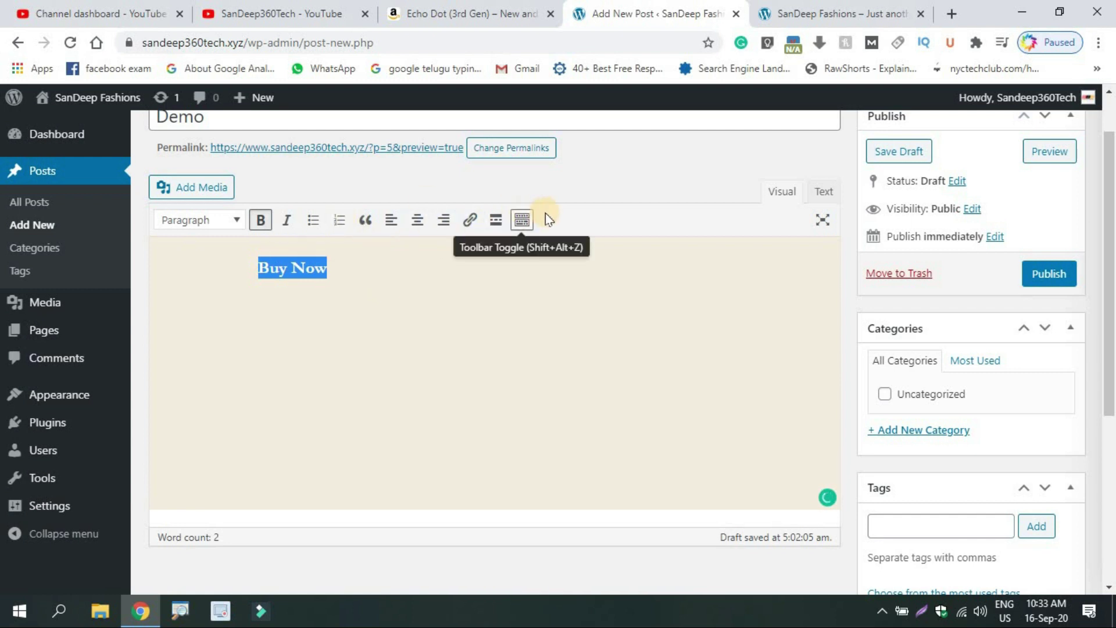
Show the extra formatting tools and colour the "Buy Now" text red.
click(522, 220)
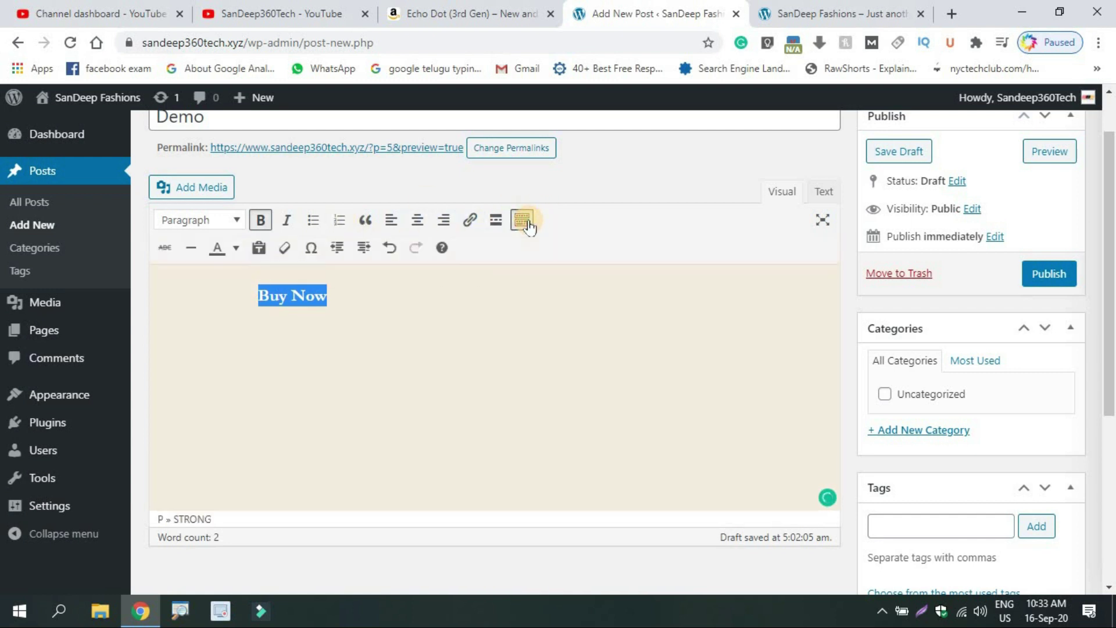
click(235, 248)
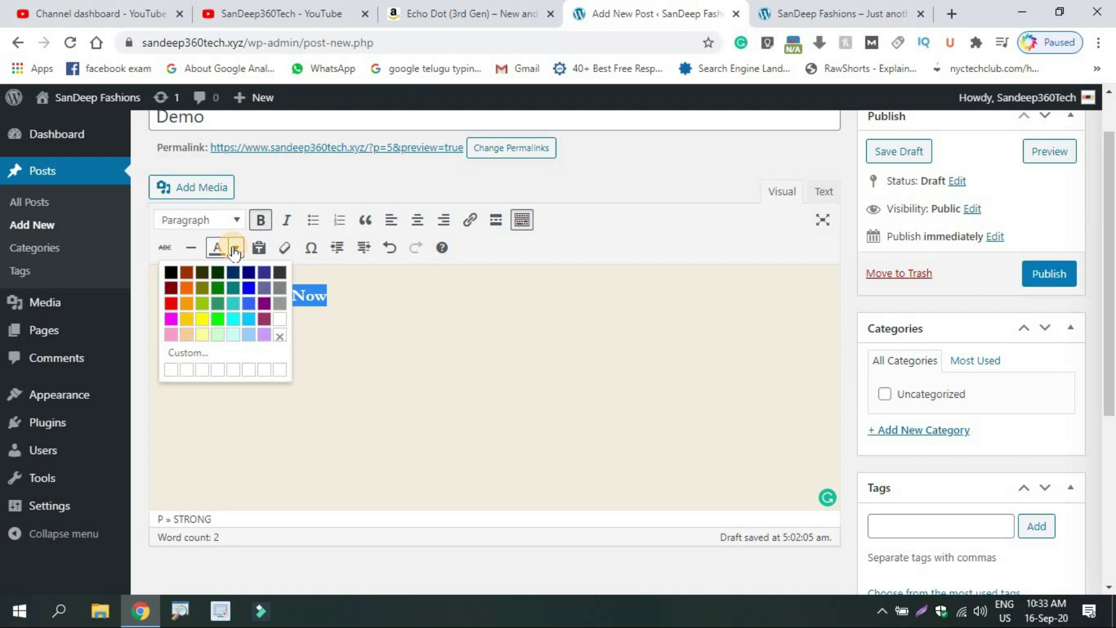
click(172, 301)
click(331, 308)
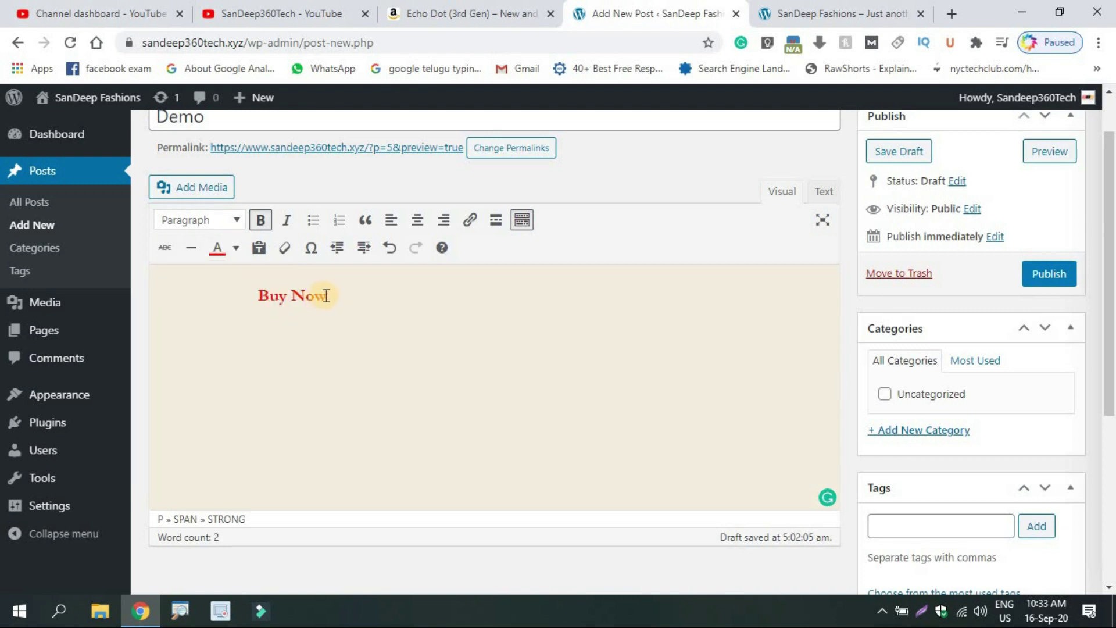
drag(328, 295, 256, 296)
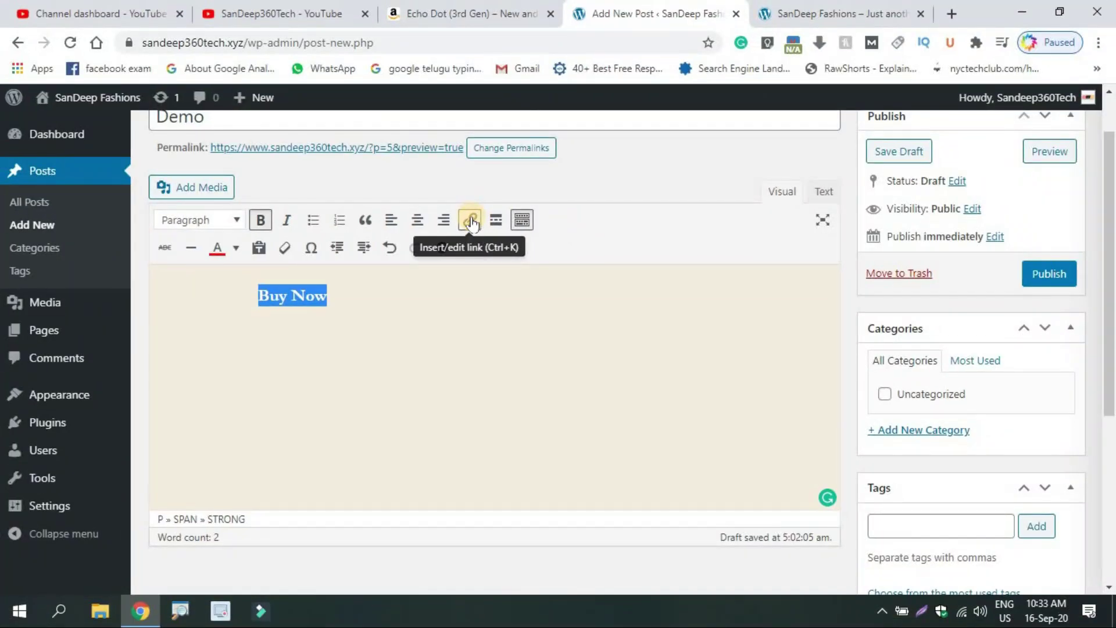
click(471, 222)
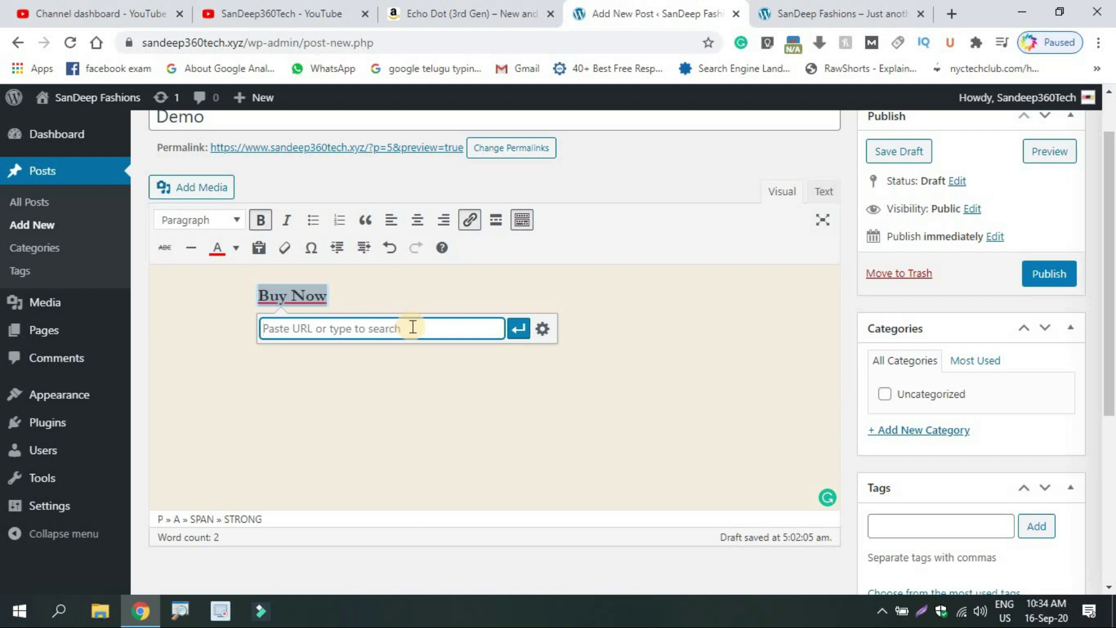
text(https://amzn.to/32wD4zZ)
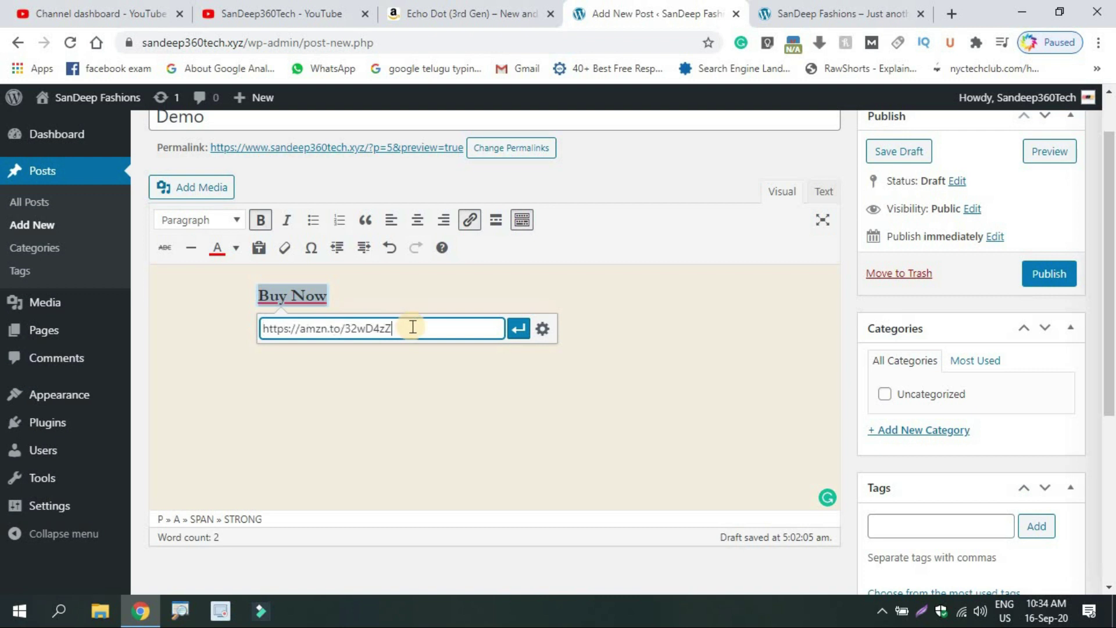
click(542, 331)
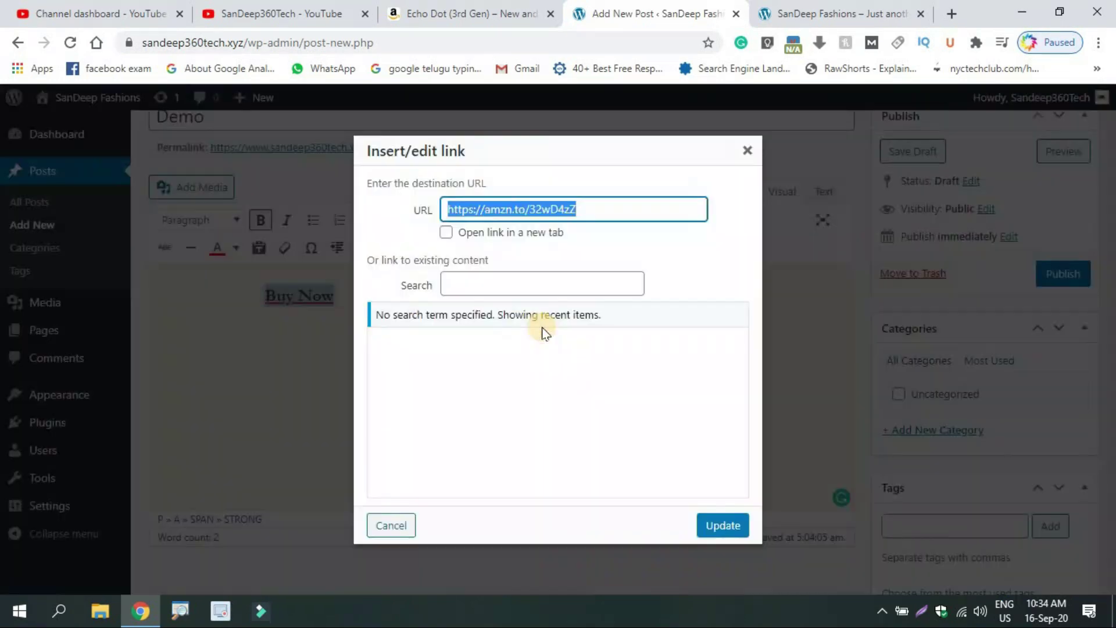
click(446, 234)
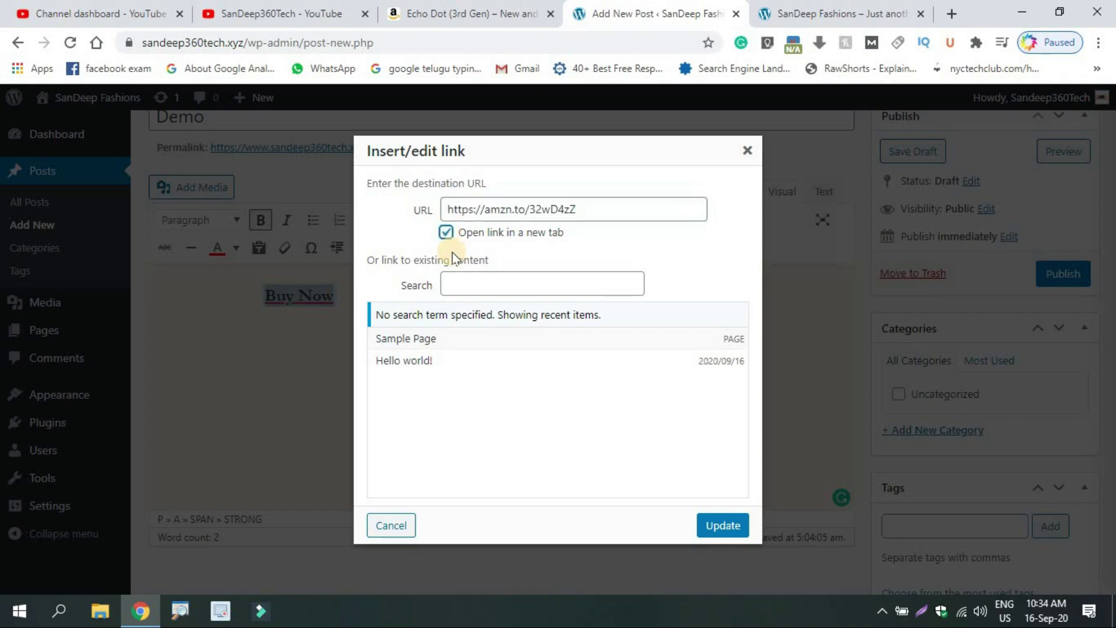
click(720, 528)
click(576, 389)
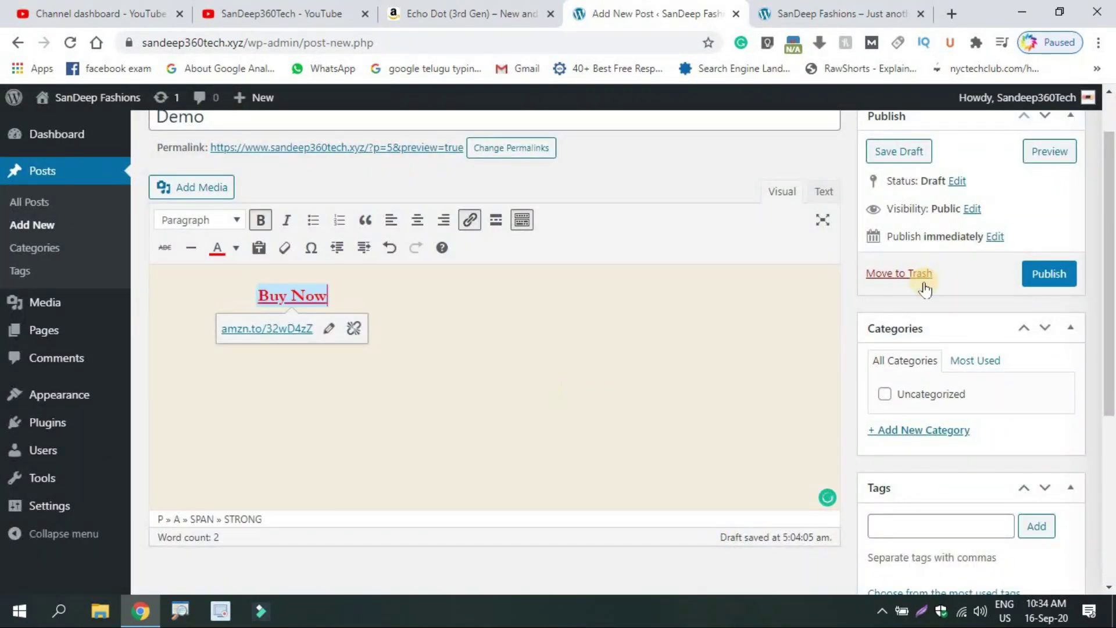
Publish the Demo post and view the published post in a new tab.
click(1042, 278)
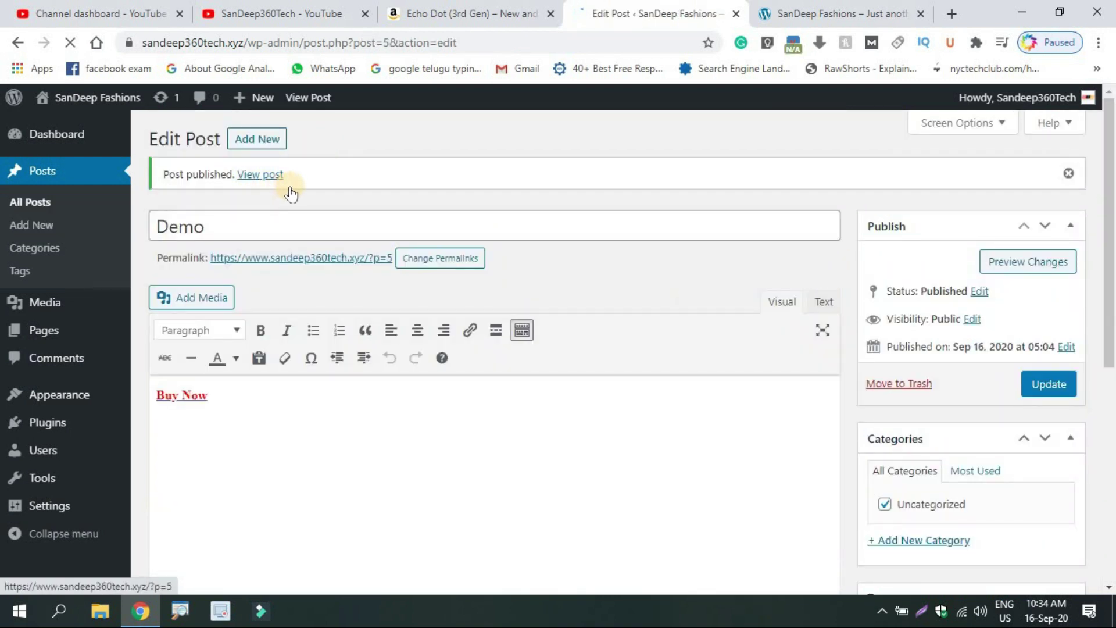
right_click(278, 176)
click(293, 182)
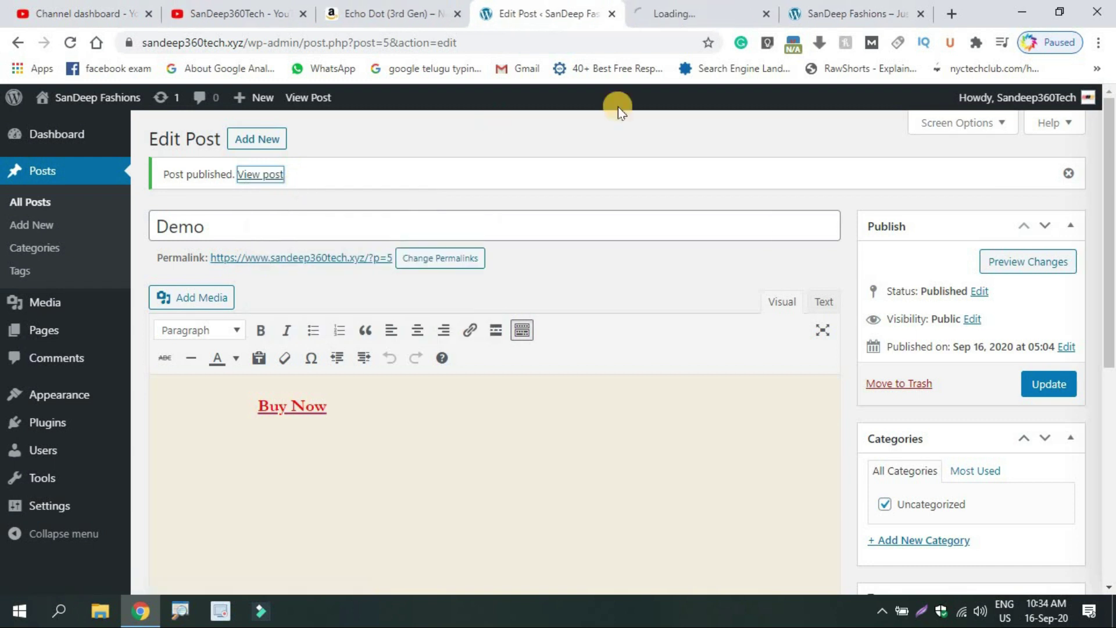
click(715, 9)
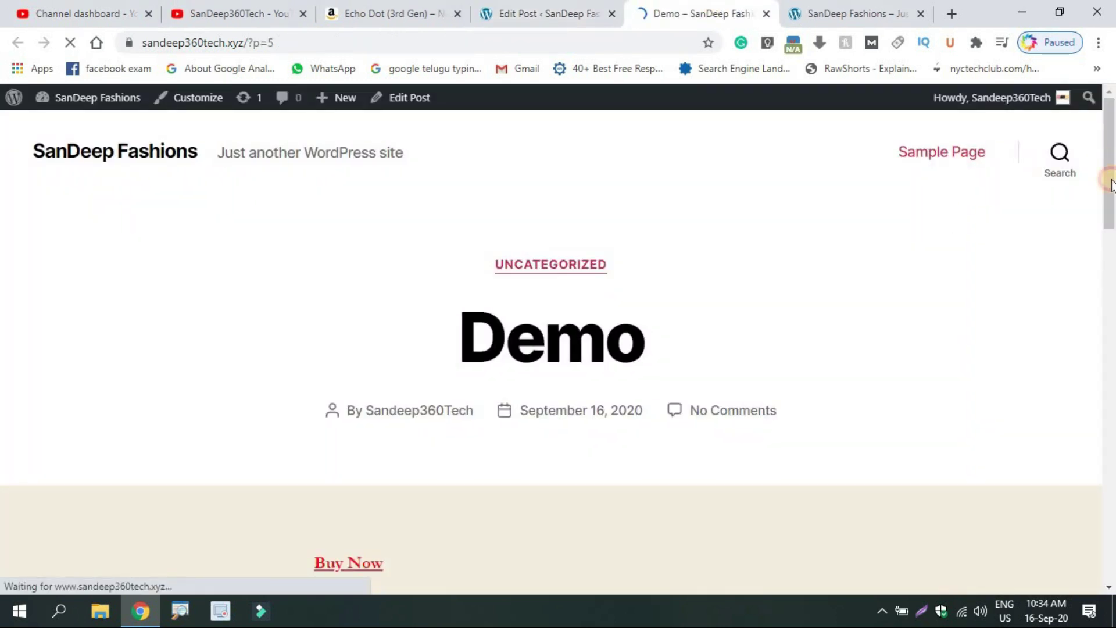
drag(1112, 185, 1106, 241)
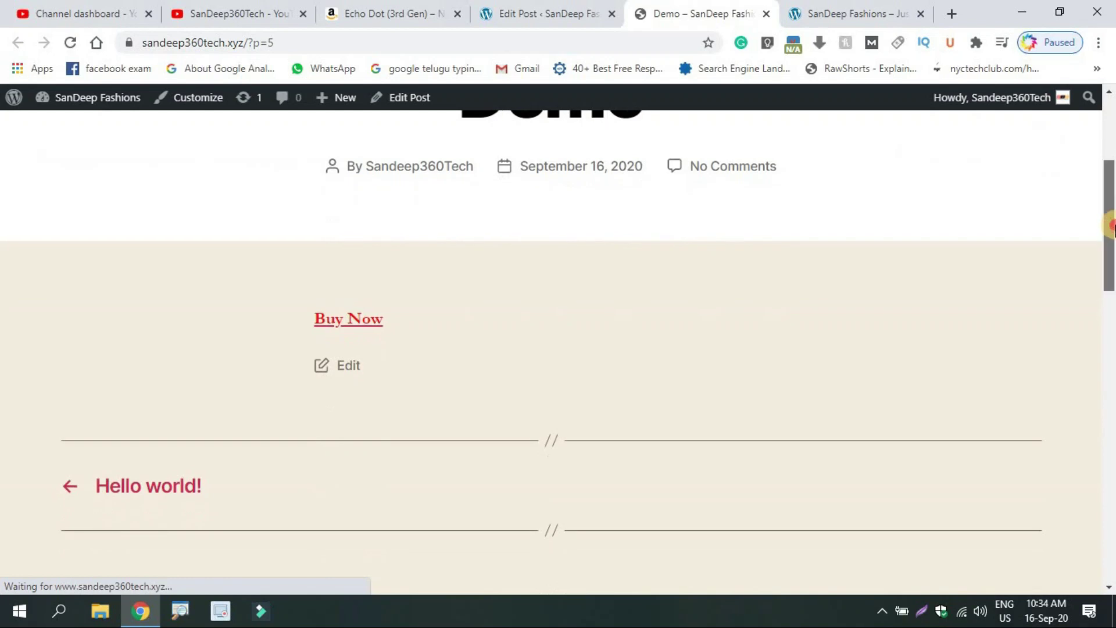
Open the "Buy Now" link in the published Demo post and examine the Amazon page's full address for the affiliate tag.
click(367, 321)
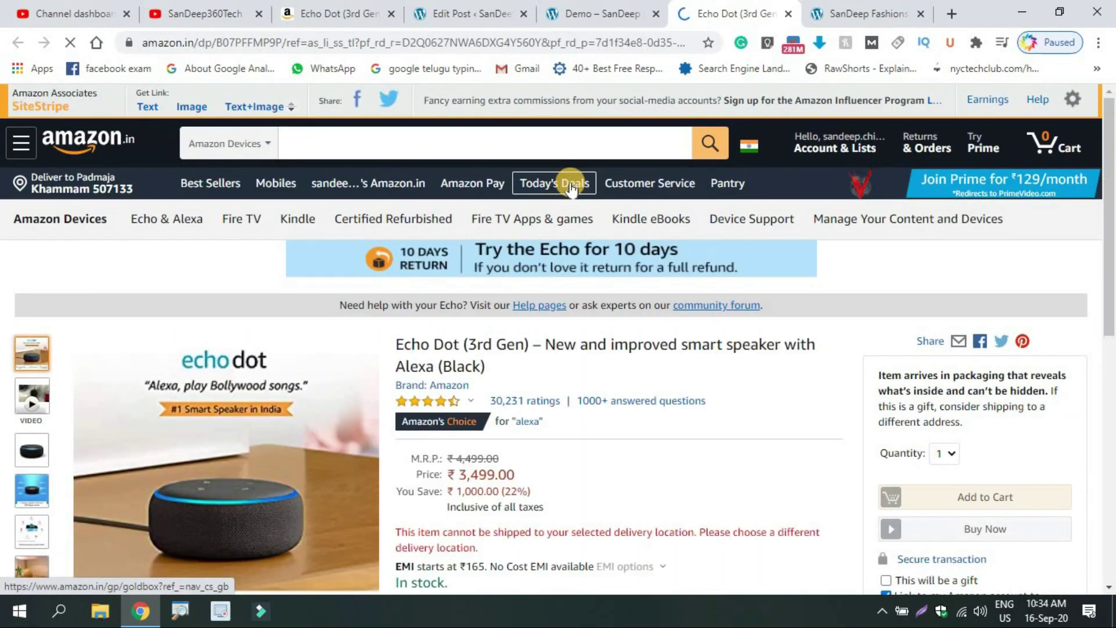
click(493, 45)
click(493, 44)
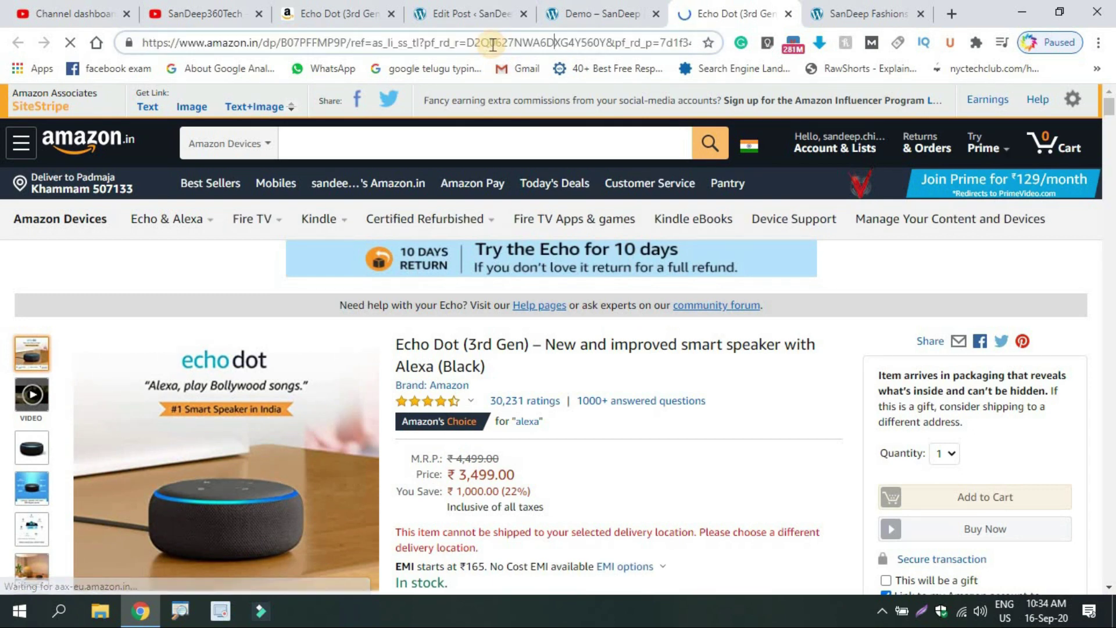
key(Right)
key(Right)
key(Right)
key(Right)
key(Right)
key(Right)
key(Right)
key(Right)
key(Right)
key(Right)
key(Right)
key(Right)
key(Right)
key(Right)
key(Right)
key(Right)
key(Right)
key(Right)
key(Right)
key(Right)
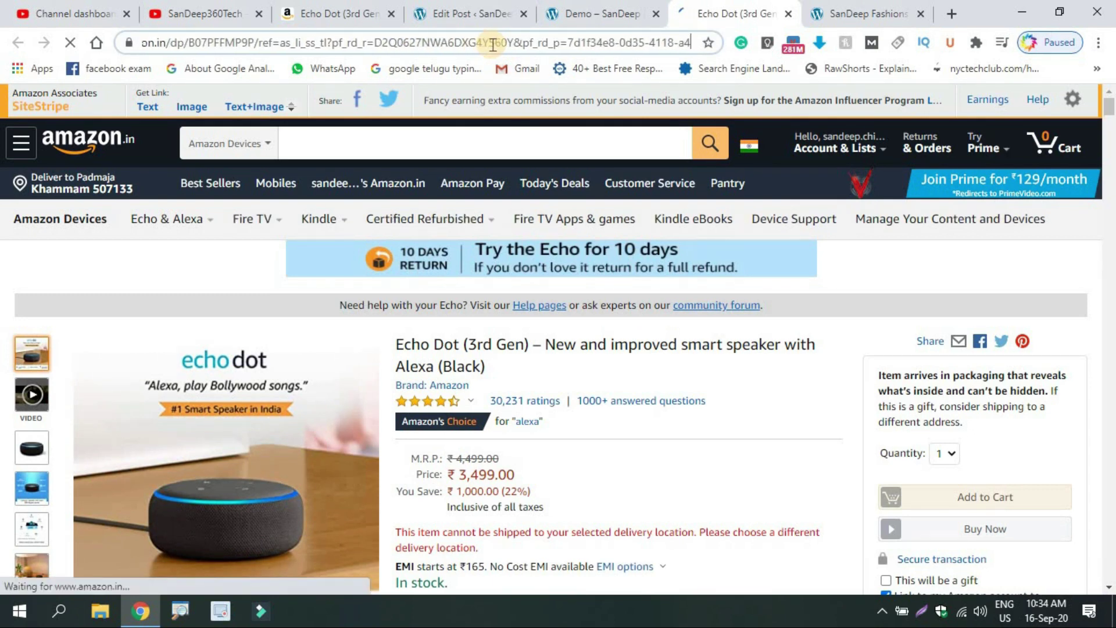
key(Right)
key(Right)
key(Right)
key(Right)
key(Right)
key(Right)
key(Right)
key(Right)
key(Right)
key(Right)
key(Right)
key(Right)
key(Right)
key(Right)
key(Right)
key(Right)
key(Right)
key(Right)
key(Right)
key(Right)
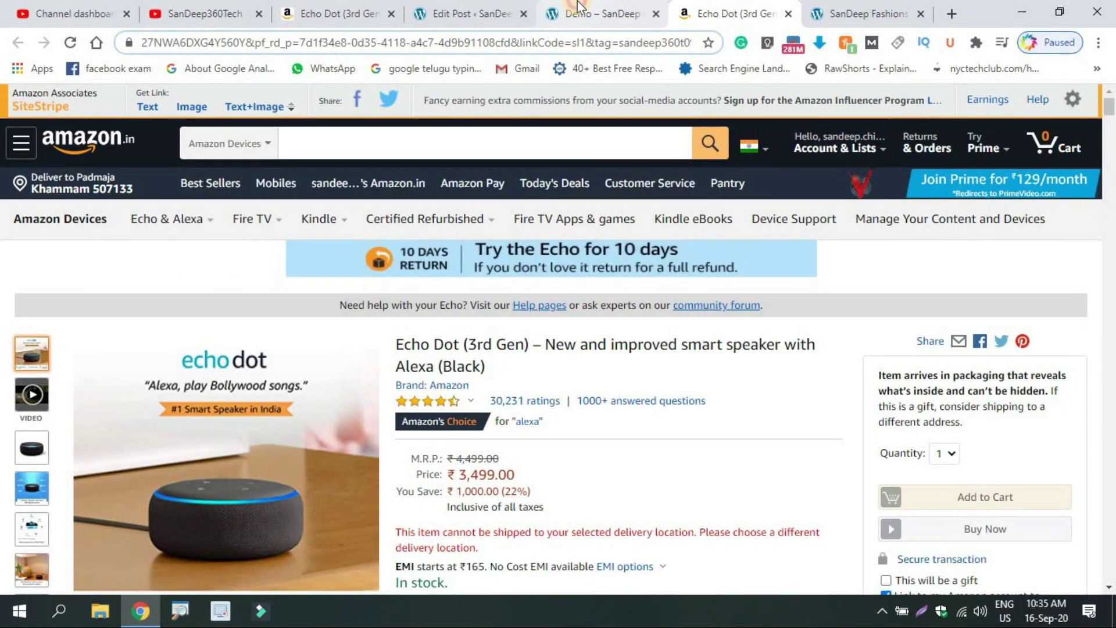
Generate a SiteStripe image link for the Echo Dot on the original Amazon product page, with Medium as the image size.
click(665, 9)
click(469, 7)
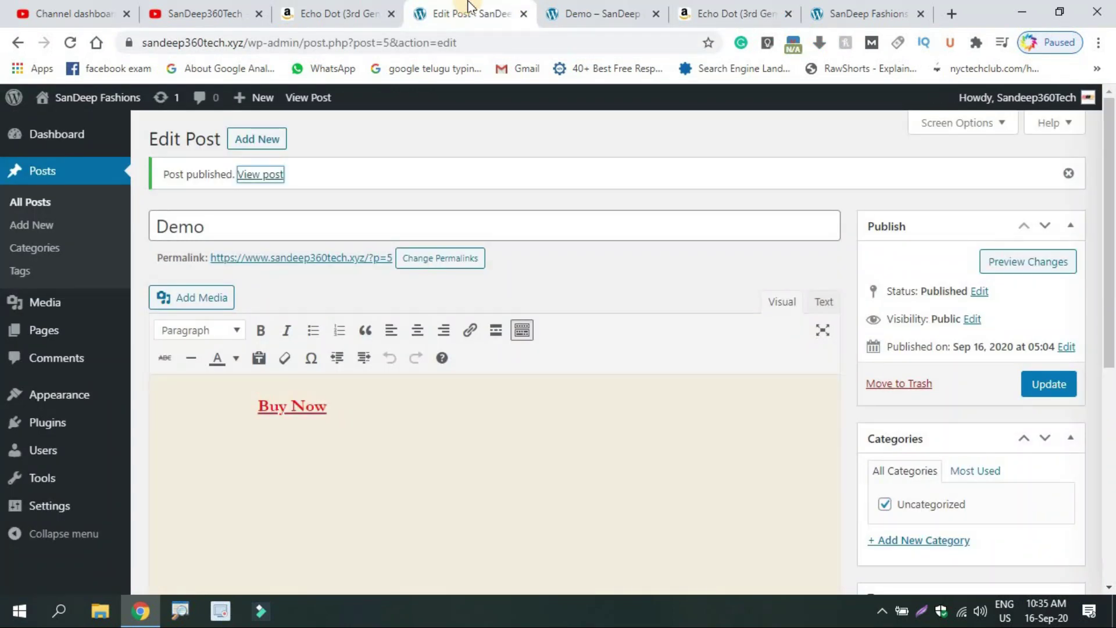
click(365, 6)
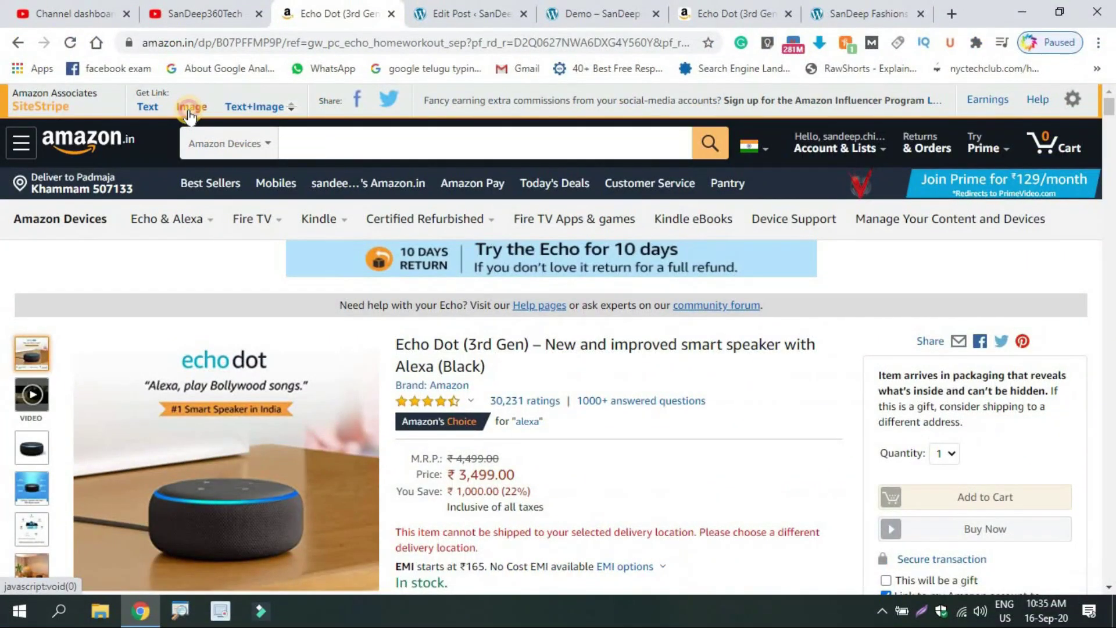
click(189, 111)
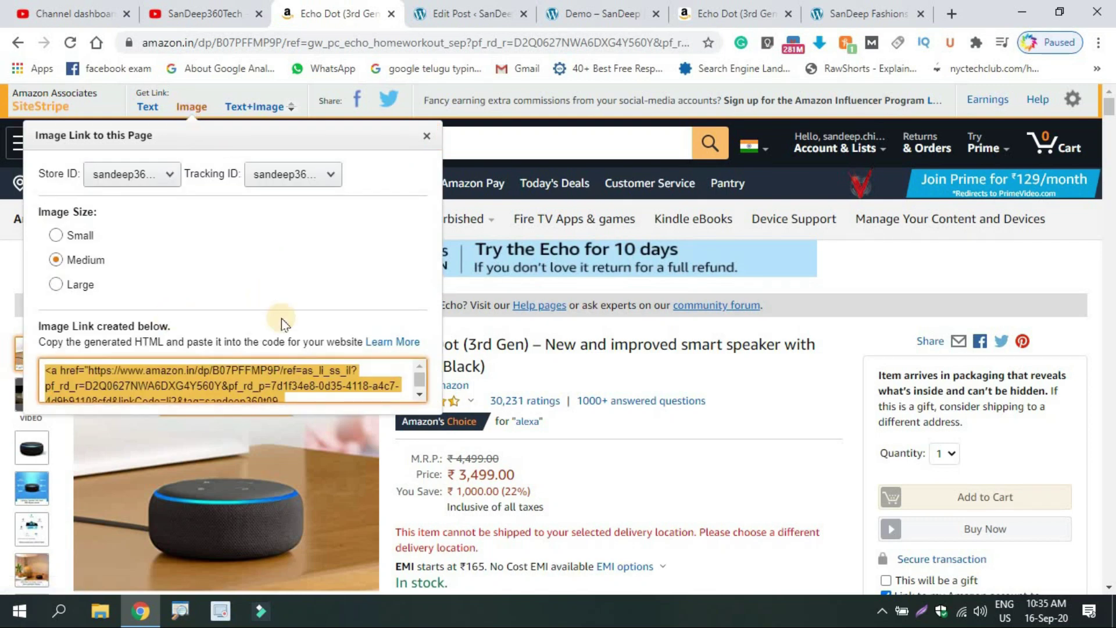
click(54, 236)
click(55, 282)
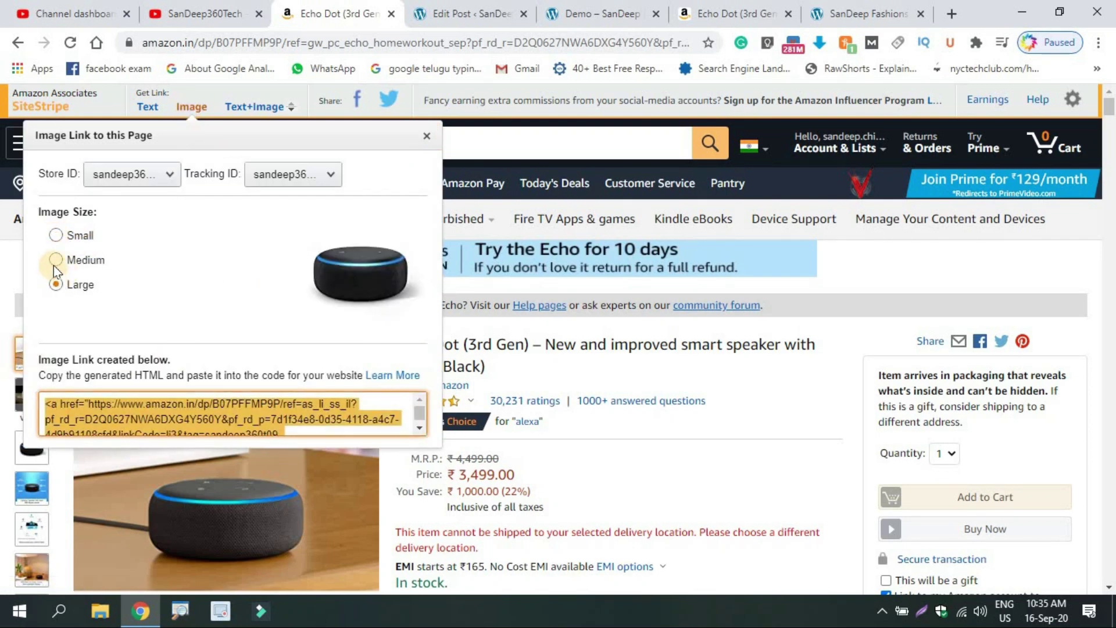
click(54, 263)
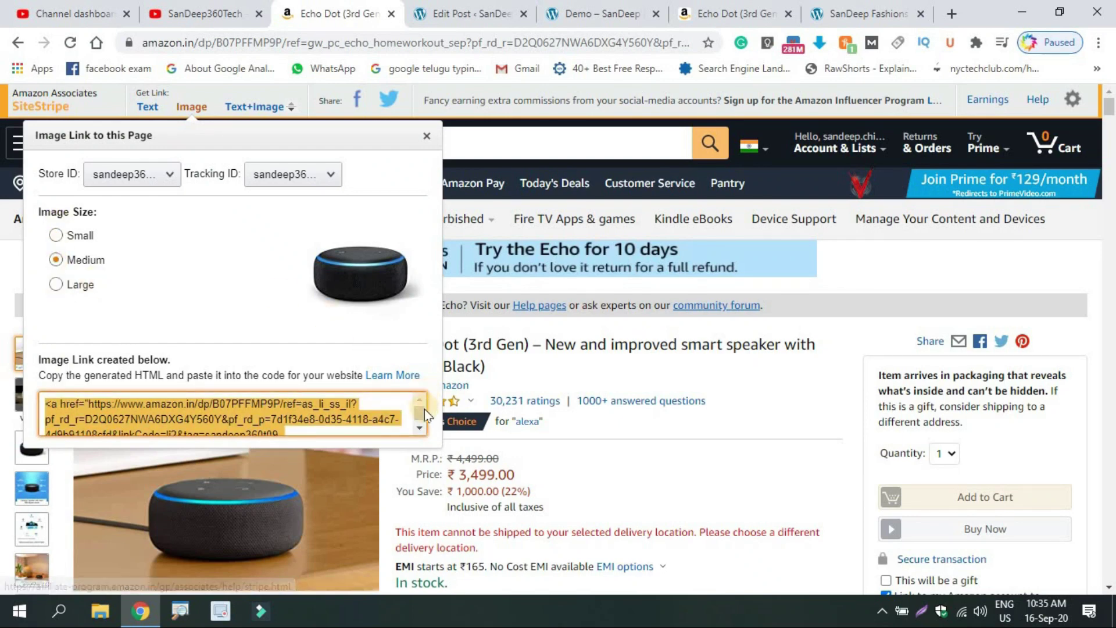
Select the entire generated HTML of the medium image link and copy it.
scroll(421, 415, down, 2)
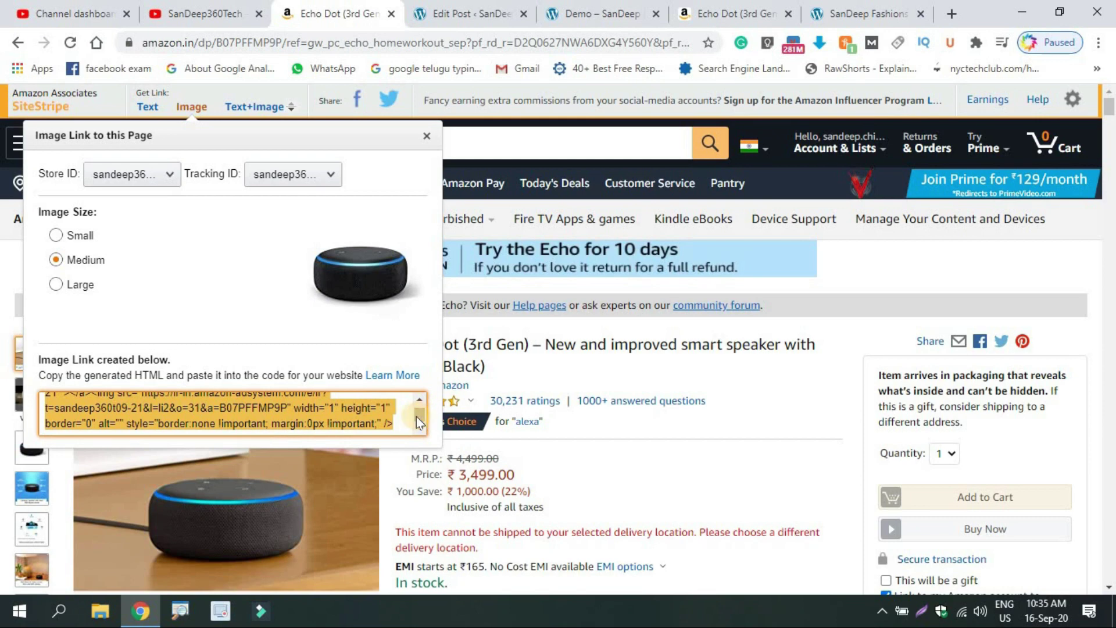
click(402, 415)
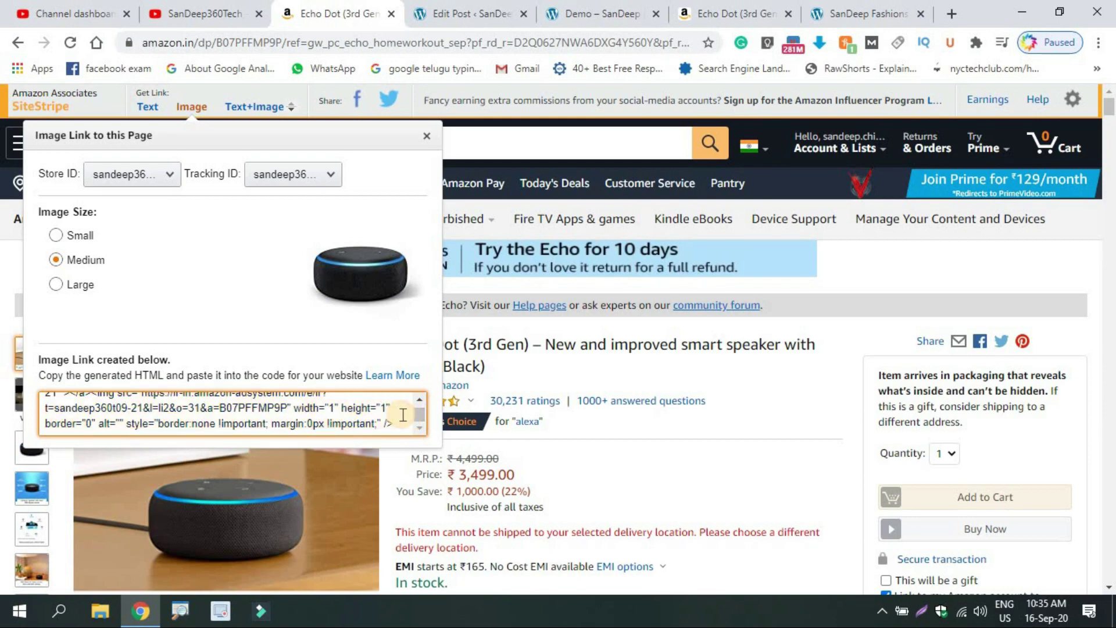
drag(403, 415, 43, 403)
key(ctrl+c)
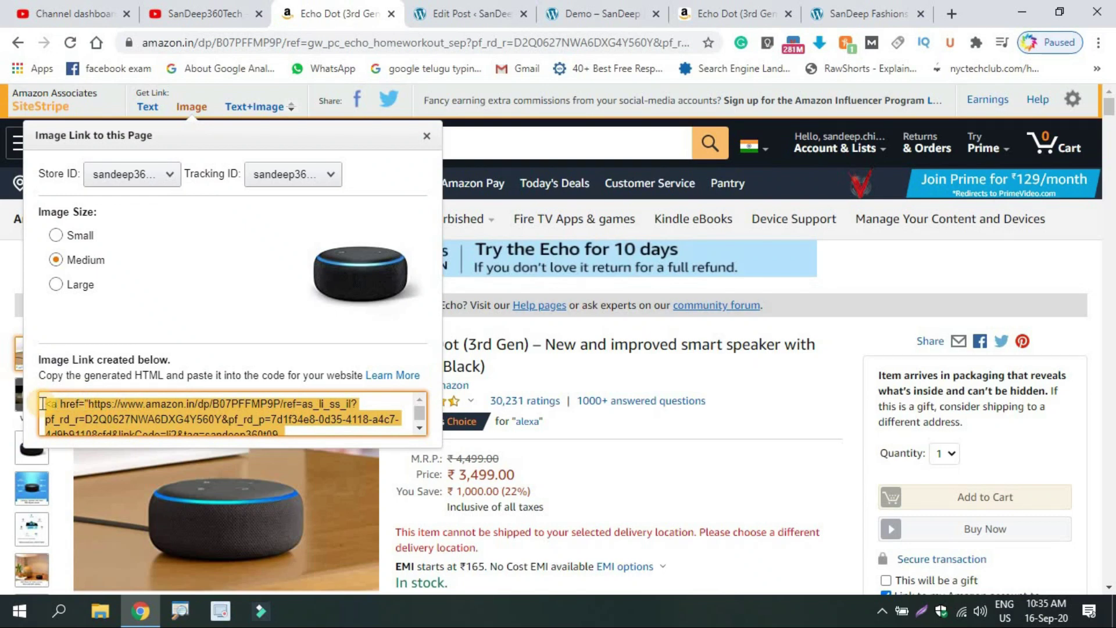
Return to editing the Demo post and delete the "Buy Now" text from its body.
click(489, 12)
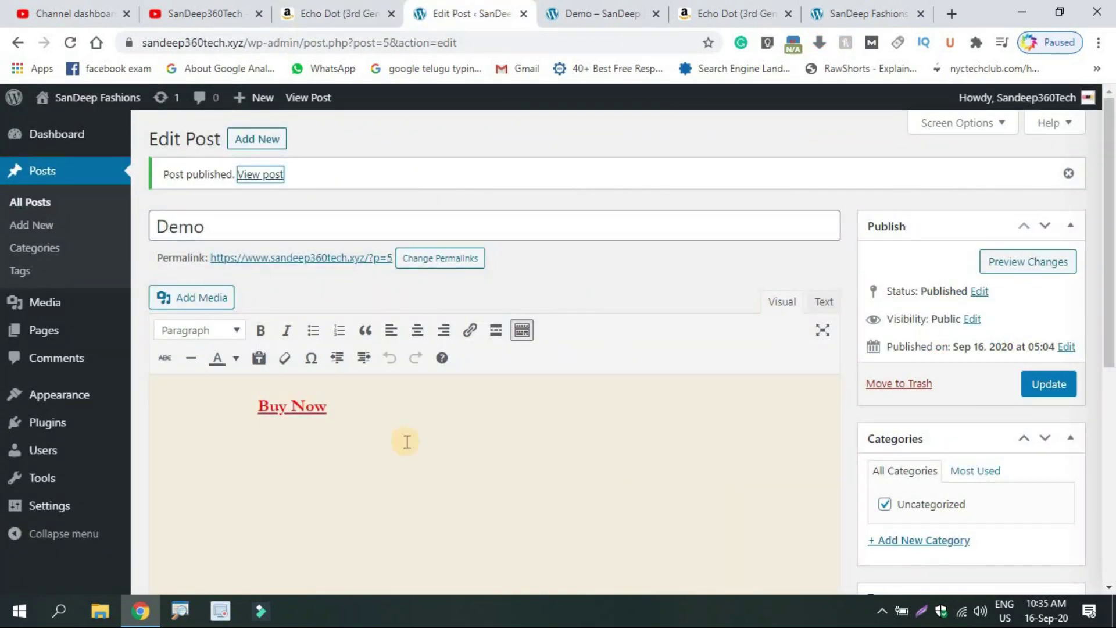
click(373, 415)
key(BackSpace)
key(BackSpace)
key(BackSpace)
key(BackSpace)
key(BackSpace)
key(BackSpace)
key(BackSpace)
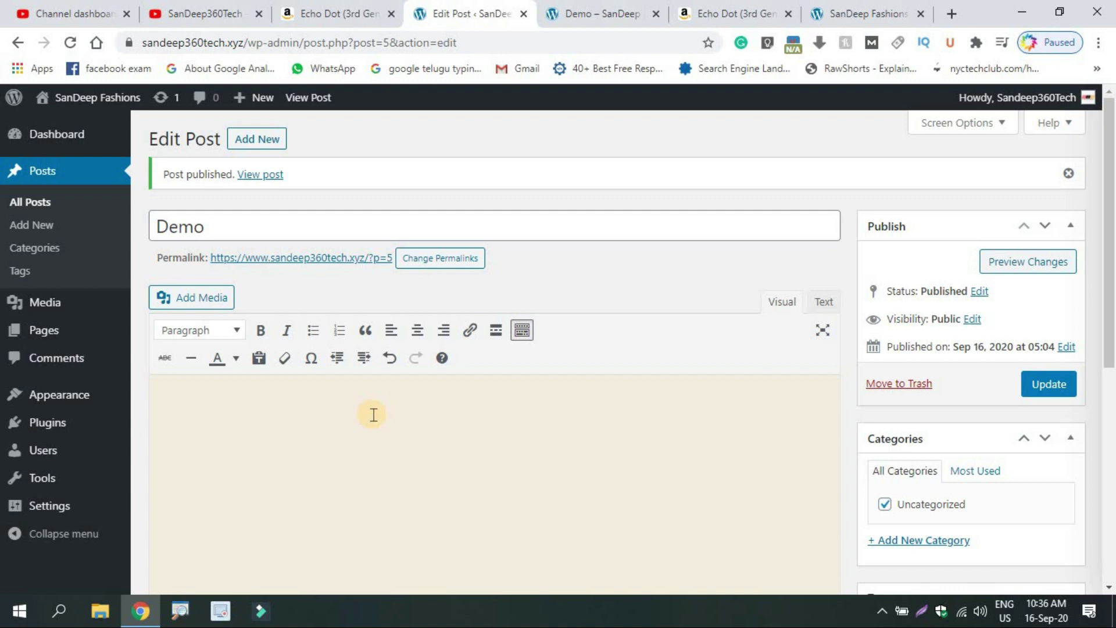
Try pasting the image link HTML into the post body in the visual editor, and clear it again.
key(ctrl+v)
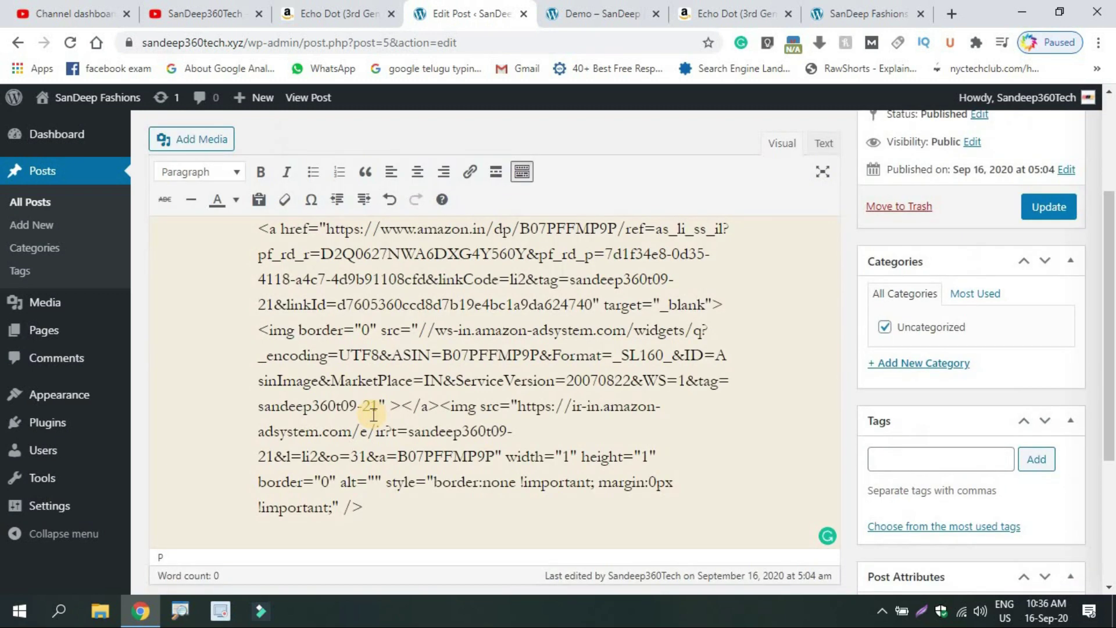
mouse_move(1107, 339)
mouse_down()
mouse_move(1089, 269)
mouse_move(1102, 359)
mouse_up()
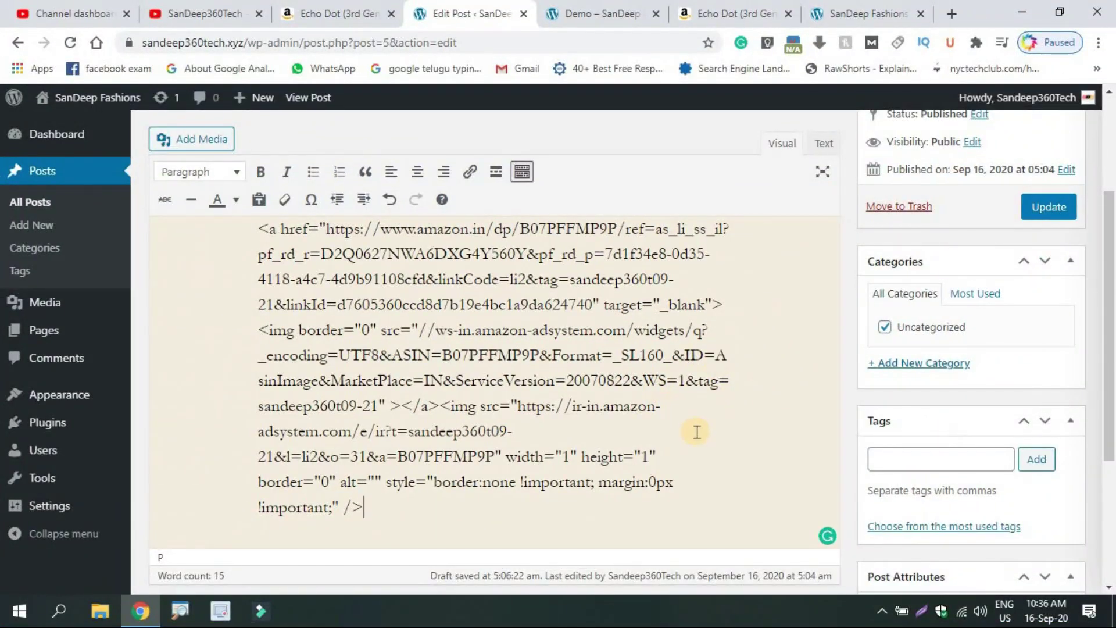
key(ctrl+a)
key(Delete)
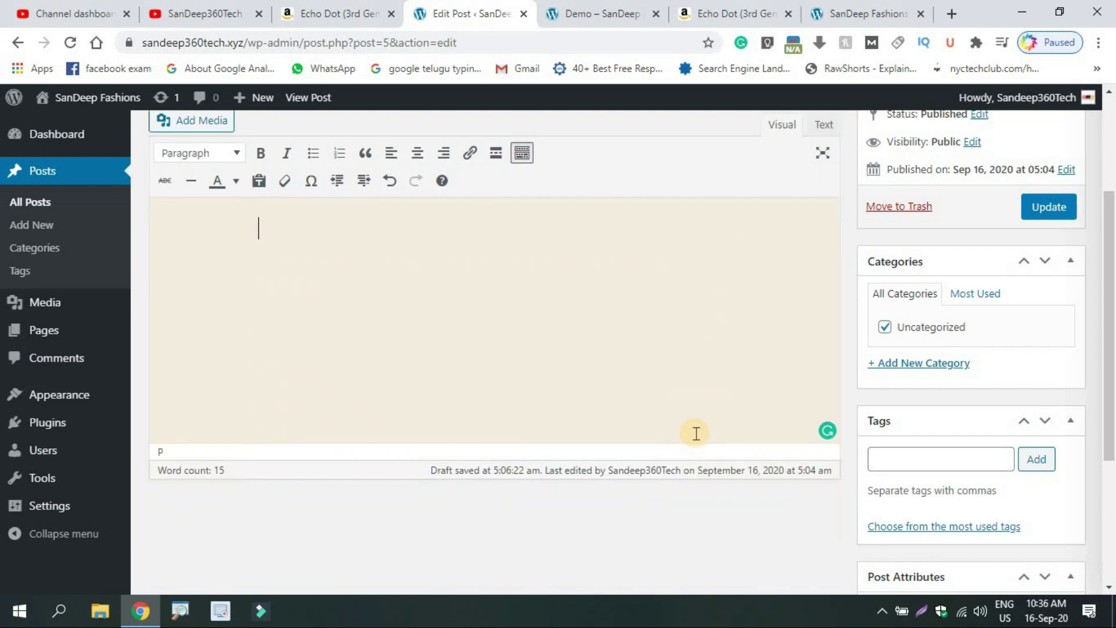
Write "hai", "hai 2" and "hai" as separate lines in the post body, leaving an empty line after "hai 2".
scroll(1093, 308, up, 3)
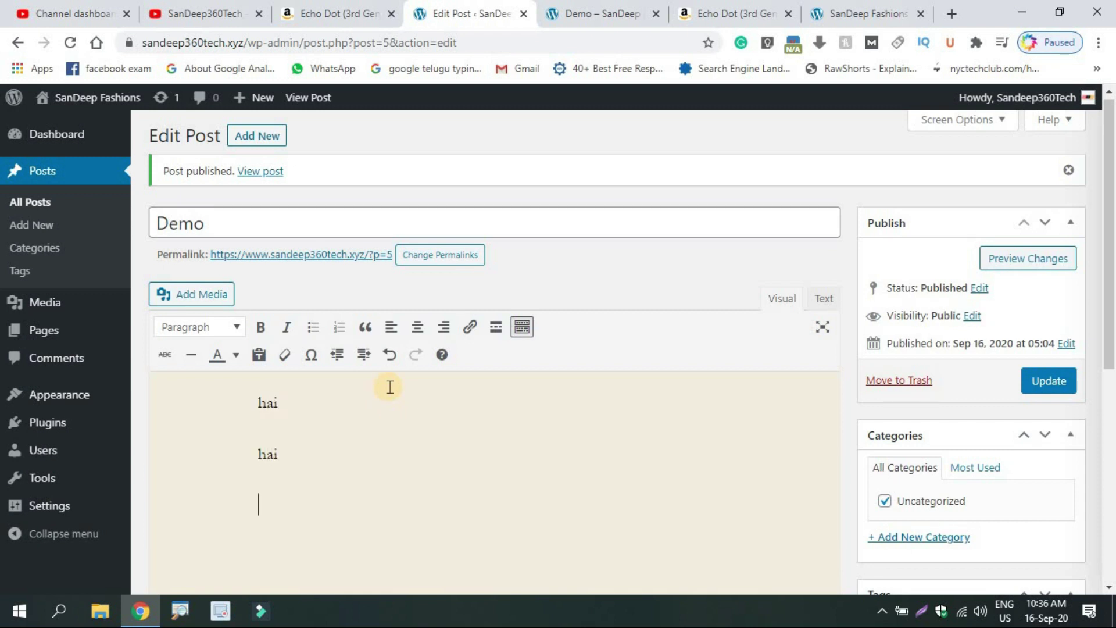
key(Return)
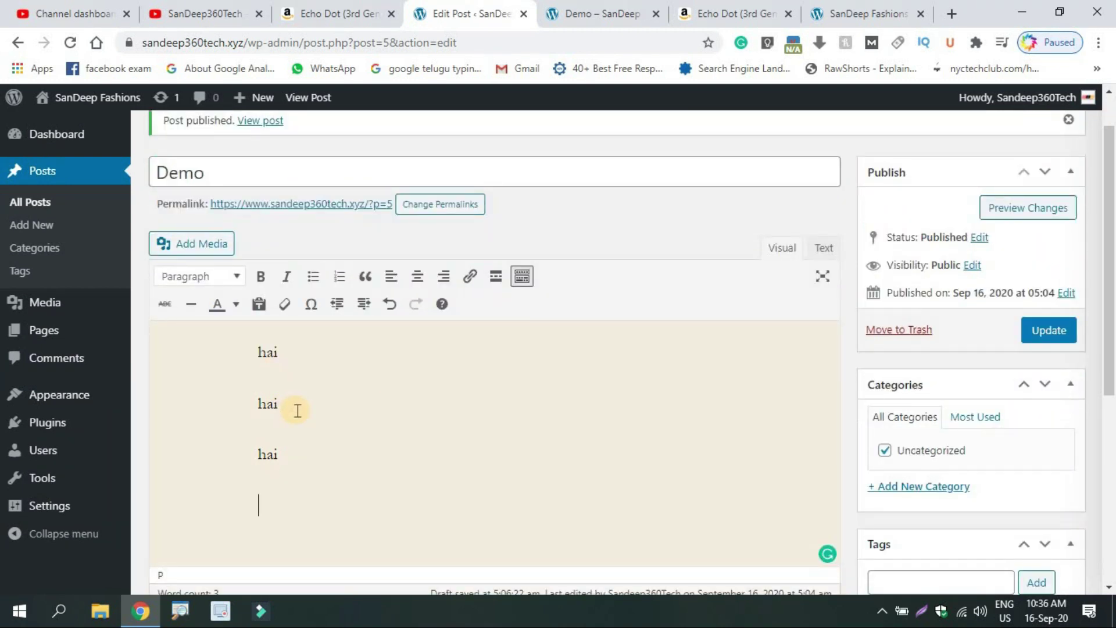
key(BackSpace)
key(Return)
click(296, 408)
text(2)
key(Return)
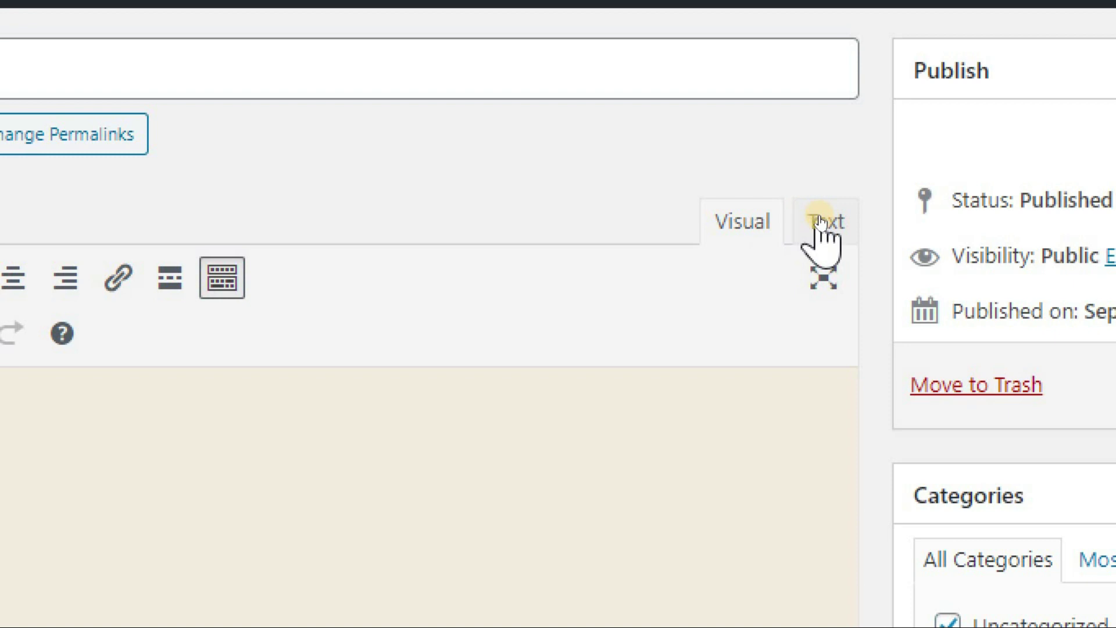
Paste the image link HTML below "hai 2" in the post's text mode and check the image in the visual editor.
click(821, 220)
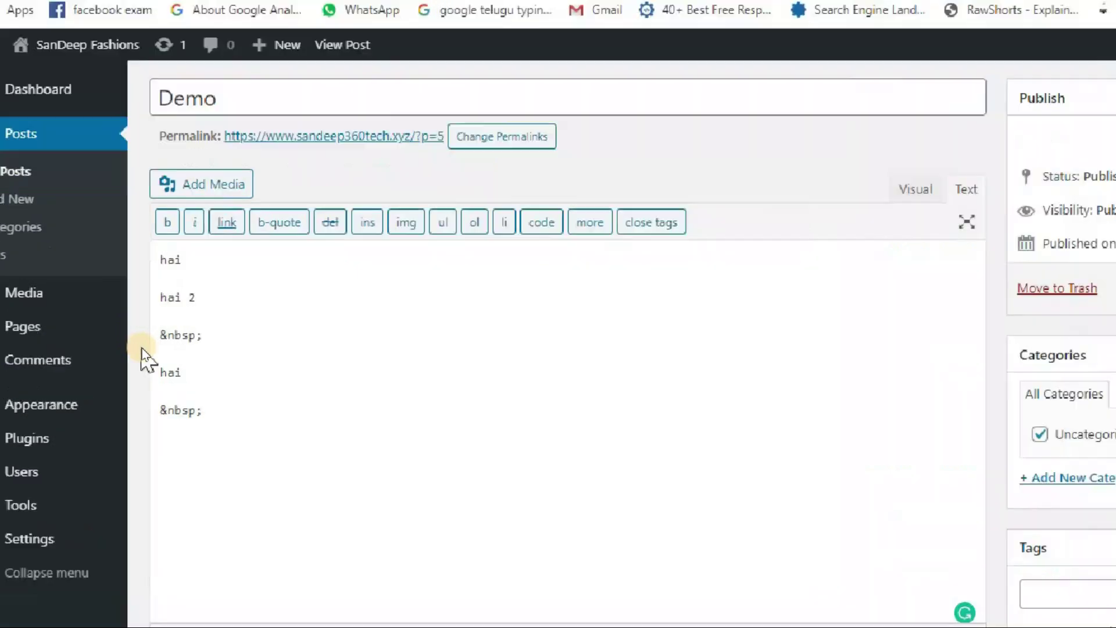
click(157, 345)
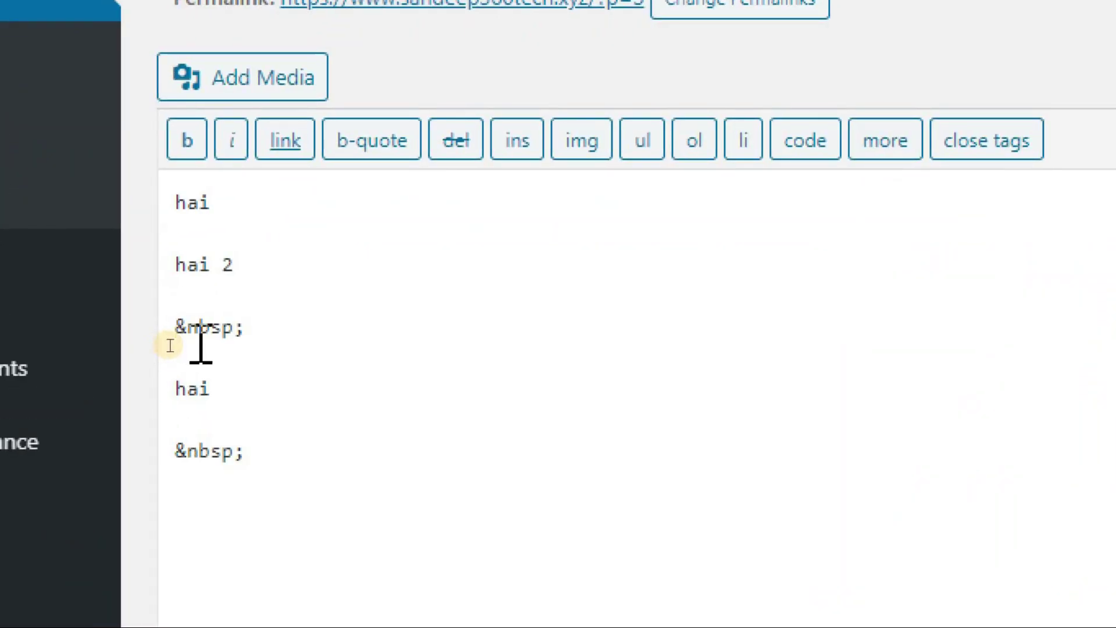
key(ctrl+v)
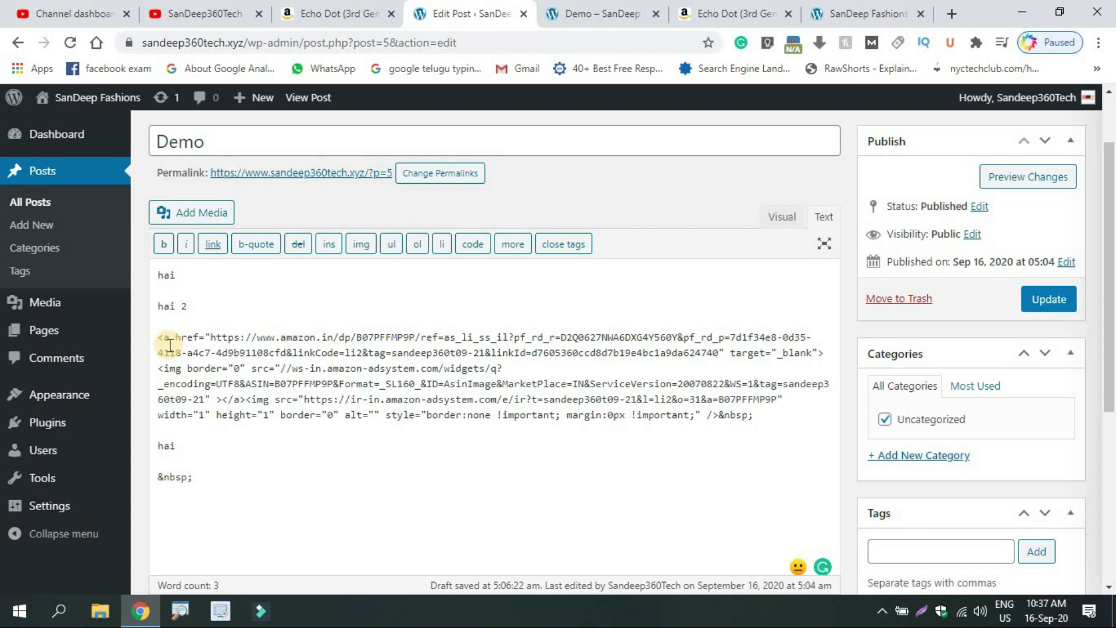
click(779, 225)
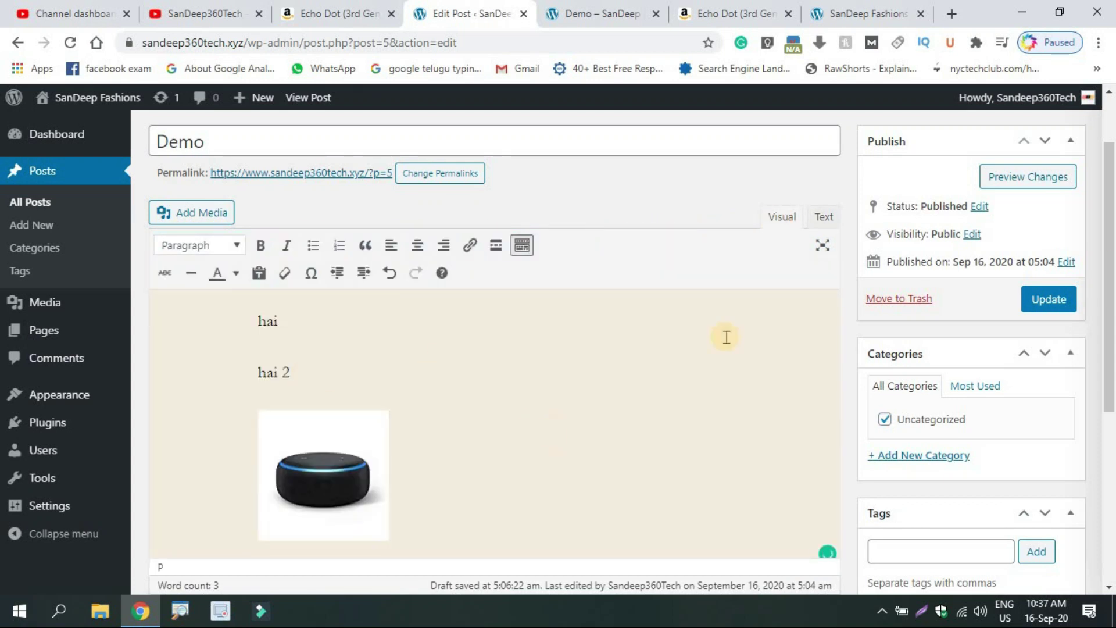
drag(1109, 281, 1110, 365)
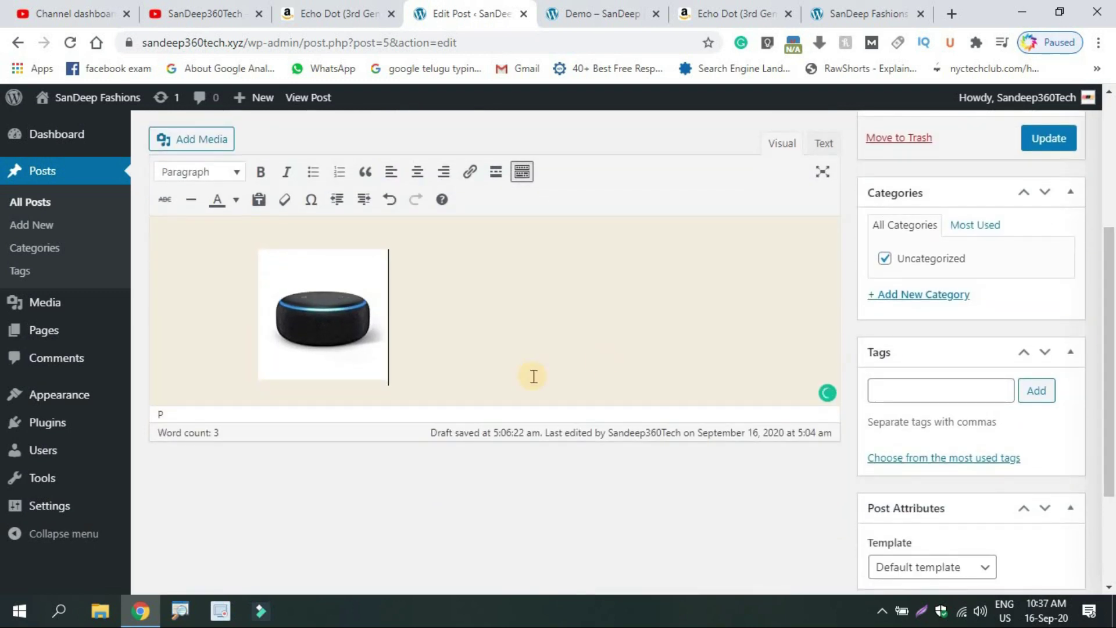
drag(1107, 247, 1084, 190)
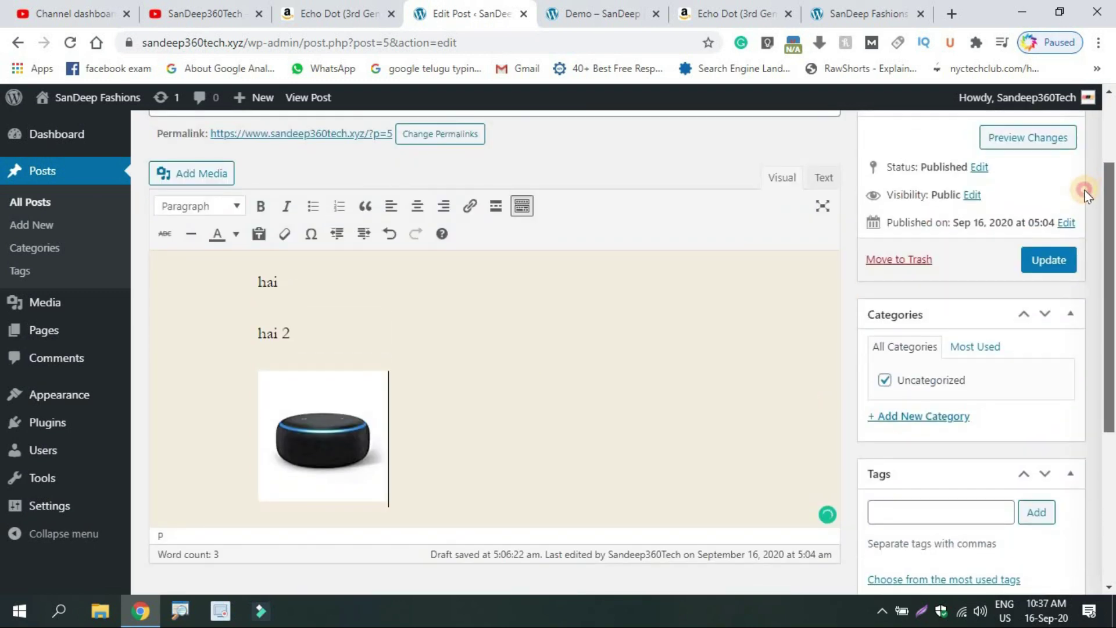
click(808, 345)
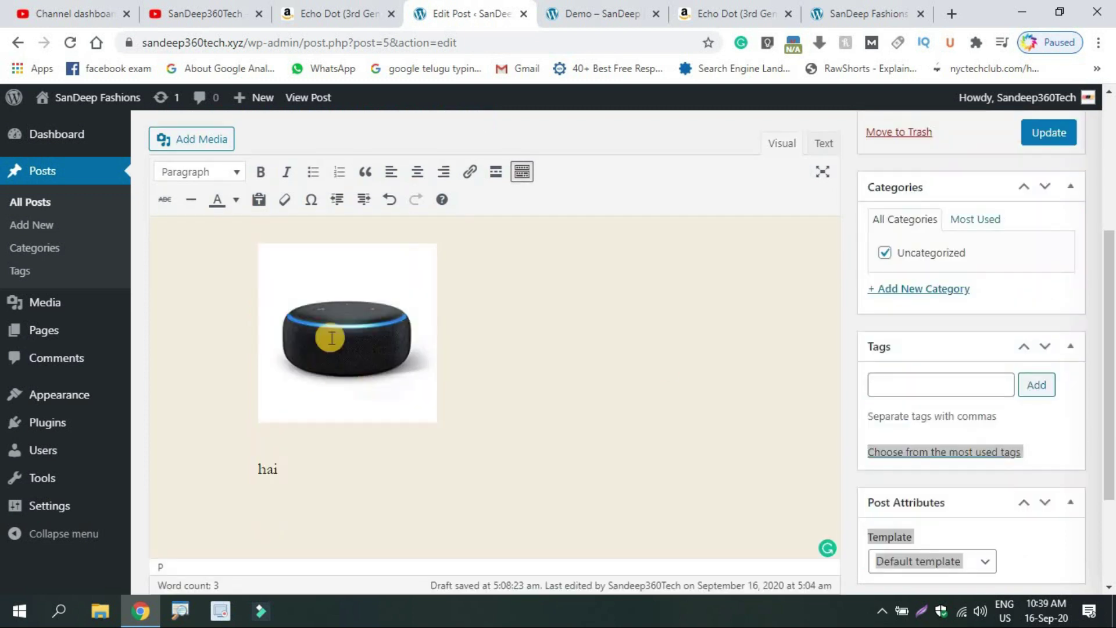
Check the Large image link on the Amazon page and scale down the Echo Dot image in the Demo post.
click(336, 7)
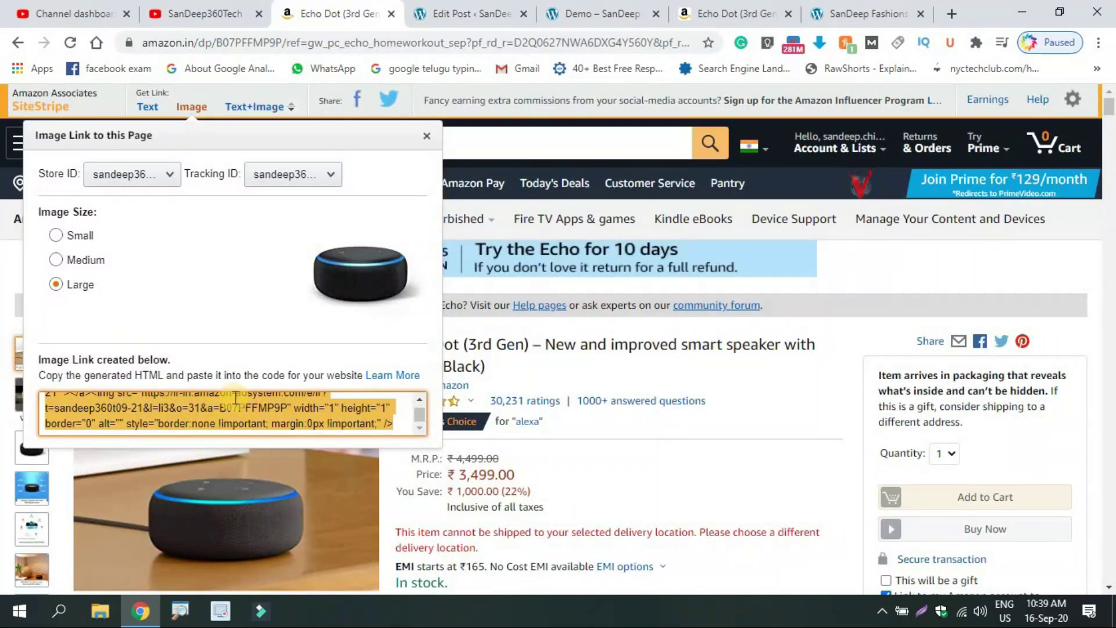
click(461, 11)
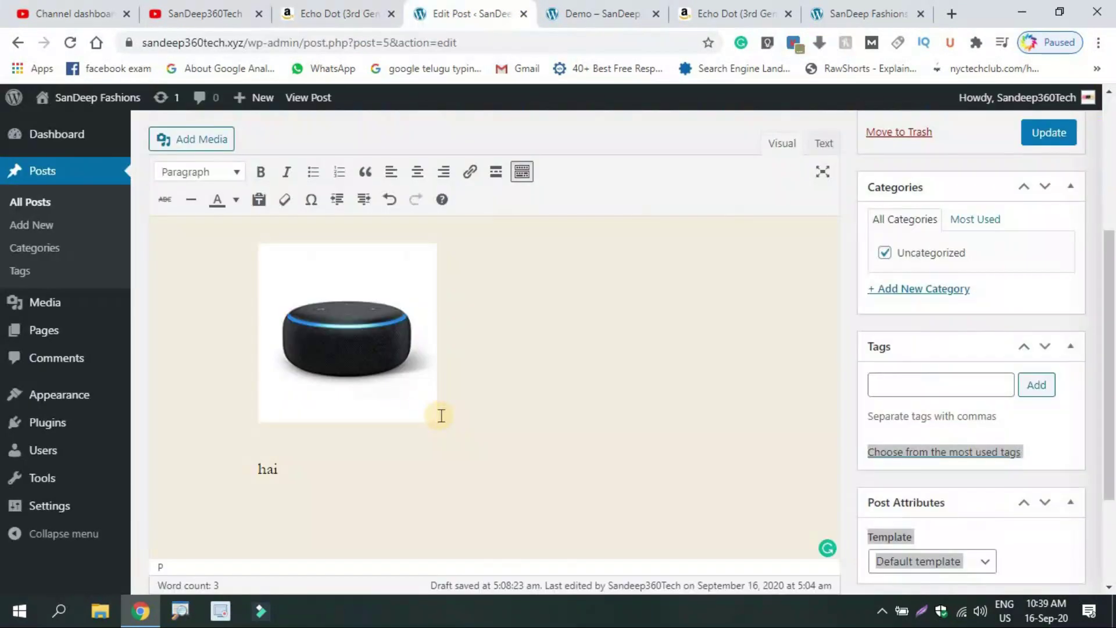
click(415, 402)
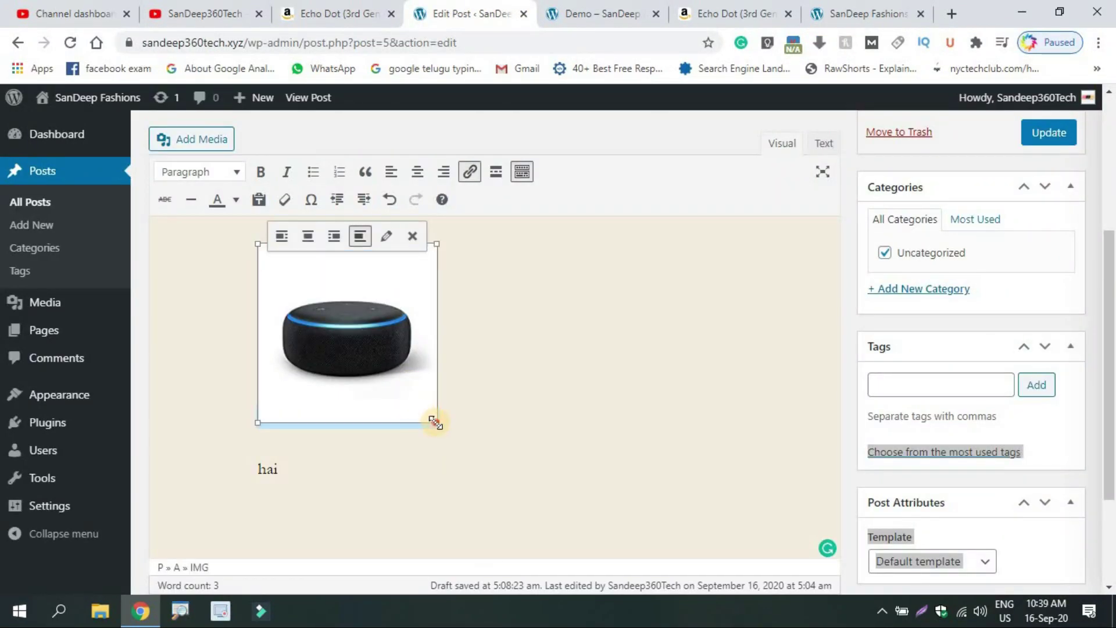
drag(435, 423, 425, 387)
click(557, 340)
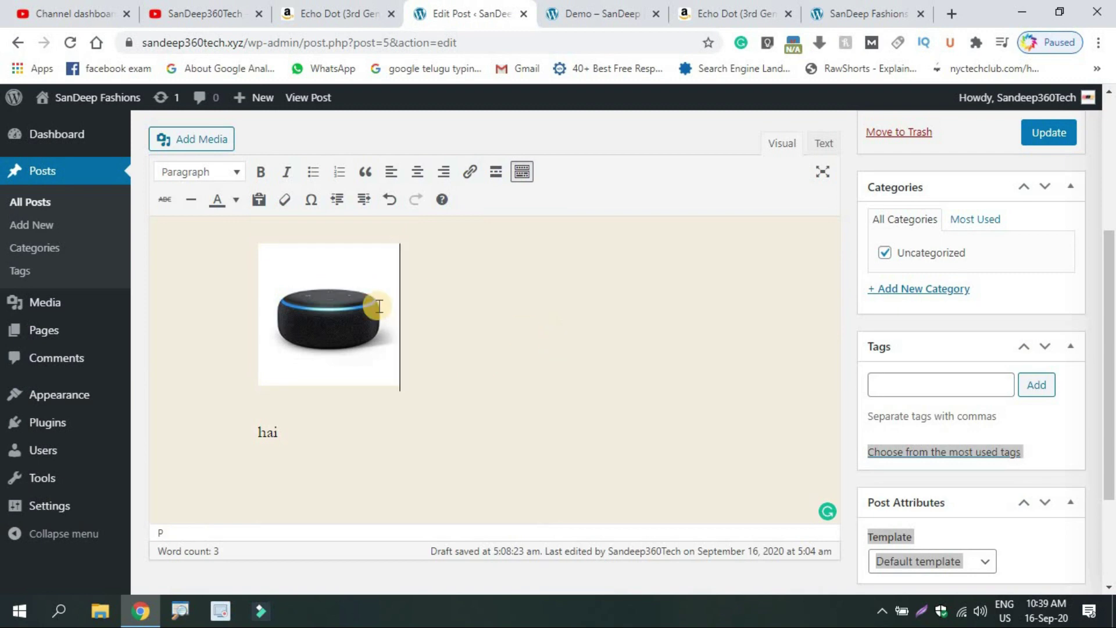
Update the Demo post with the image link and switch to the published post's page.
click(233, 12)
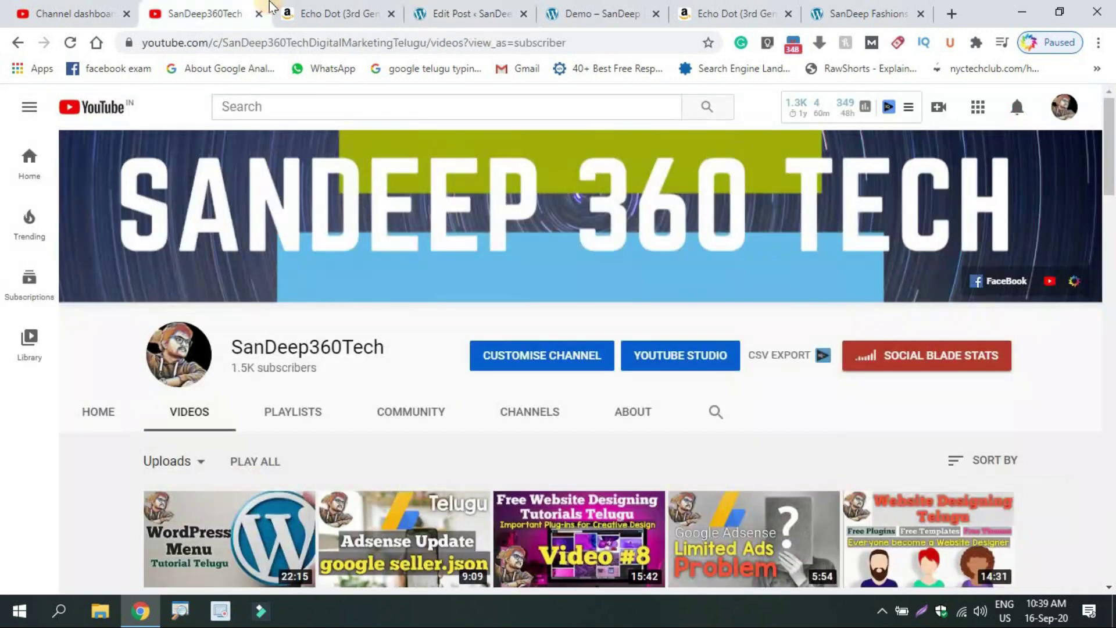
click(349, 13)
click(447, 9)
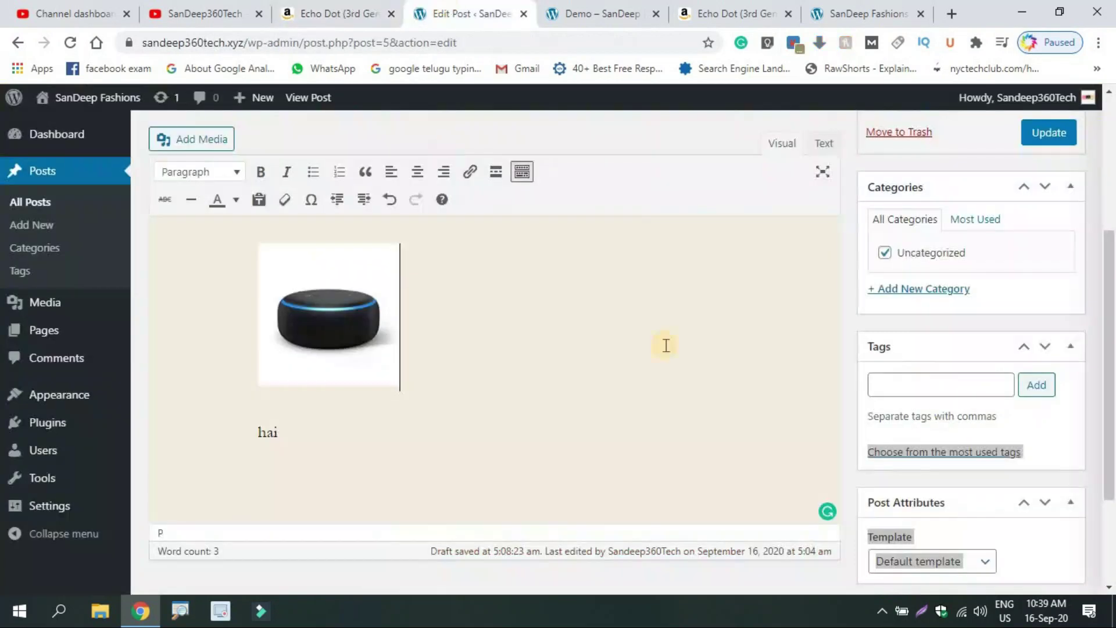
click(1055, 140)
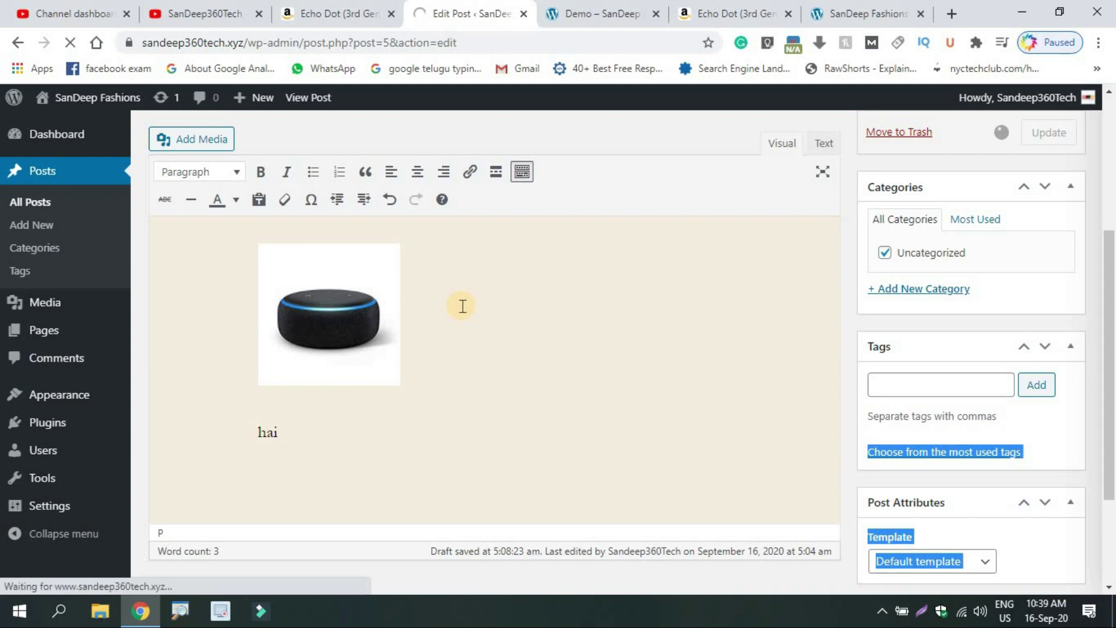
click(622, 8)
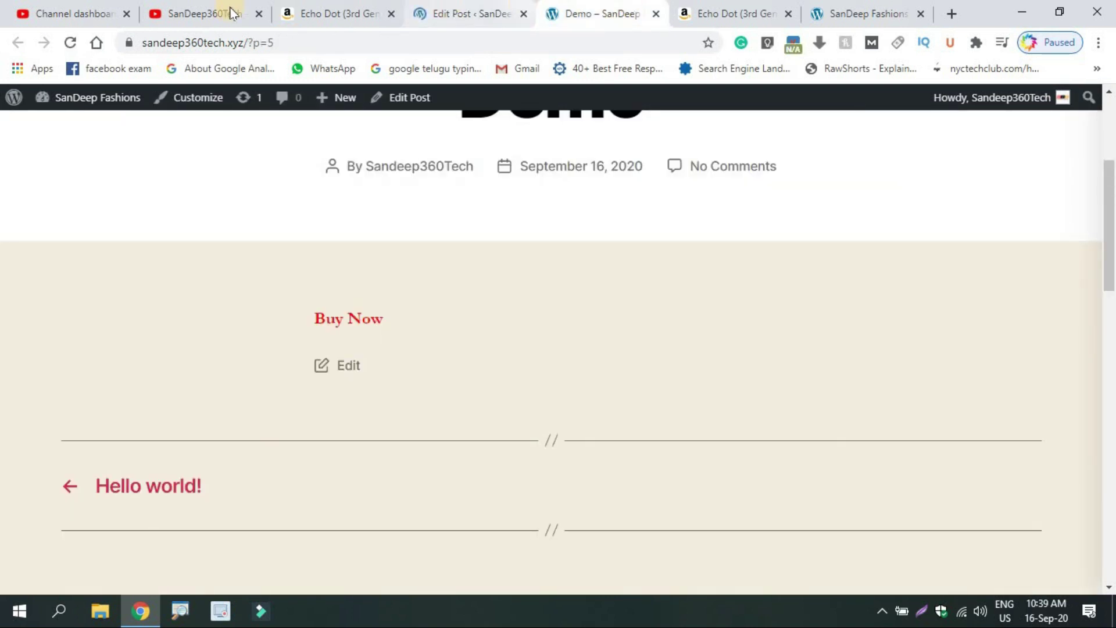
Reload the published Demo post, test the Echo Dot image link, and close the Amazon page it opens.
click(67, 49)
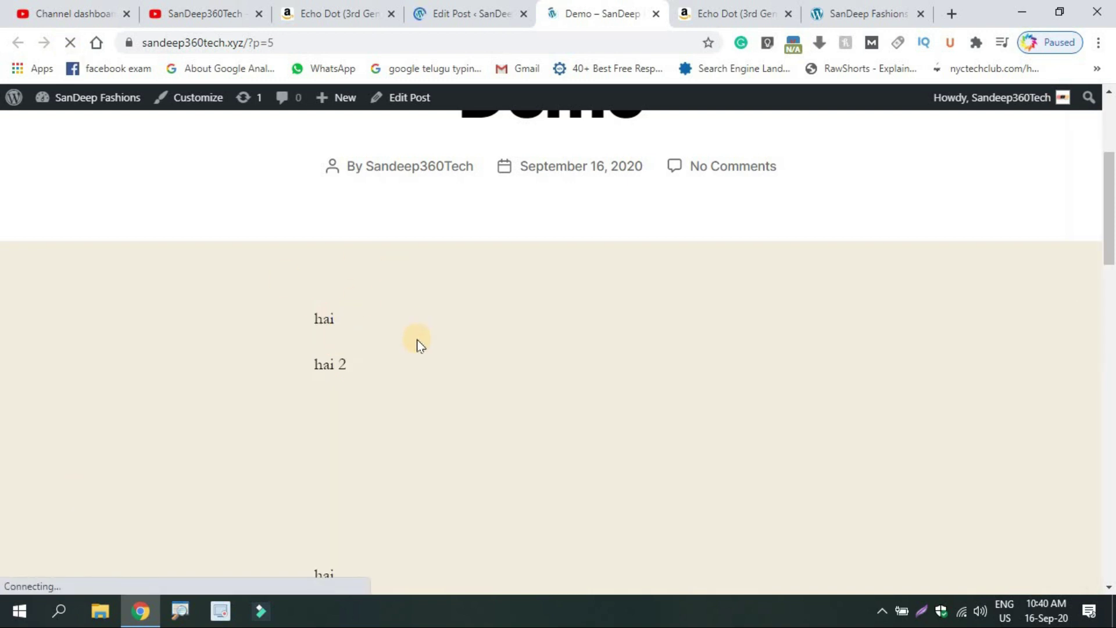
drag(1110, 241, 1109, 274)
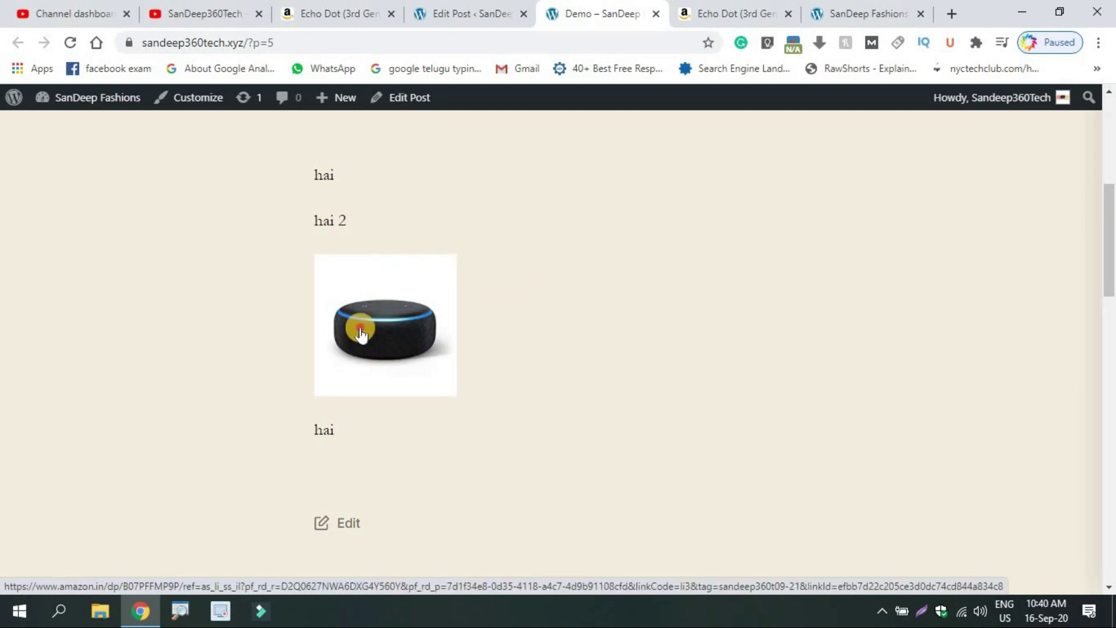
click(361, 332)
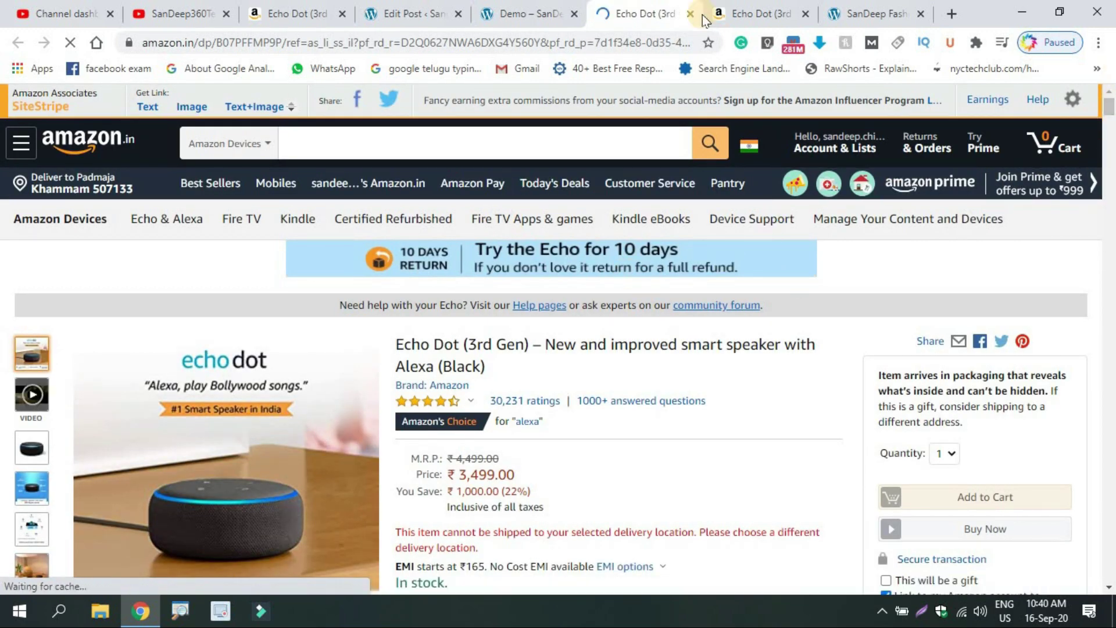
middle_click(659, 6)
Return to the original Echo Dot page on Amazon and generate its Text+Image link with SiteStripe.
click(425, 9)
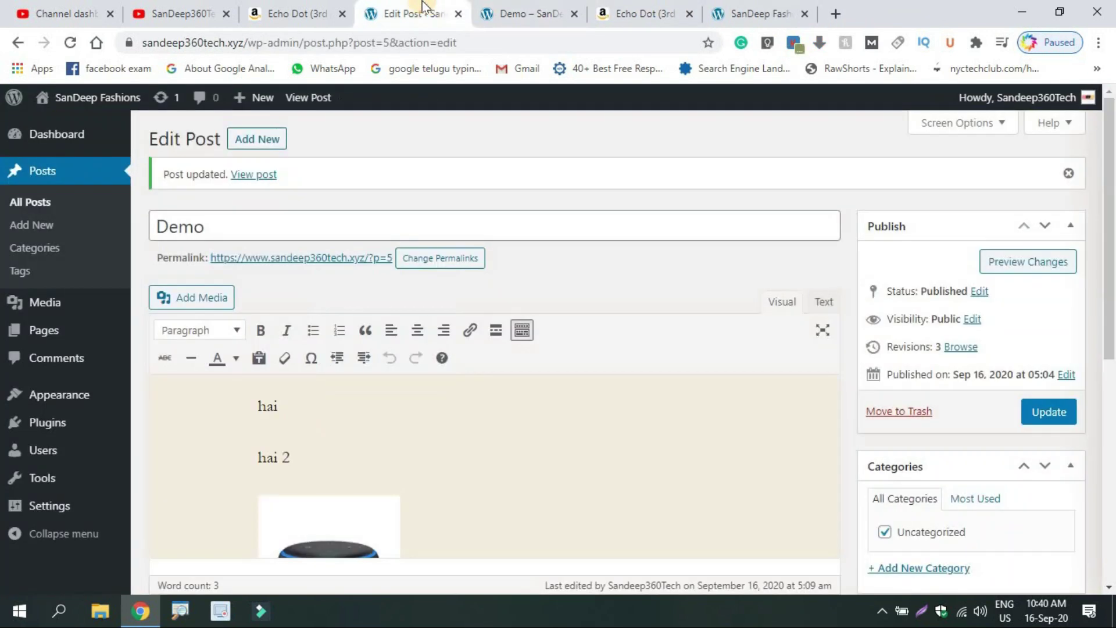
click(279, 8)
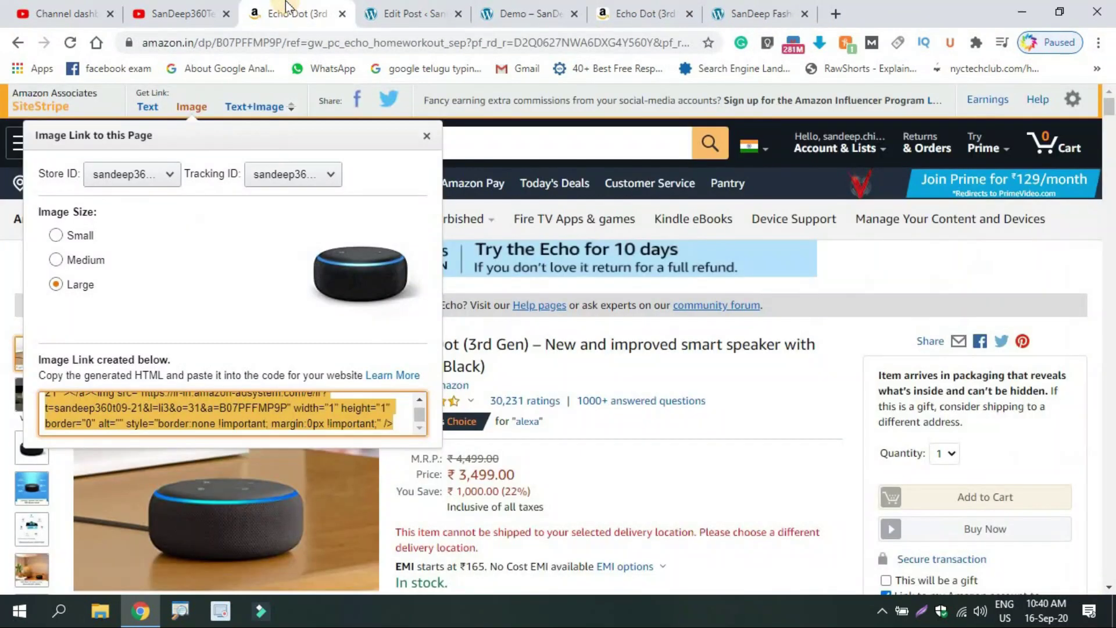
click(216, 93)
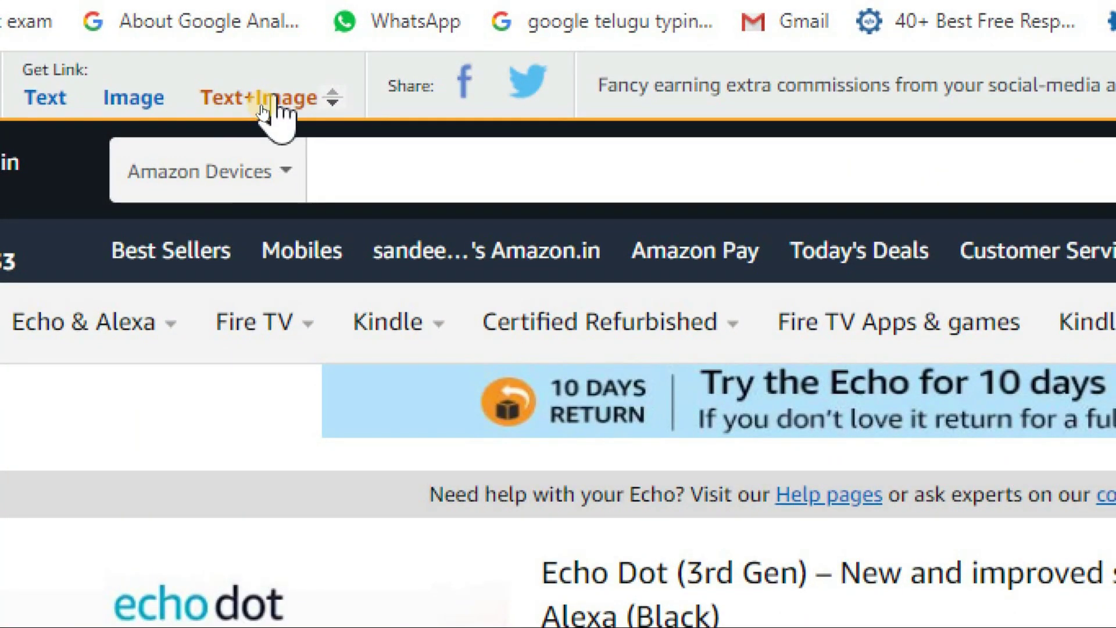
click(262, 105)
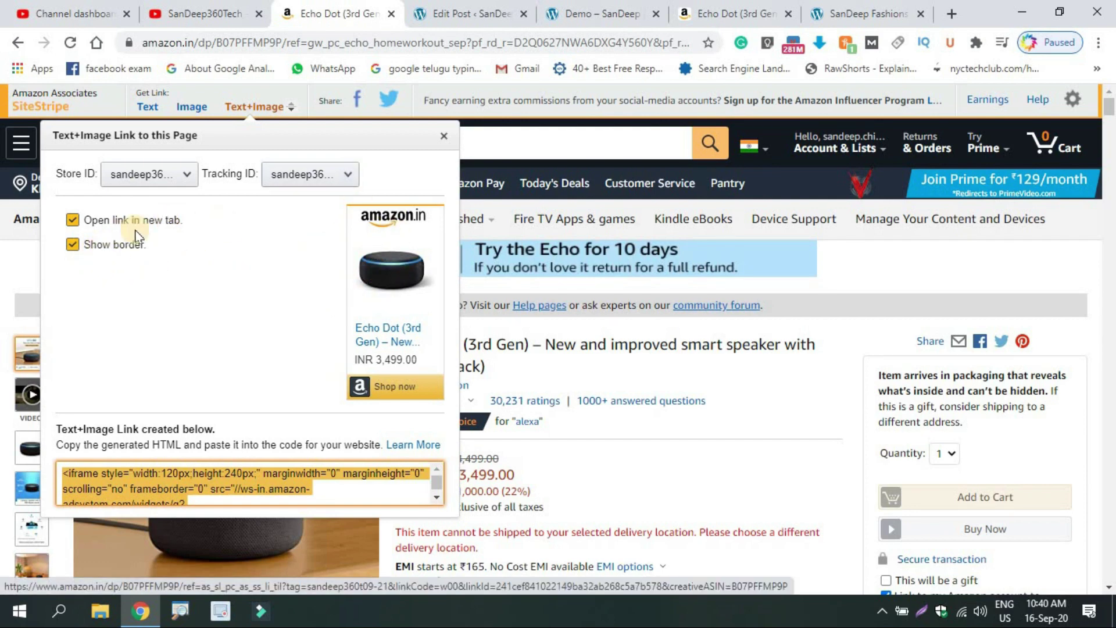
Preview the Text+Image link with the border and new-tab options off, and re-enable both options.
click(74, 245)
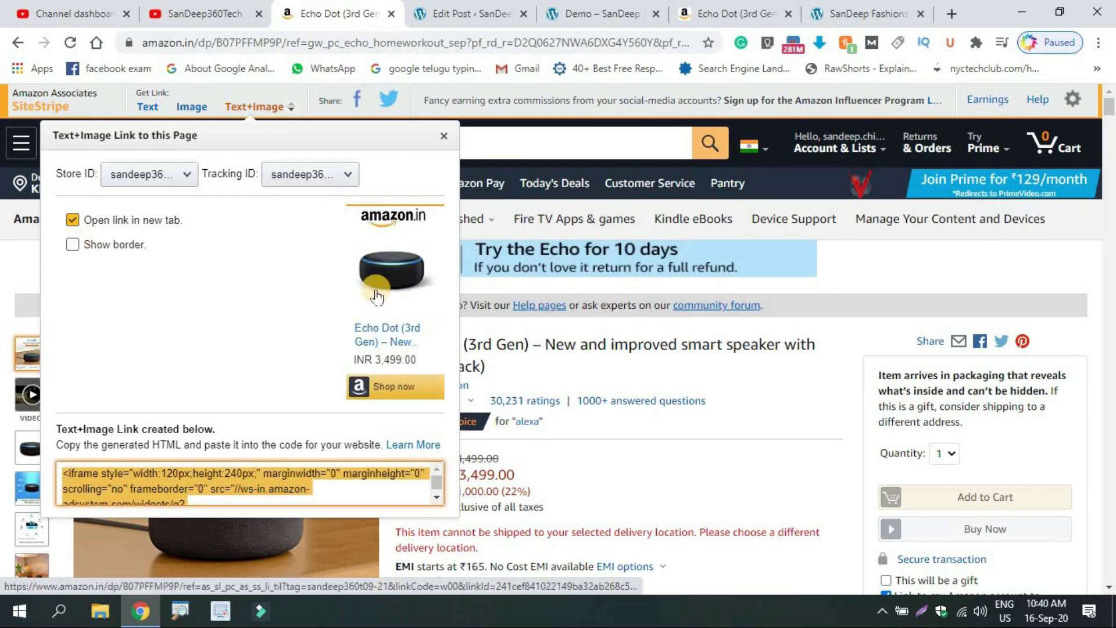
click(73, 220)
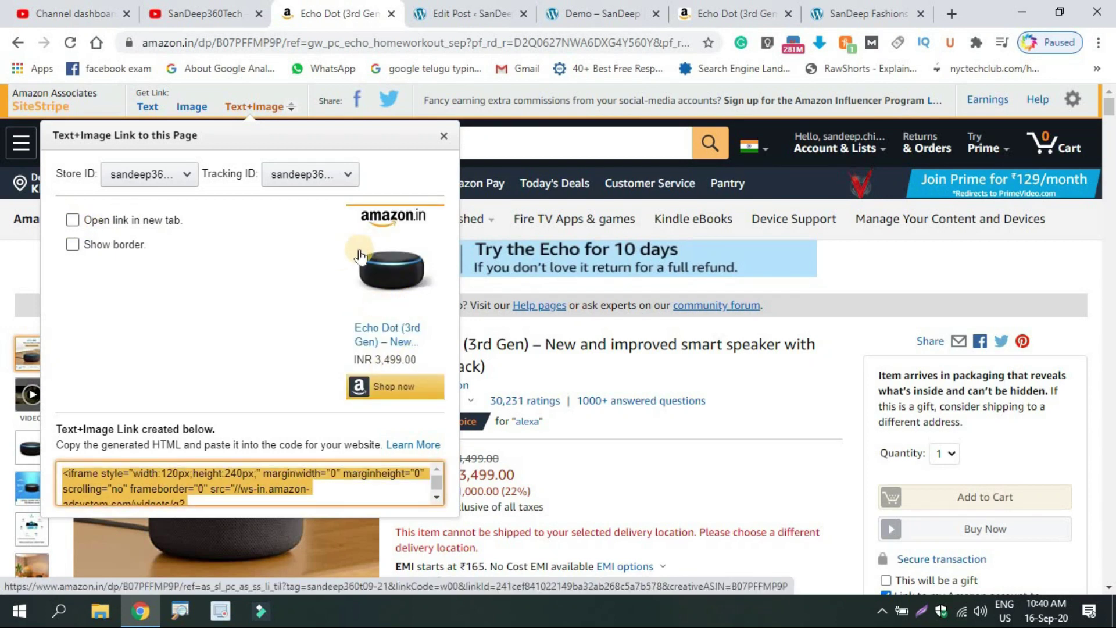
click(72, 221)
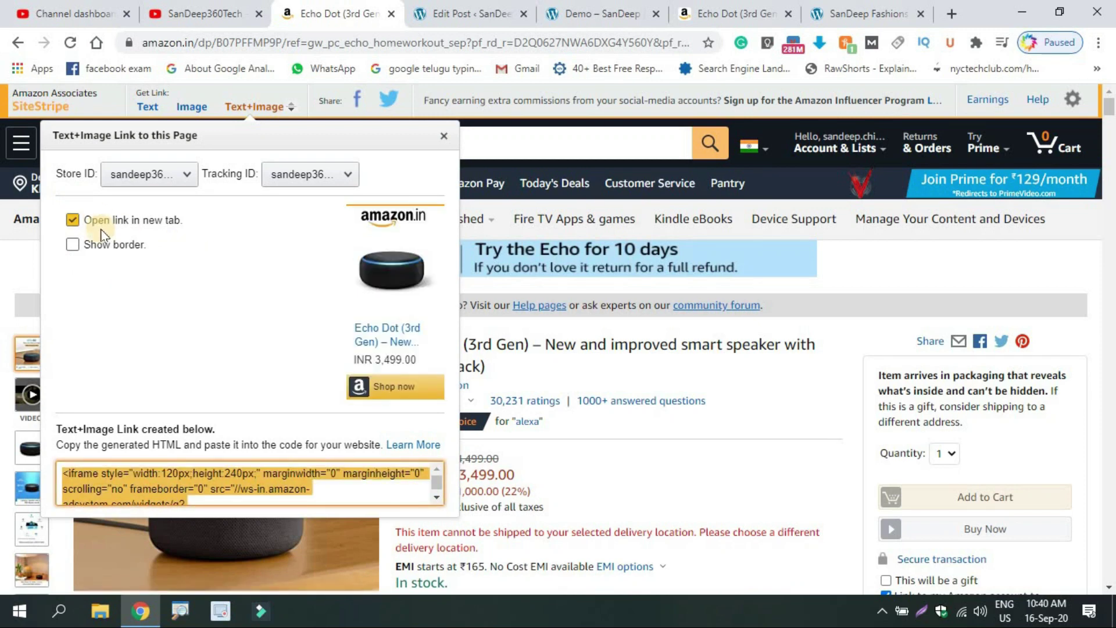
click(73, 245)
Copy the Text+Image link HTML and open the Demo post's body in text mode.
click(365, 484)
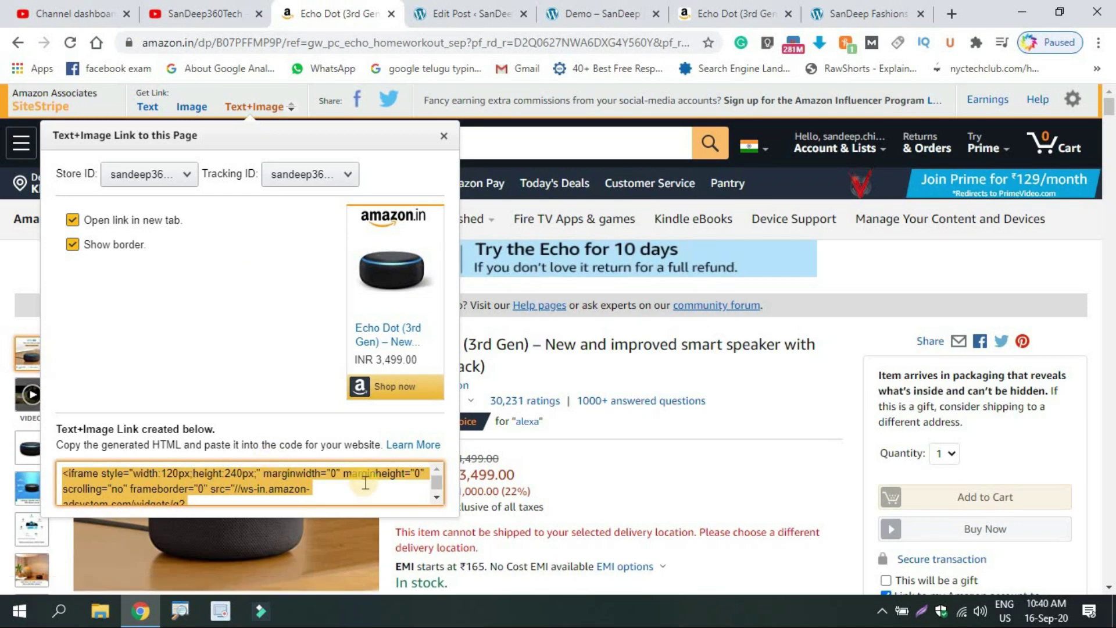
click(365, 484)
click(365, 484)
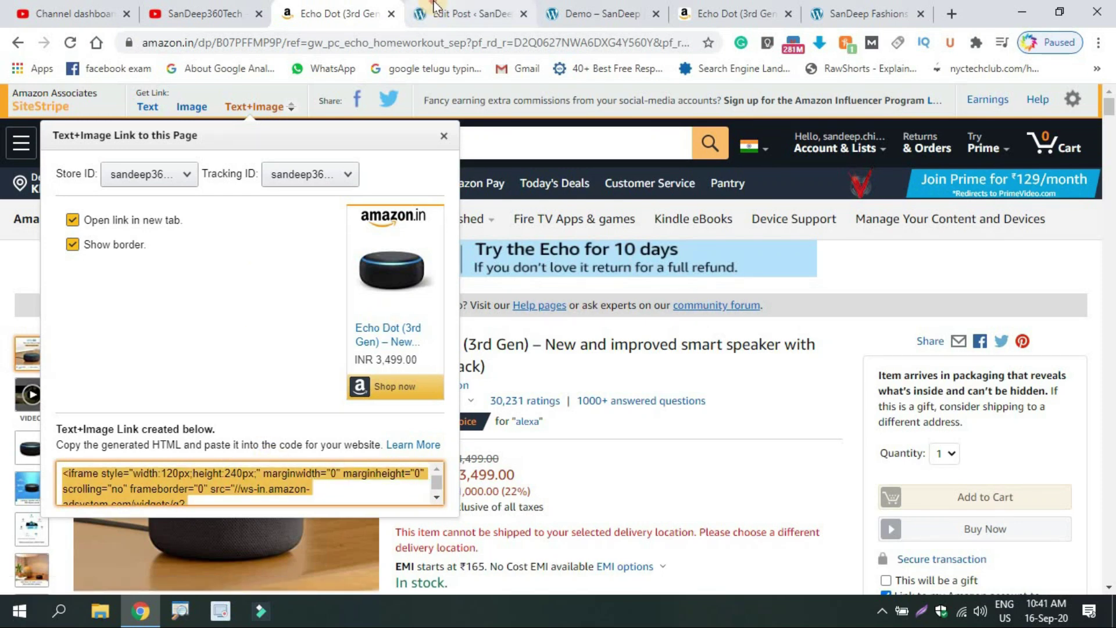
click(465, 13)
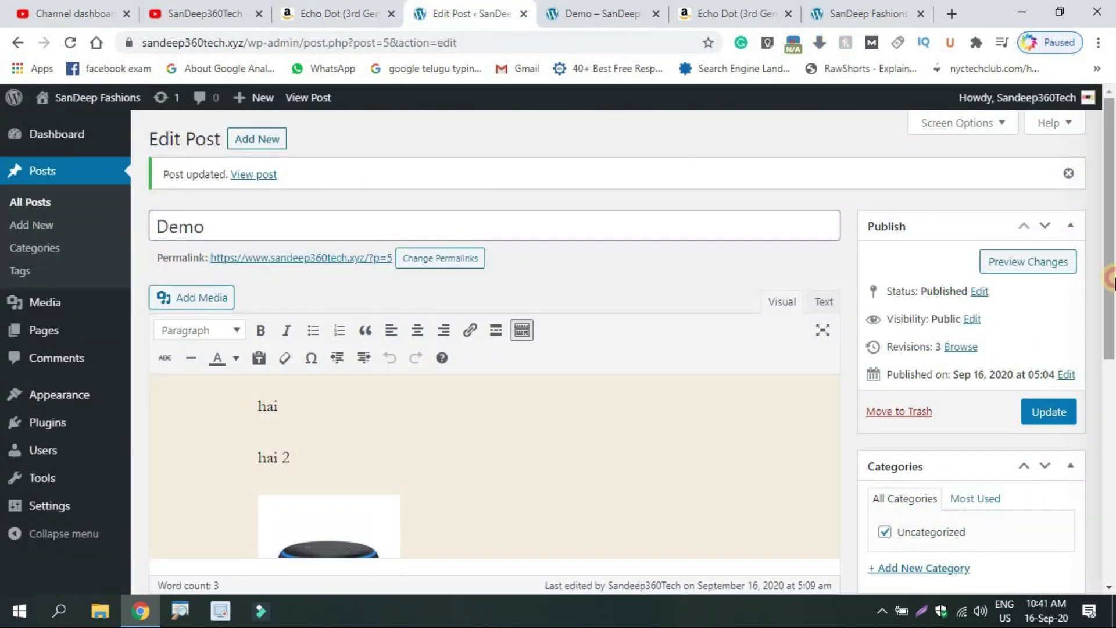
scroll(1112, 284, down, 1)
click(1021, 338)
click(832, 233)
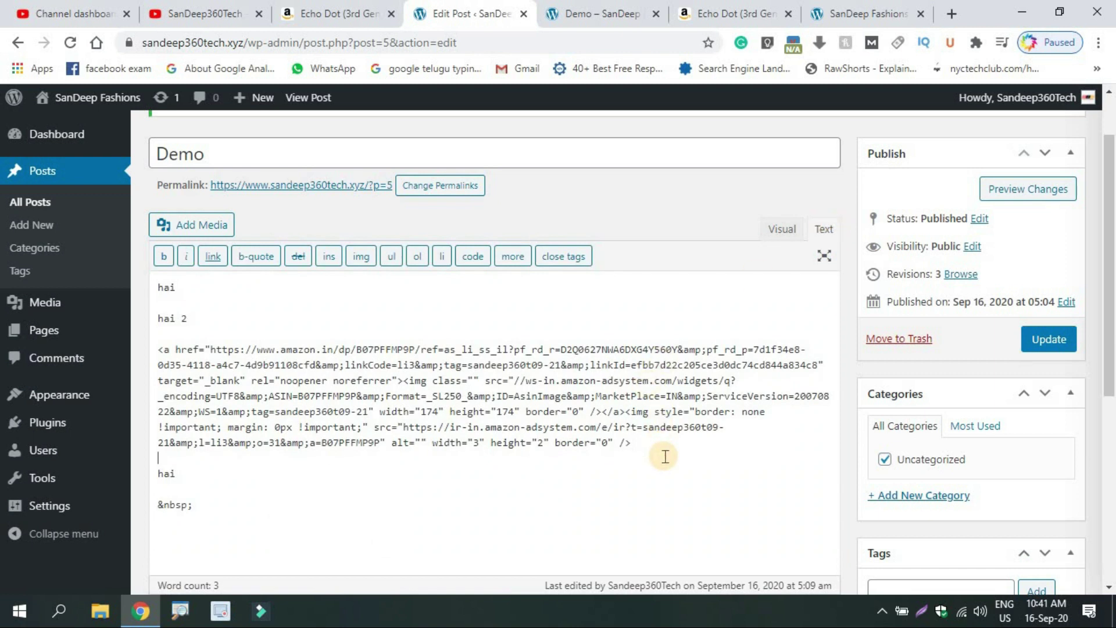
Replace the whole Demo post body with the copied Text+Image iframe HTML and check the product box in the visual editor.
key(BackSpace)
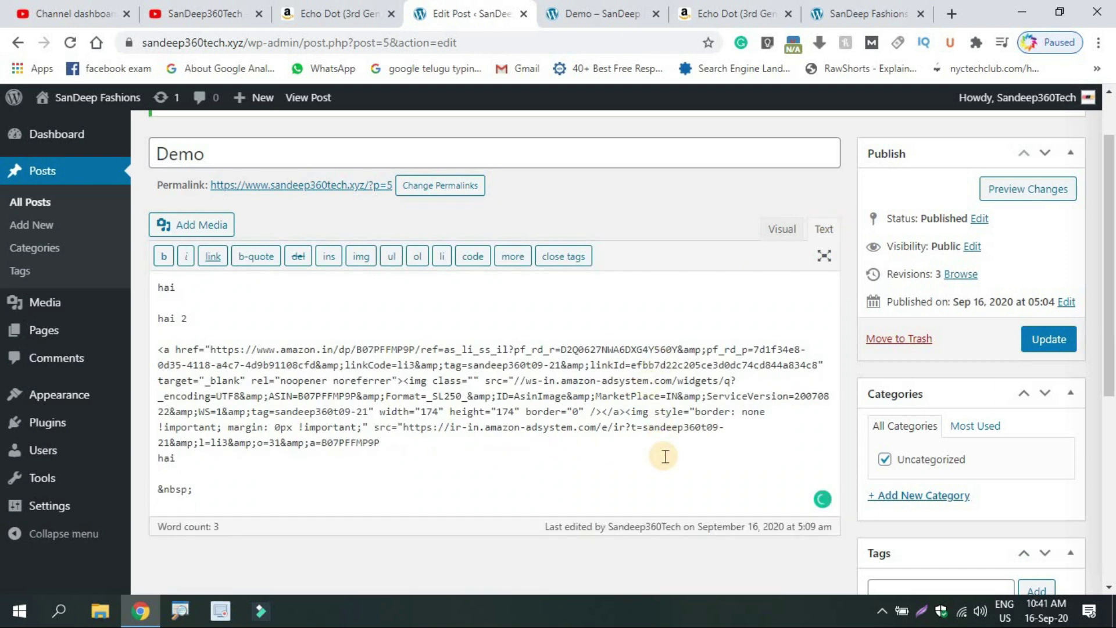
click(665, 457)
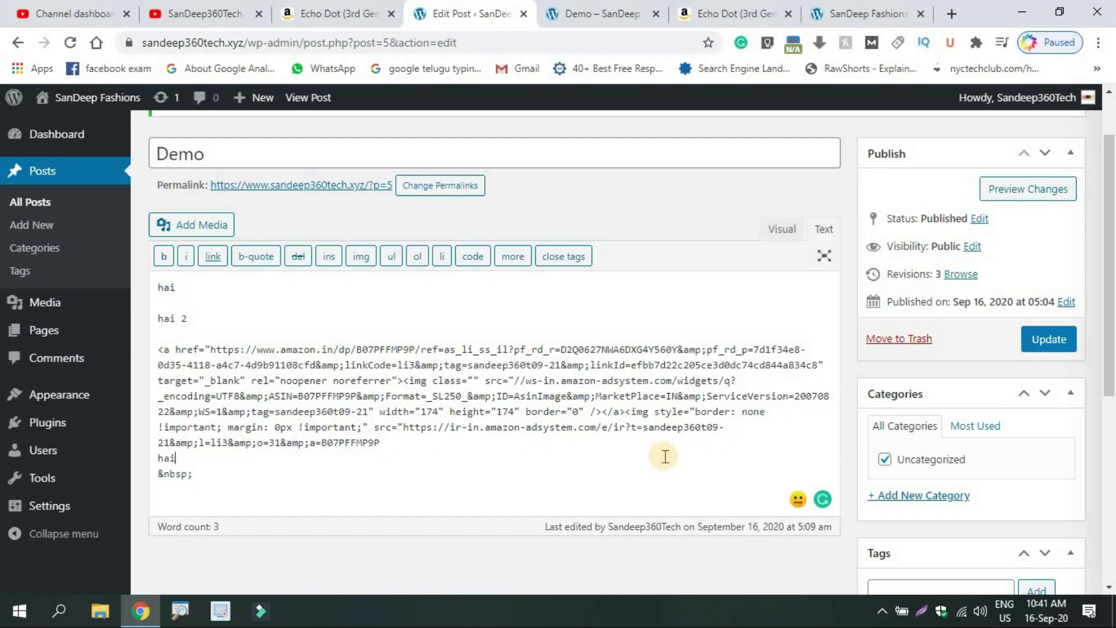
key(ctrl+a)
key(BackSpace)
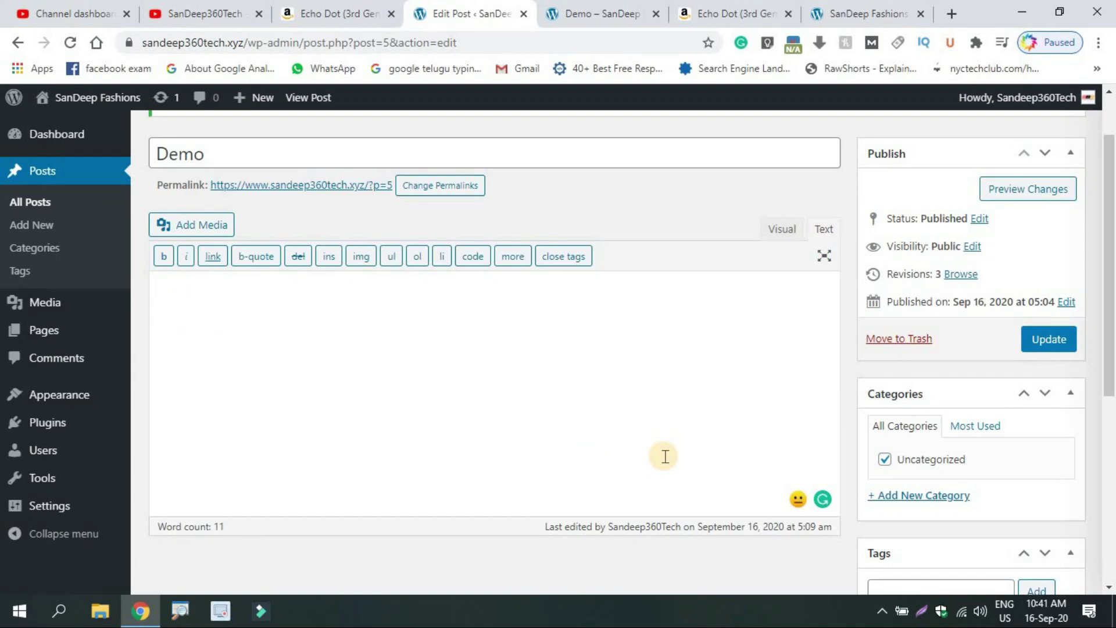
text(<iframe style="width:120px;height:240px;" marginwidth="0" marginheight="0" scrolling="no" frameborder="0" src="//ws-in.amazon-adsystem.com/widgets/q?ServiceVersion=20070822&OneJS=1&Operation=GetAdHtml&MarketPlace=IN&source=ss&ref=as_ss_li_til&ad_type=product_link&tracking_id=sandeep360t09-21&marketplace=amazon&region=IN&placement=B07PFFMP9P&asins=B07PFFMP9P&linkId=241cef841022149ba32ab268c5a7b578&show_border=true&link_opens_in_new_window=true"></iframe>)
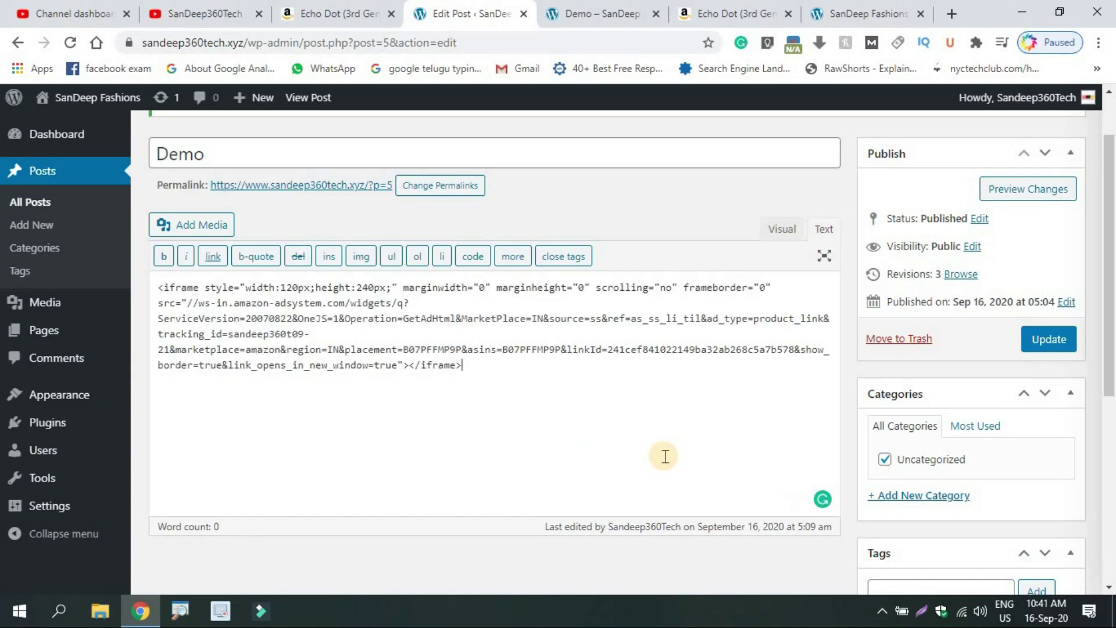
click(781, 228)
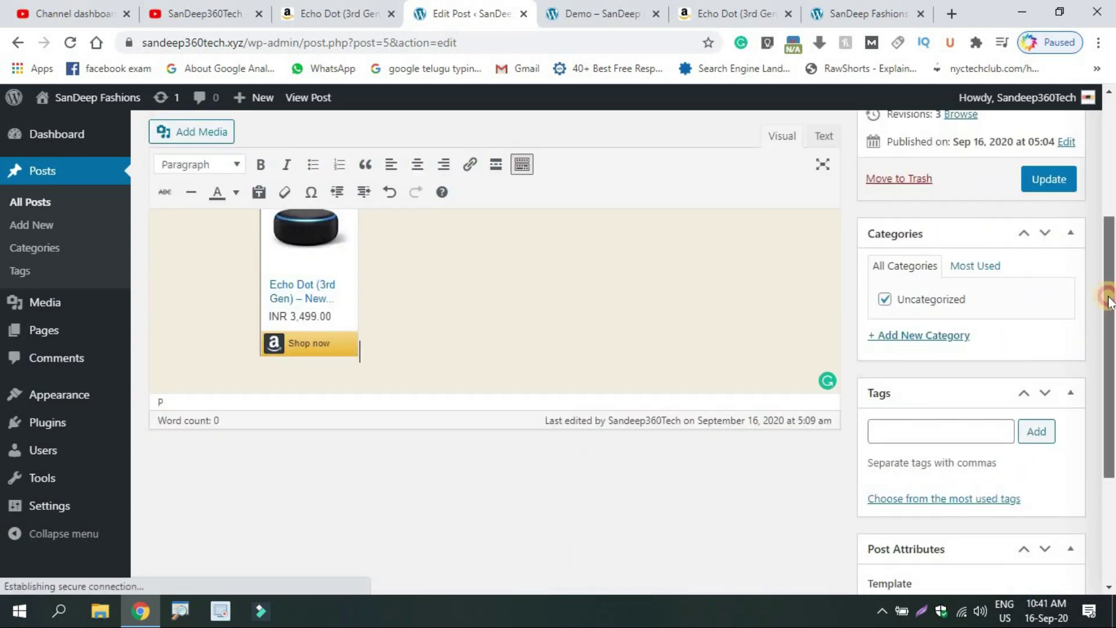
drag(1109, 302, 1099, 241)
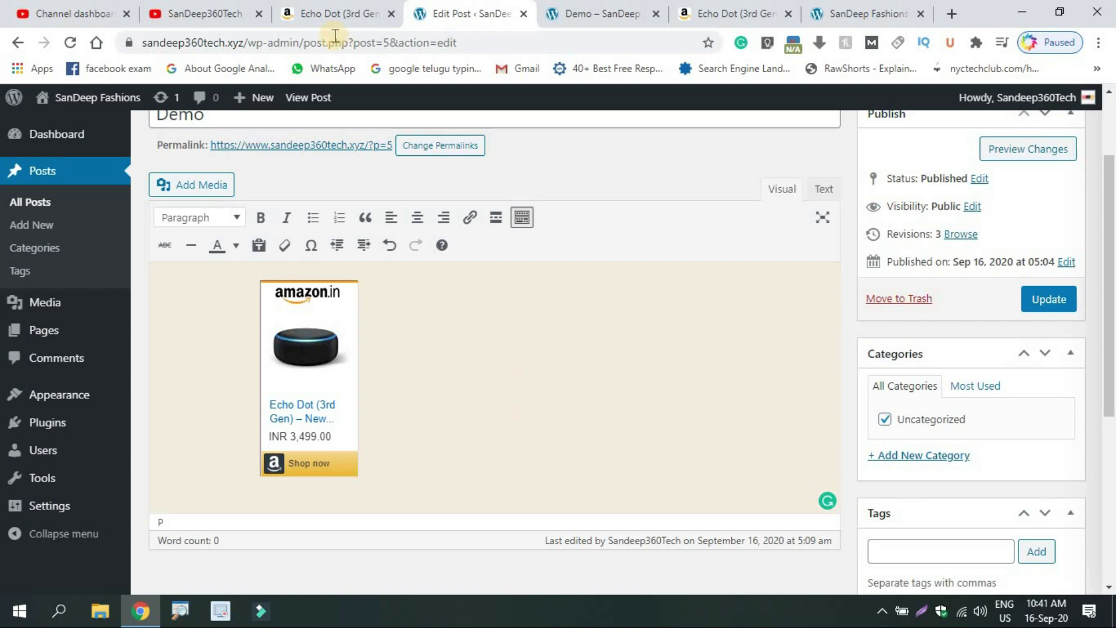
Review SiteStripe's Text, Image and Text+Image link types for the Echo Dot and select the Text+Image HTML.
click(328, 8)
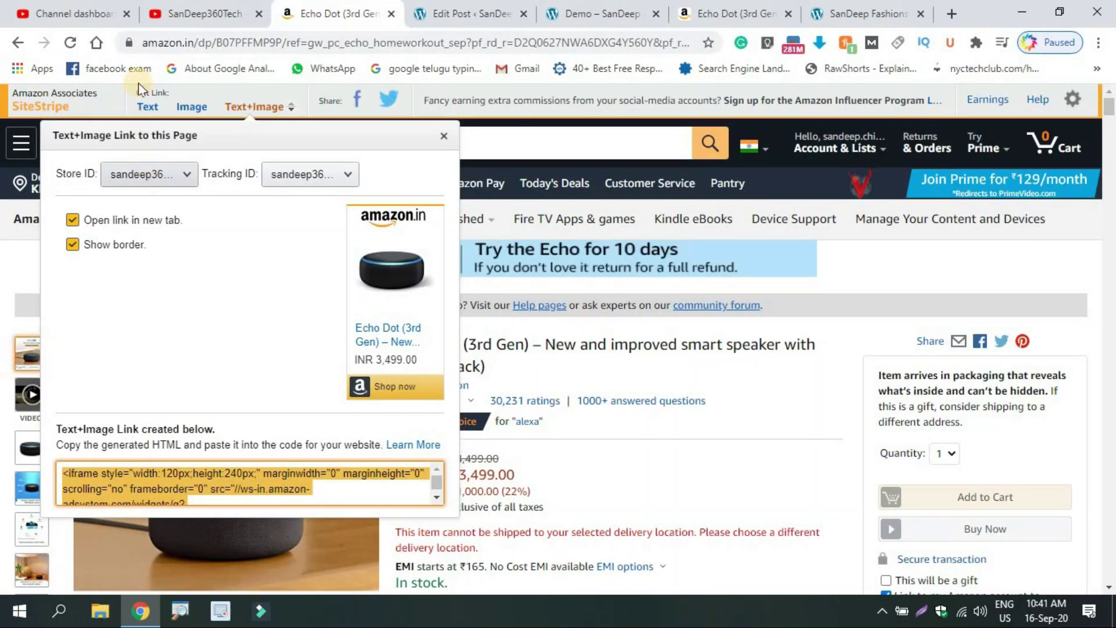
click(146, 107)
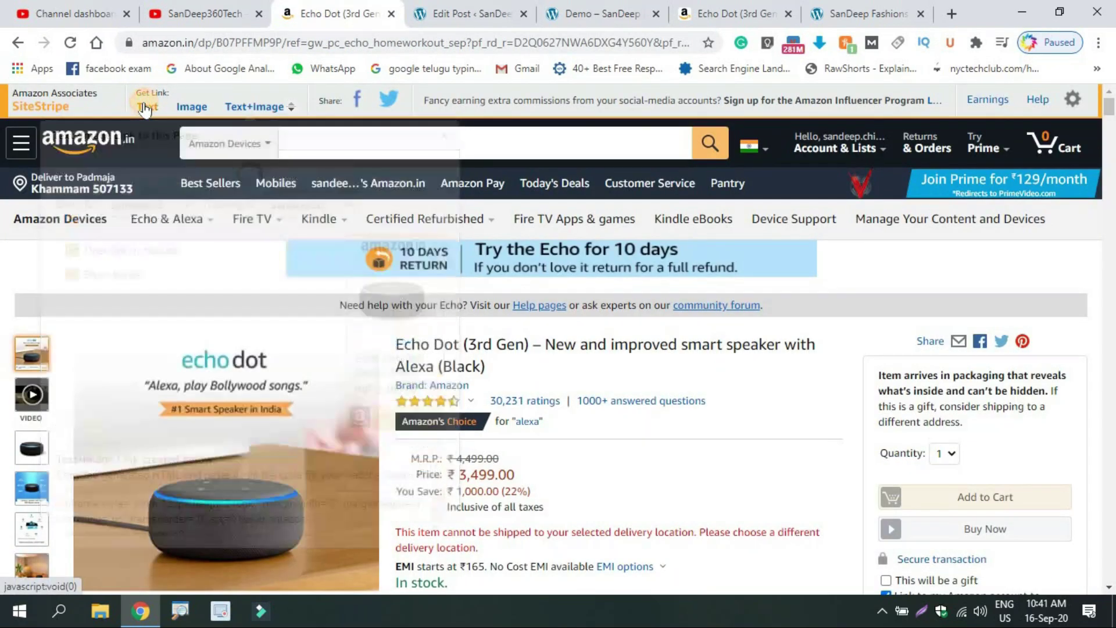
click(192, 107)
click(247, 108)
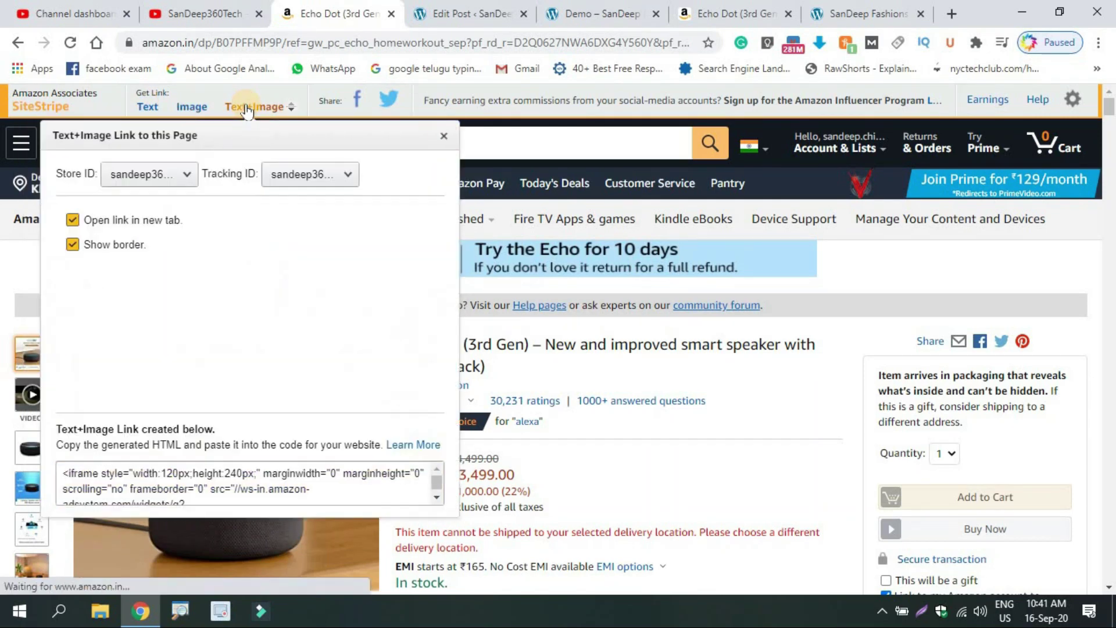
click(331, 478)
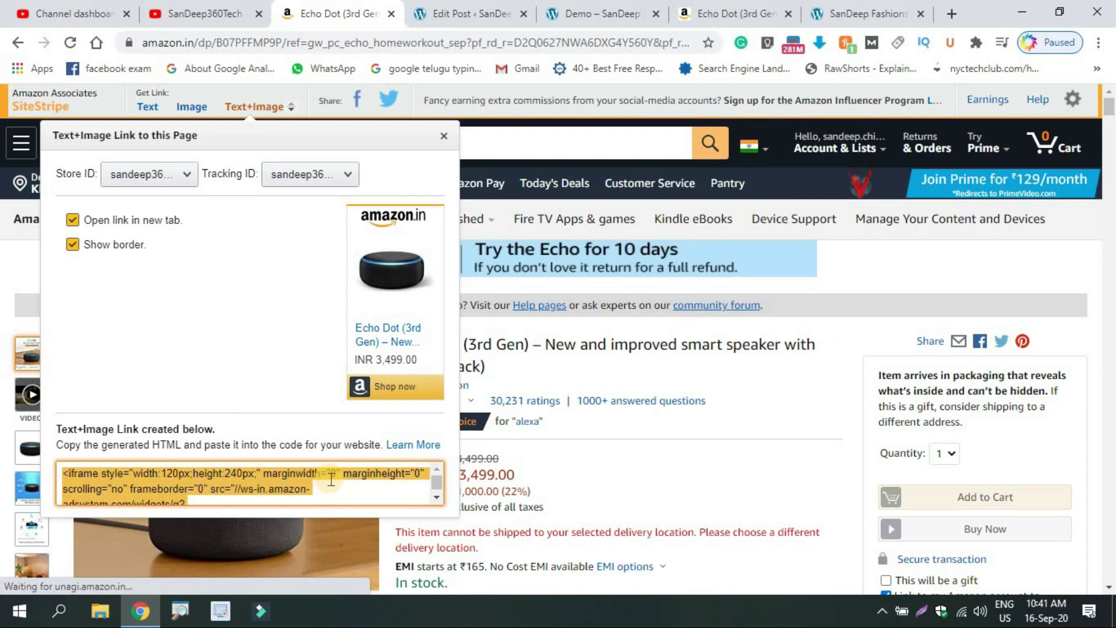
click(331, 478)
Compare the Demo post's iframe code in text mode with the product box in the visual editor.
click(423, 8)
click(524, 279)
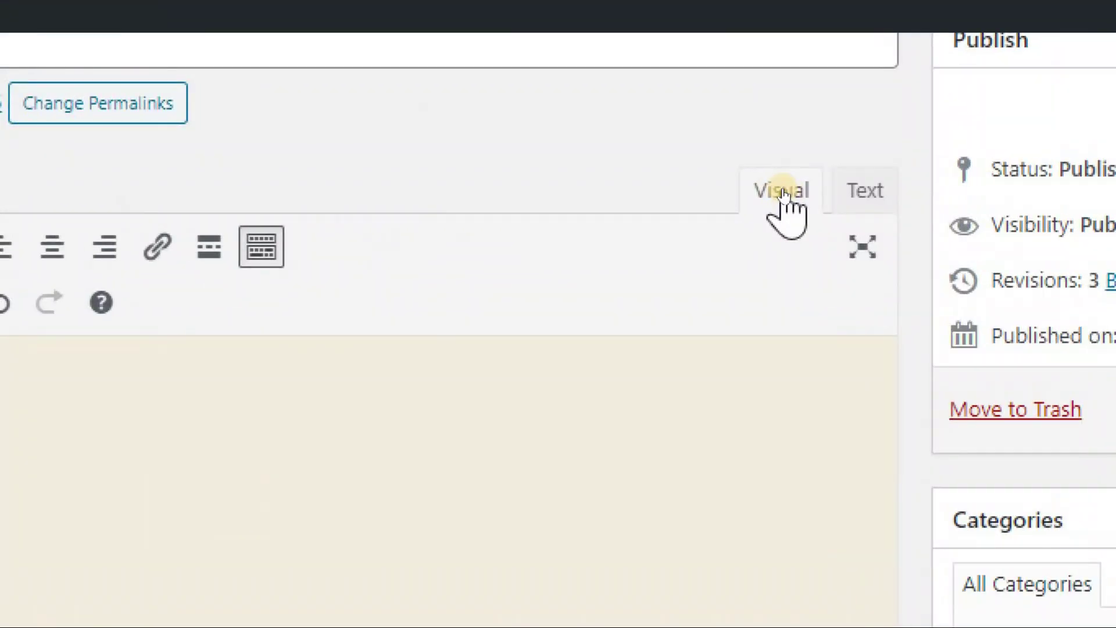
click(865, 192)
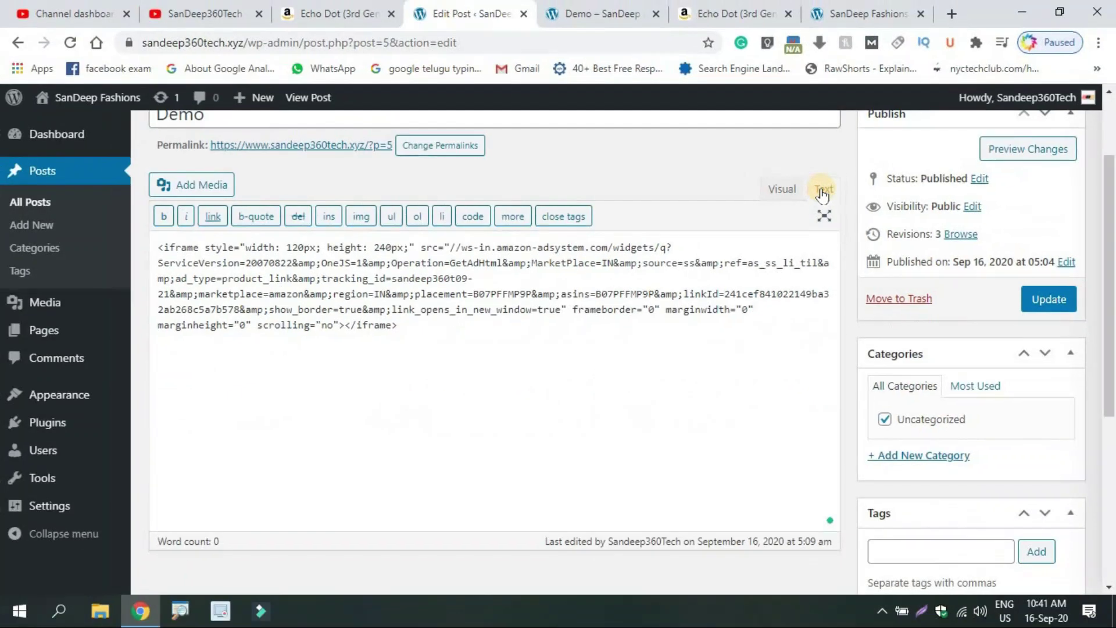
click(779, 189)
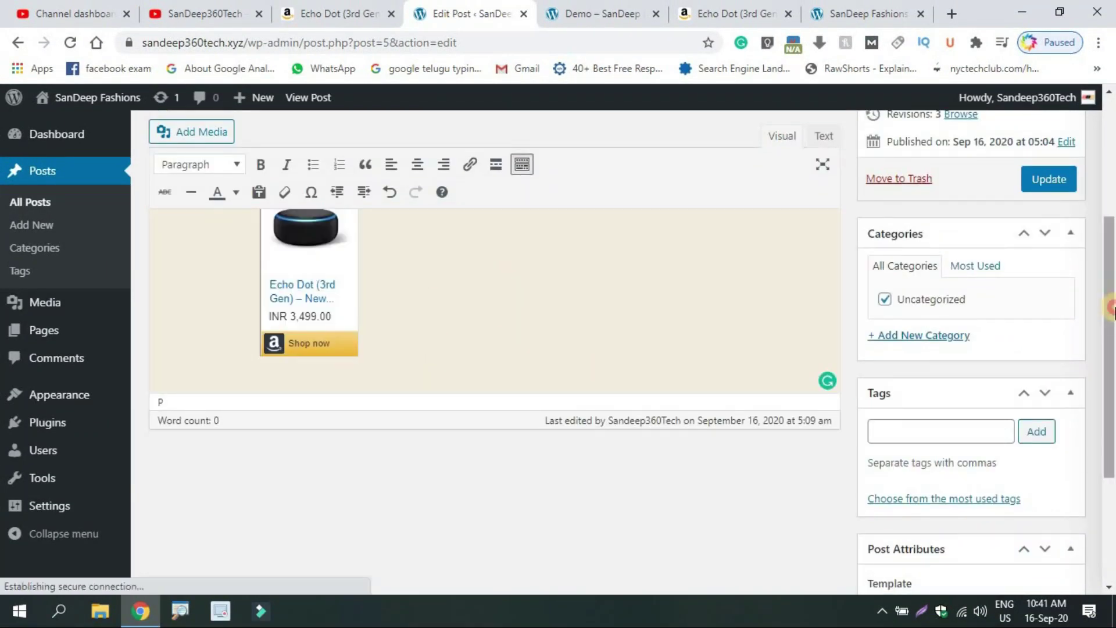
drag(1112, 302, 1112, 261)
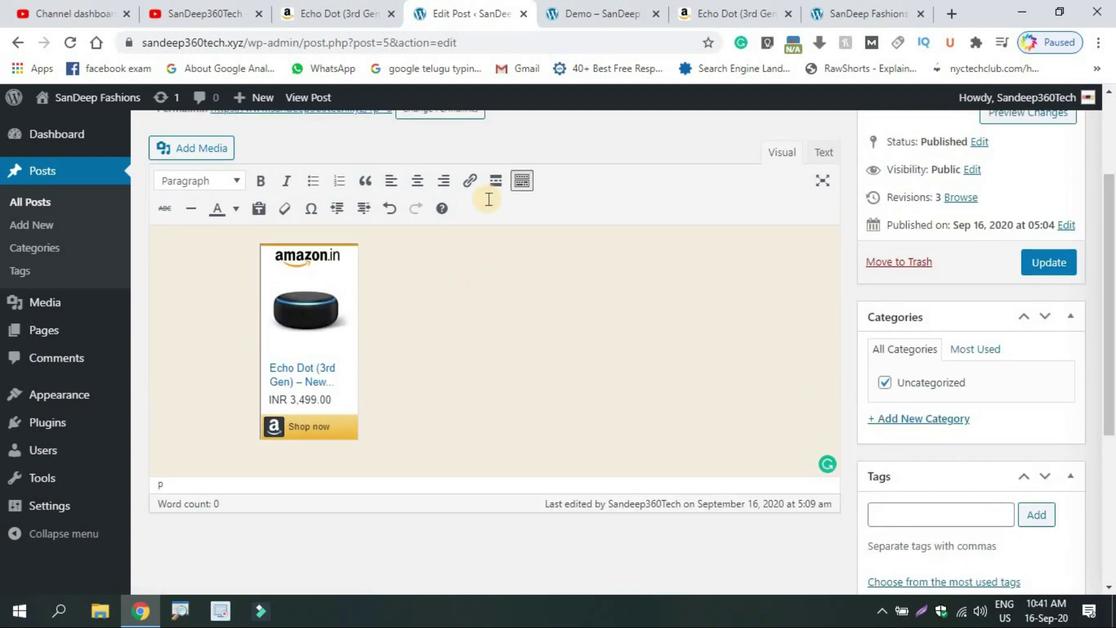
Open the Amazon Associates home page from SiteStripe and examine the options under Widgets, Tools and Promotions.
click(294, 7)
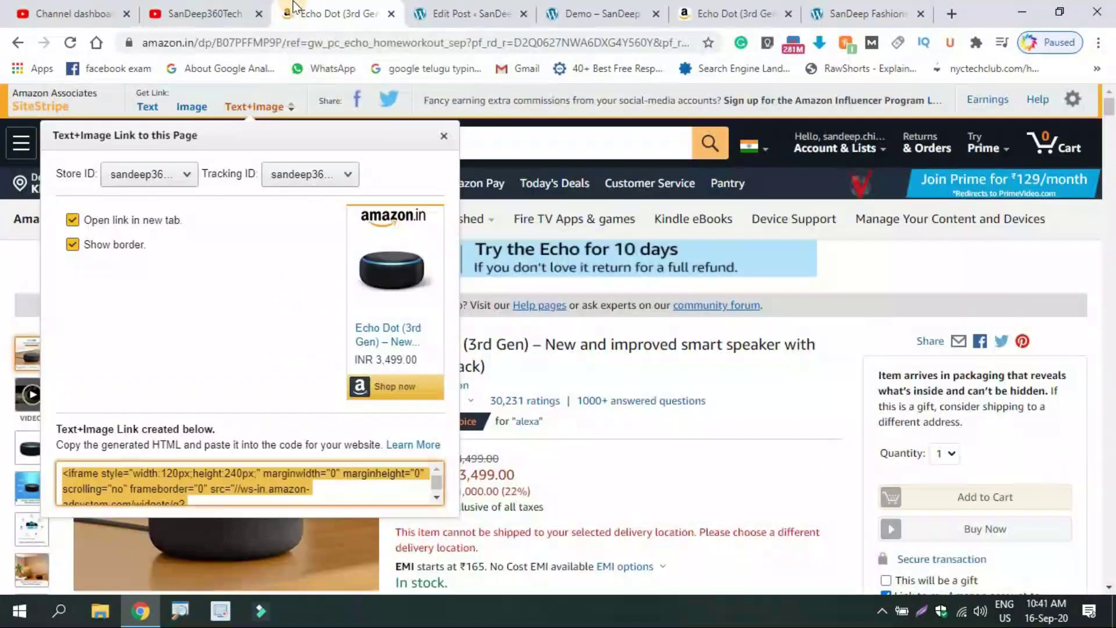
click(33, 106)
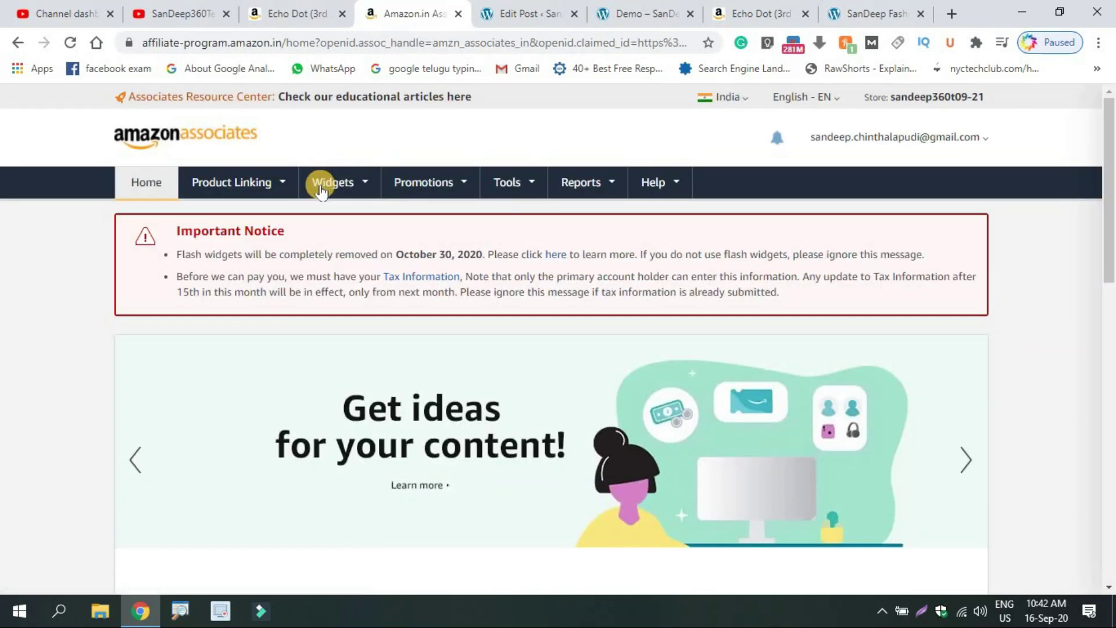
click(320, 191)
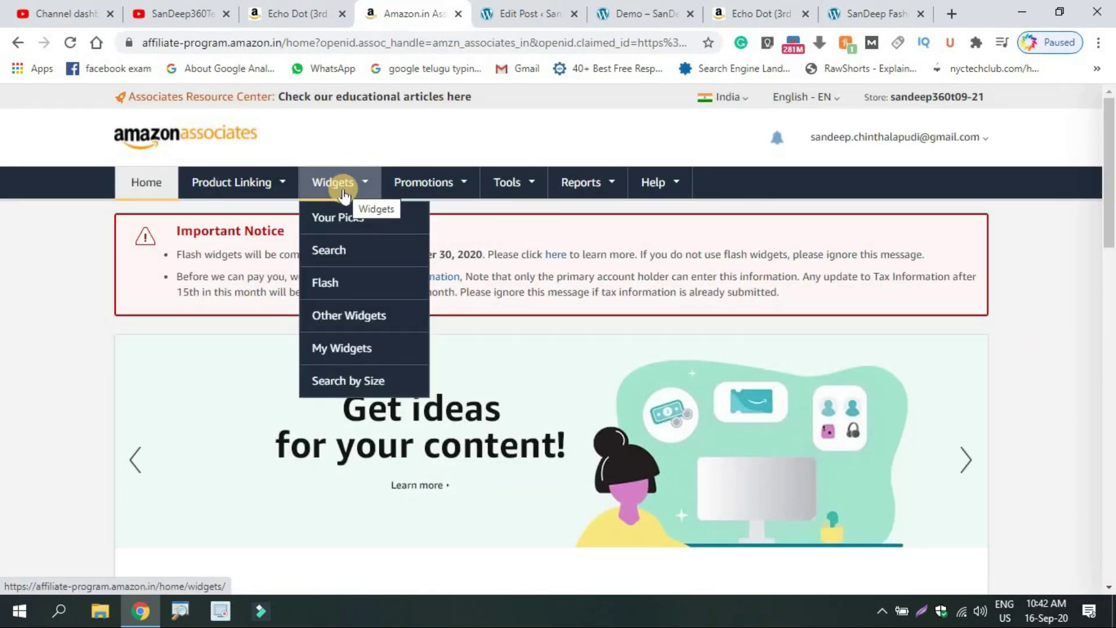
click(515, 185)
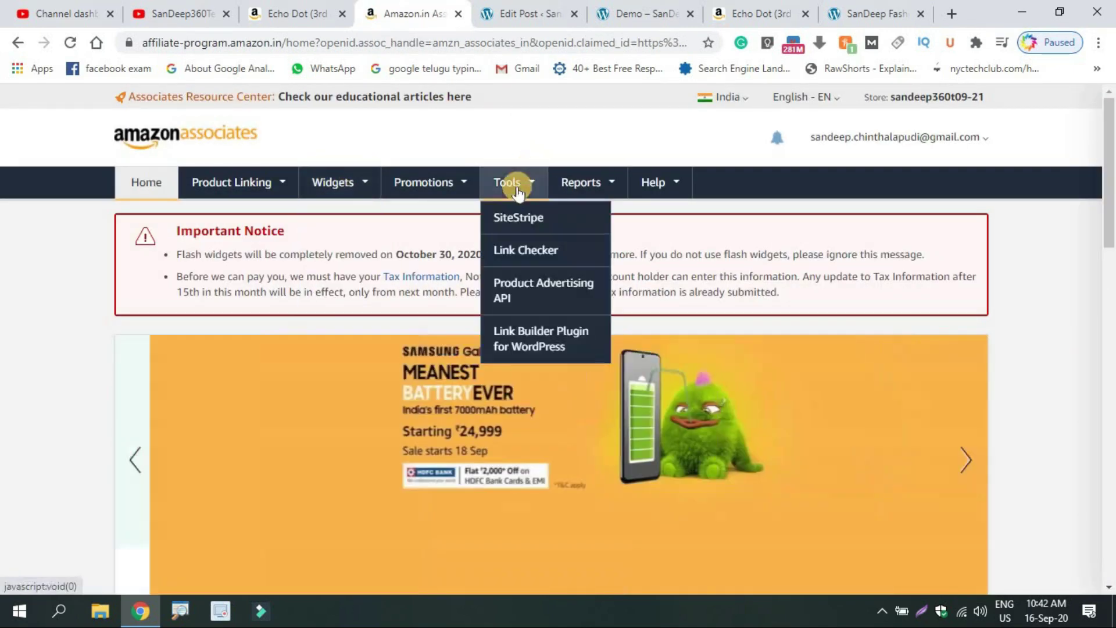
click(513, 187)
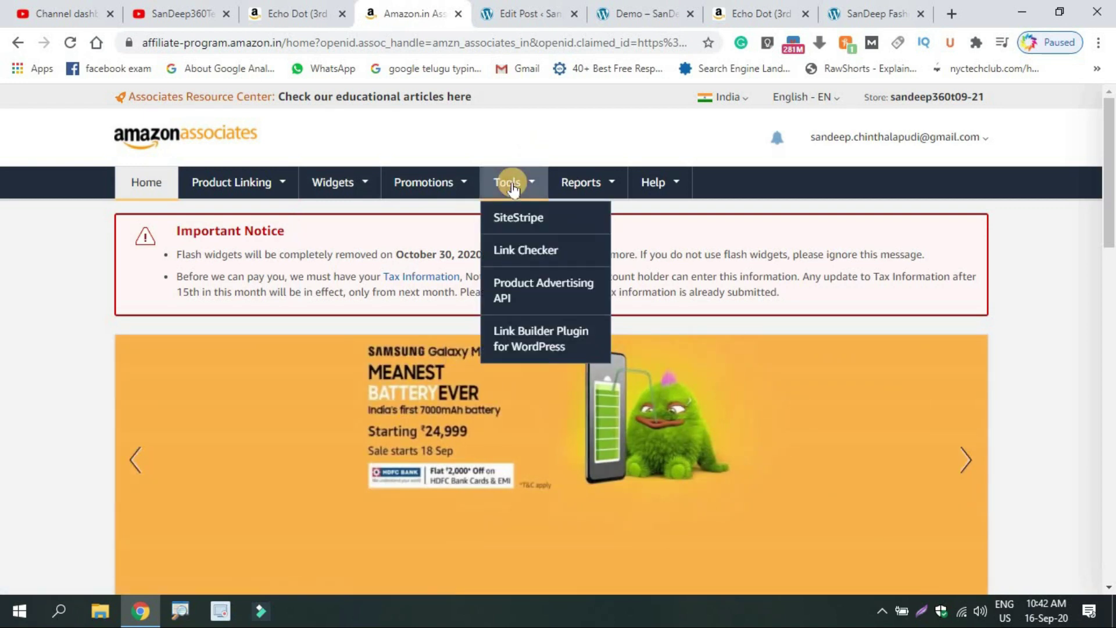
click(400, 182)
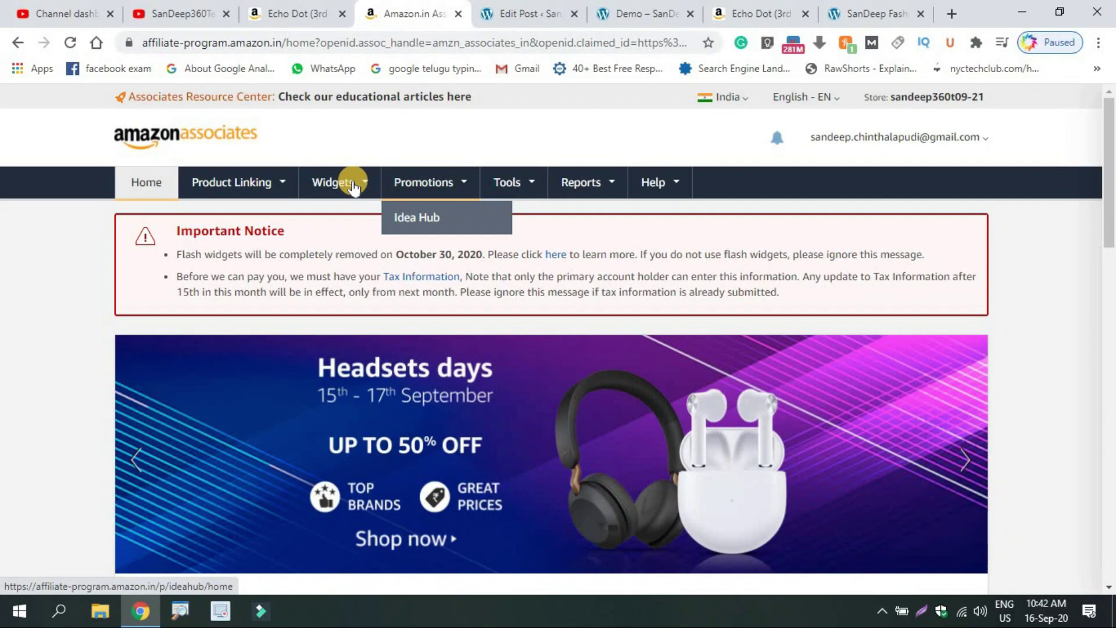
click(348, 184)
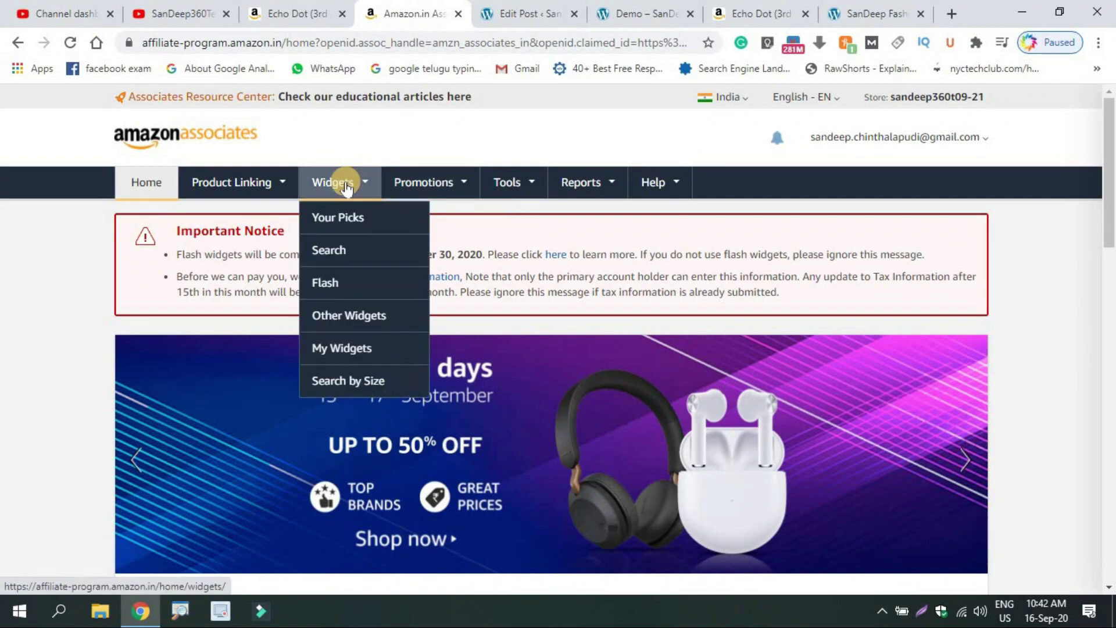
Open the Banners page under Product Linking and copy the HTML code of the 300 x 250 banner.
mouse_move(247, 195)
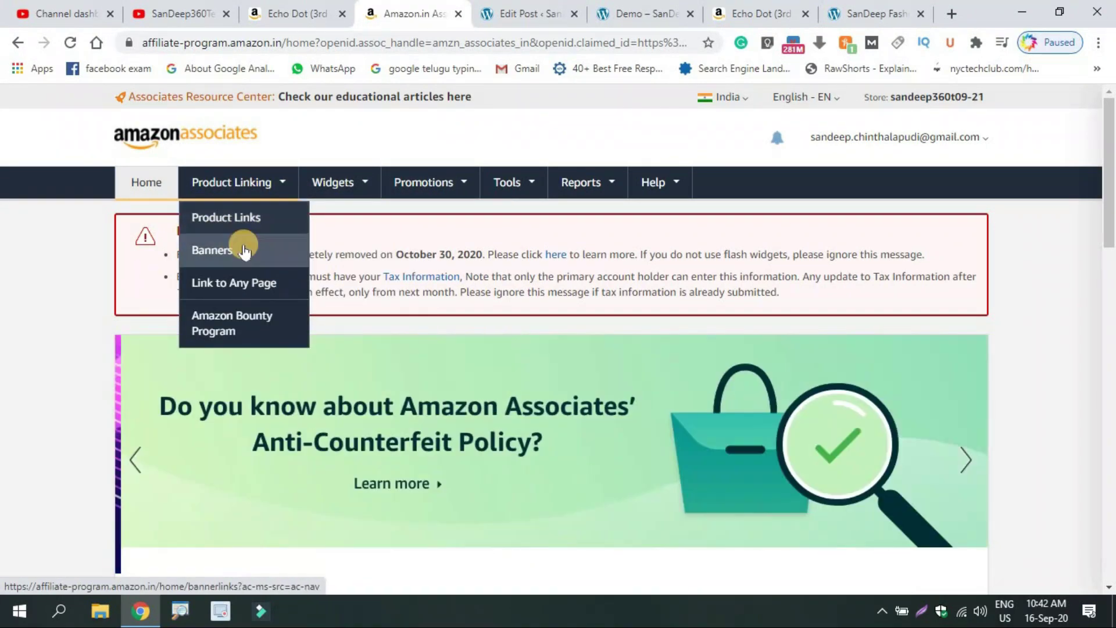
click(254, 249)
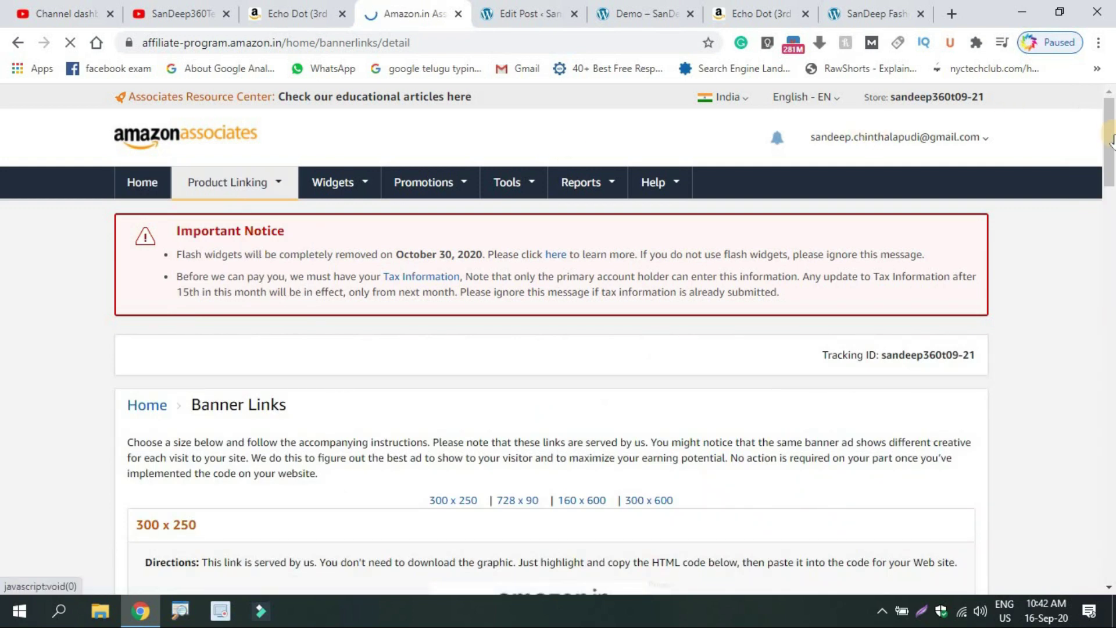
drag(1112, 145, 1076, 321)
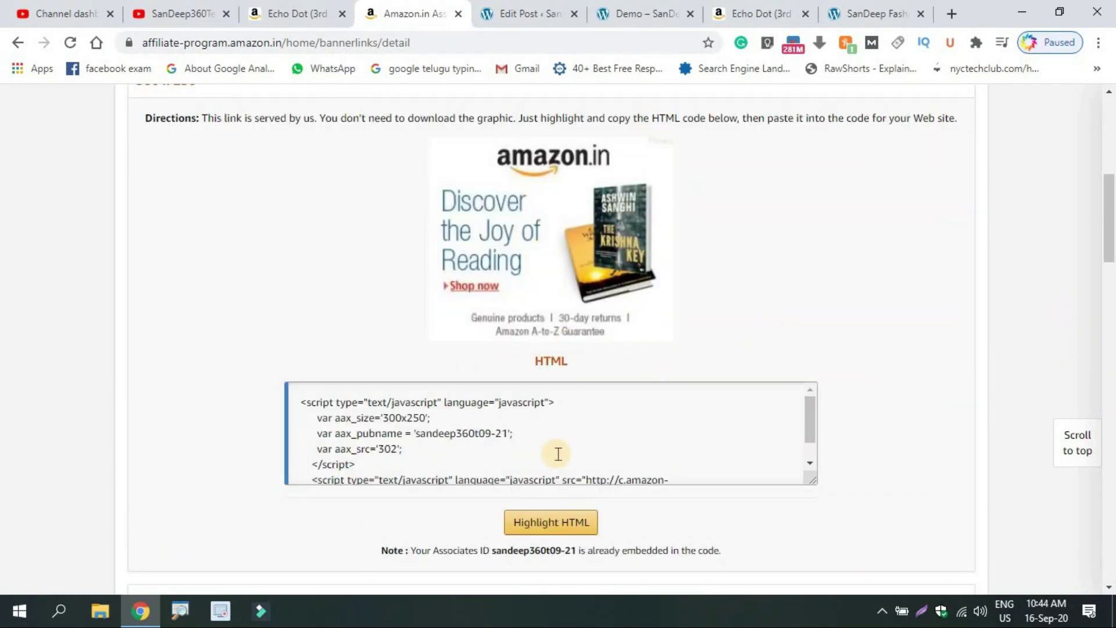
click(544, 532)
key(ctrl+c)
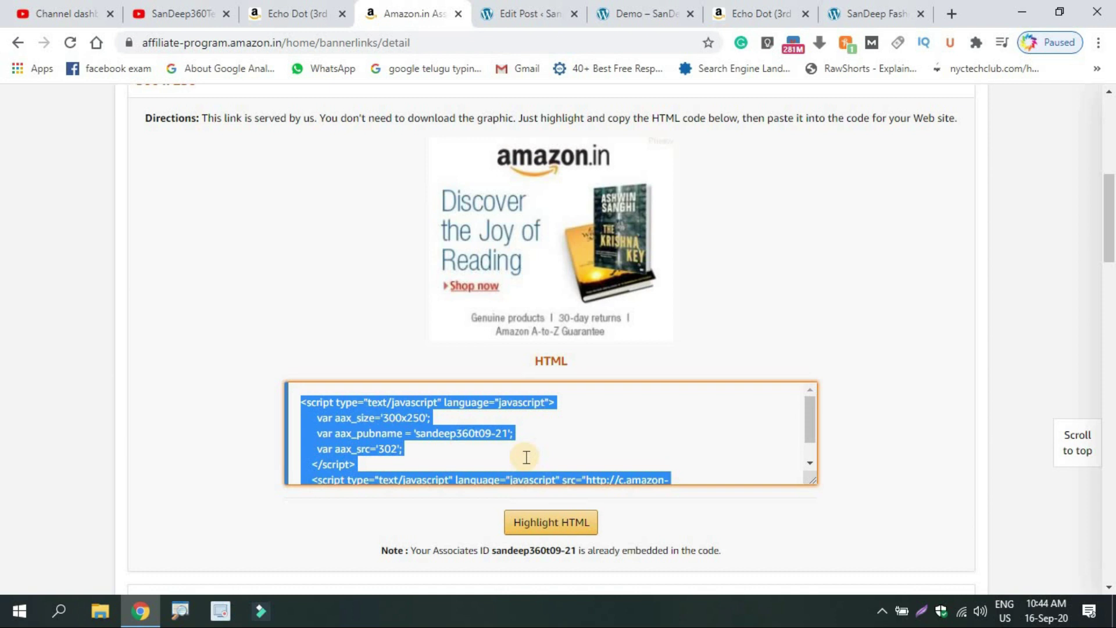
Replace the whole Demo post body with the copied 300 x 250 banner script and update the post.
click(549, 13)
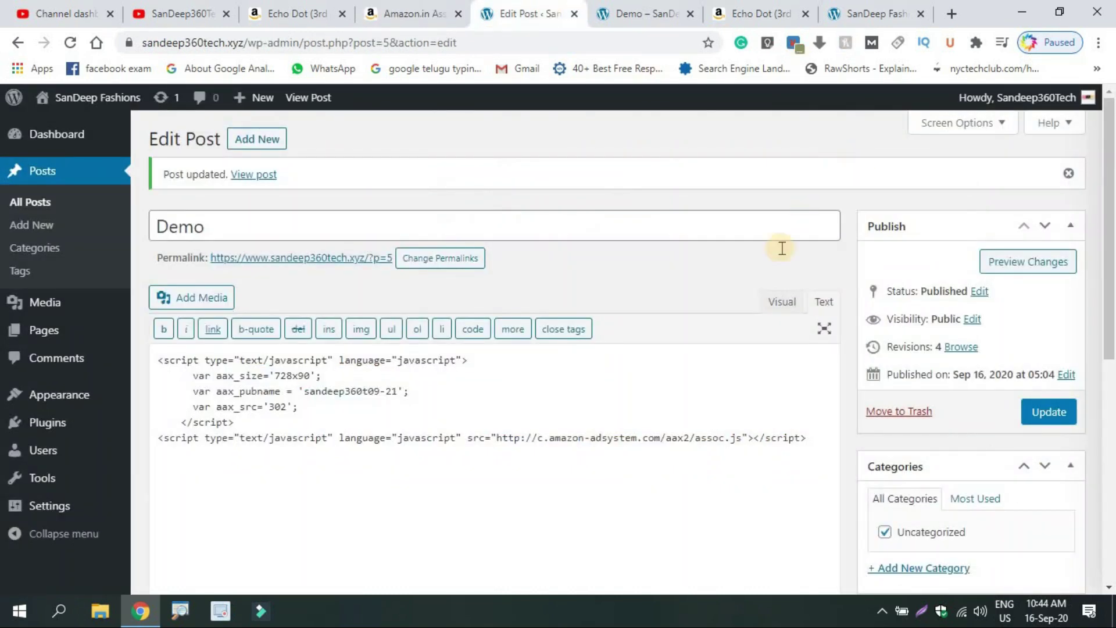
click(705, 383)
key(ctrl+a)
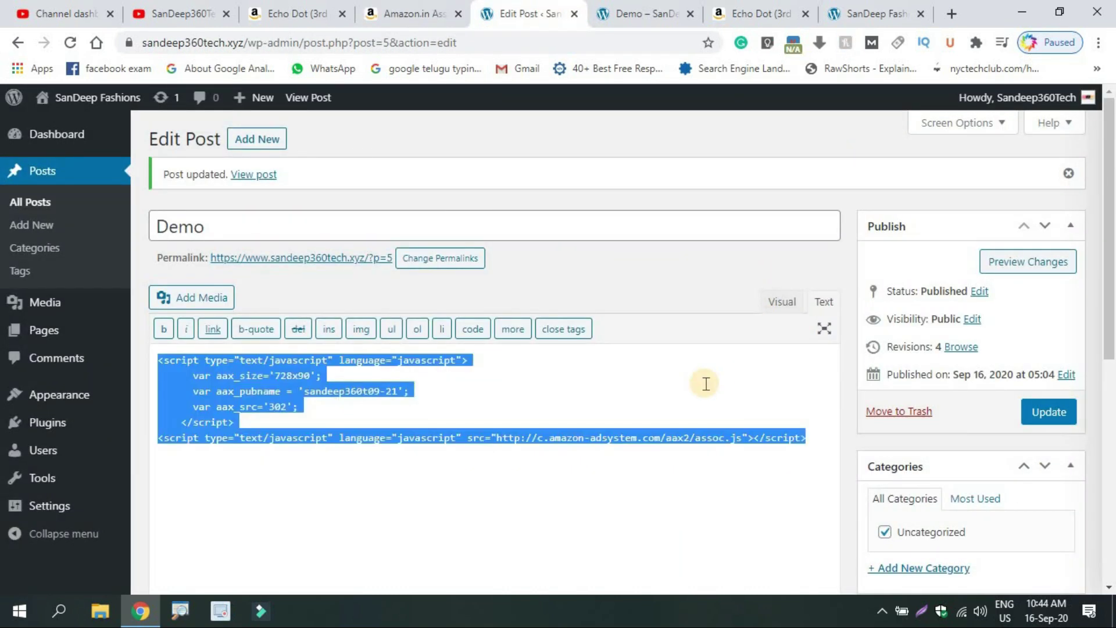
key(Delete)
key(ctrl+v)
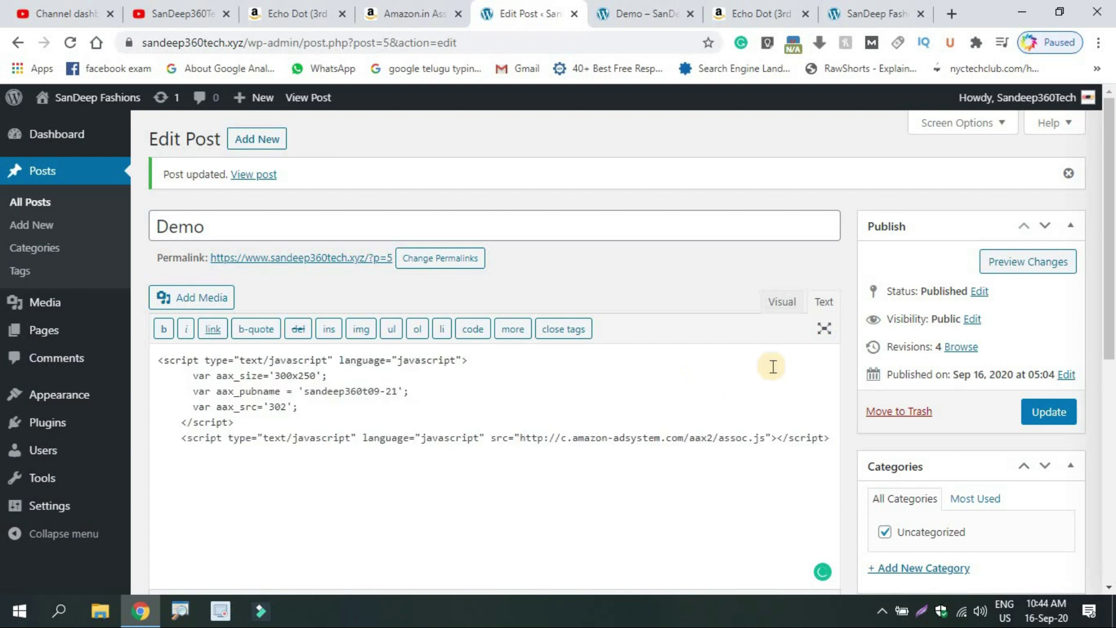
click(1031, 416)
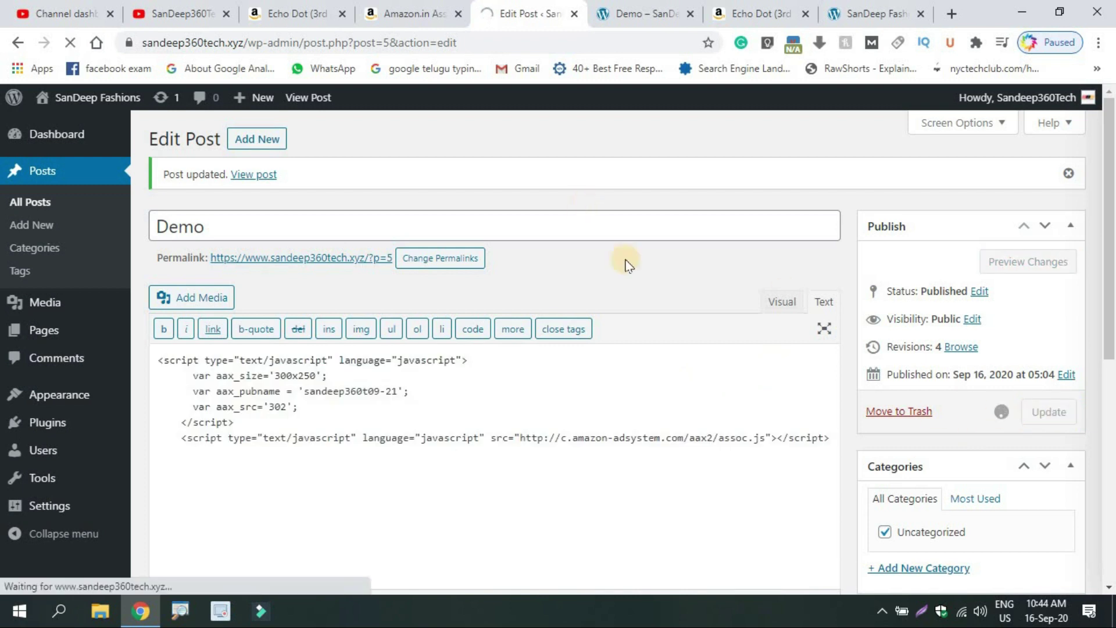
Check the banner in the Demo post's visual editor and on the reloaded live post.
click(782, 302)
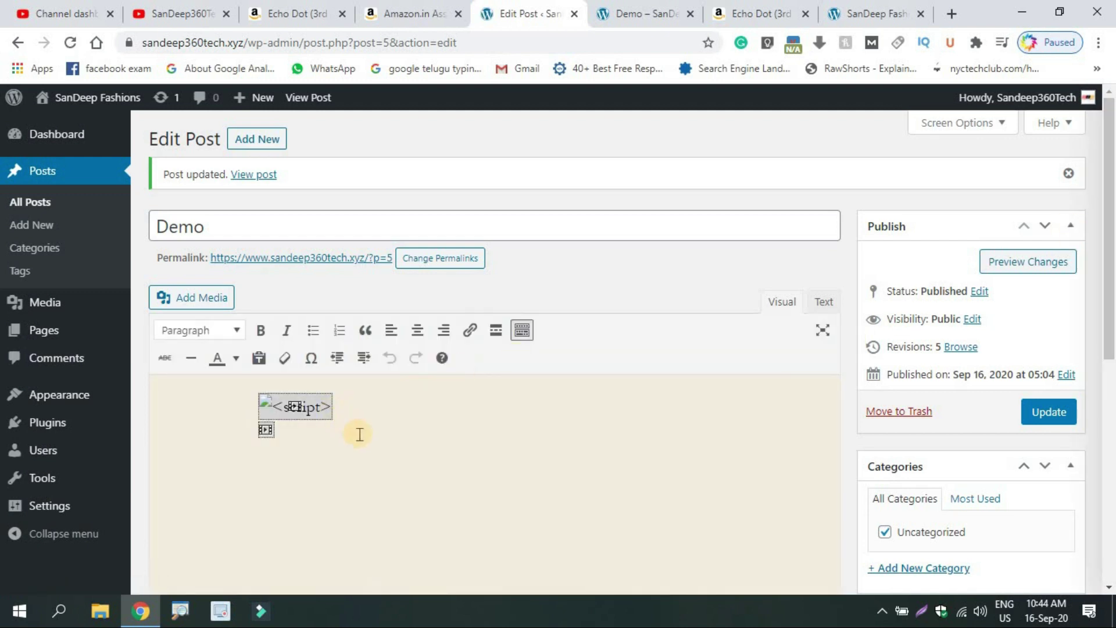
click(627, 11)
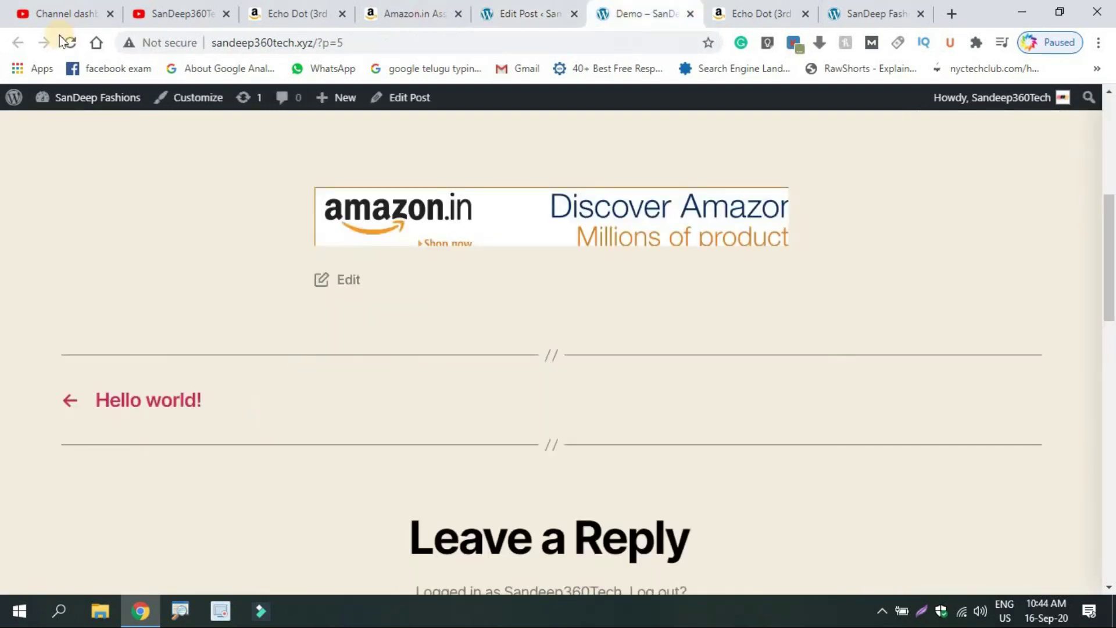
click(78, 46)
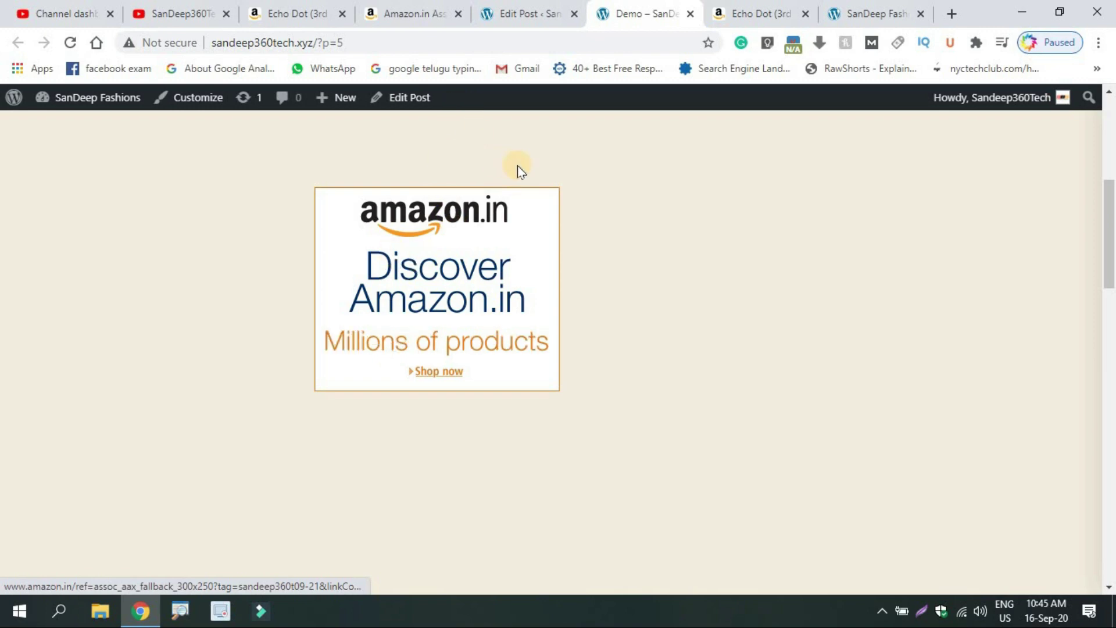
Return to the Amazon Associates site and open the Link to Any Page tool under Product Linking.
click(513, 9)
click(408, 8)
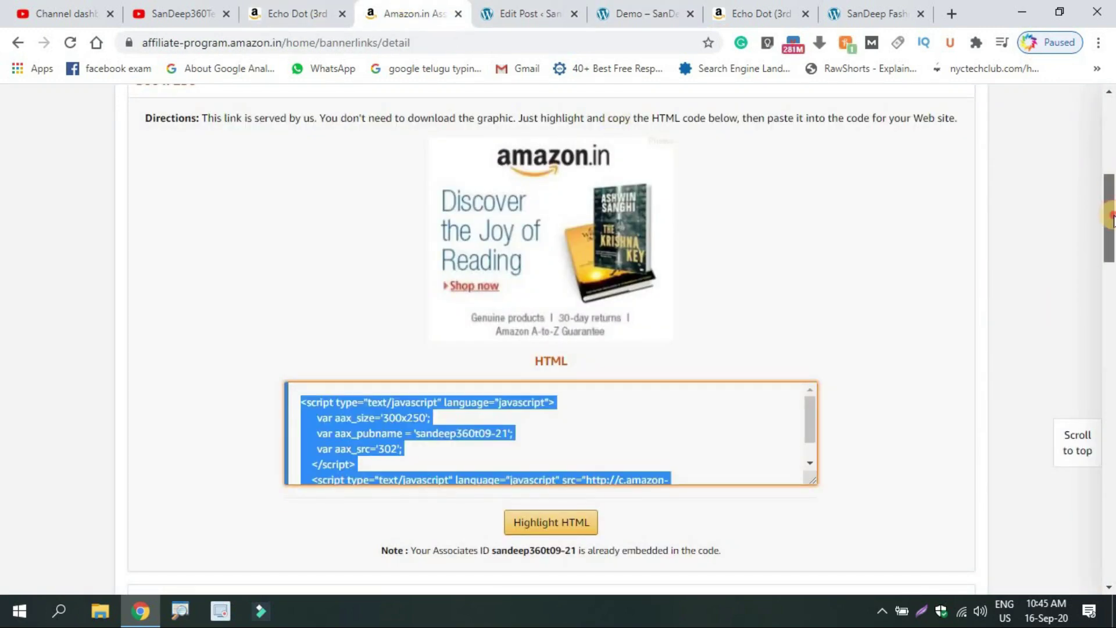
drag(1110, 192, 1111, 136)
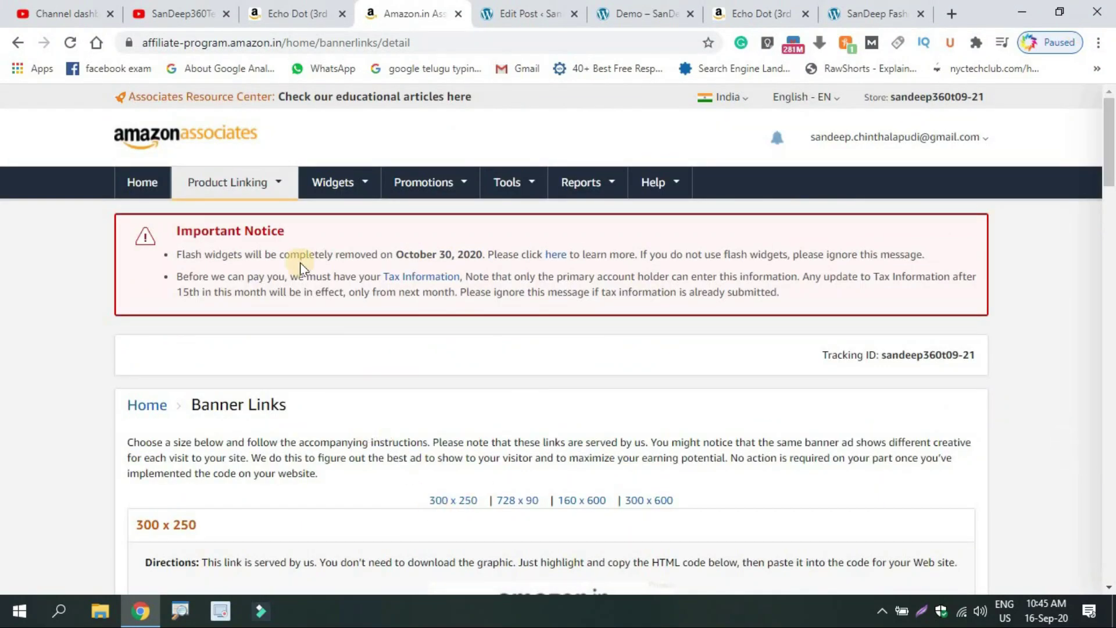
mouse_move(260, 197)
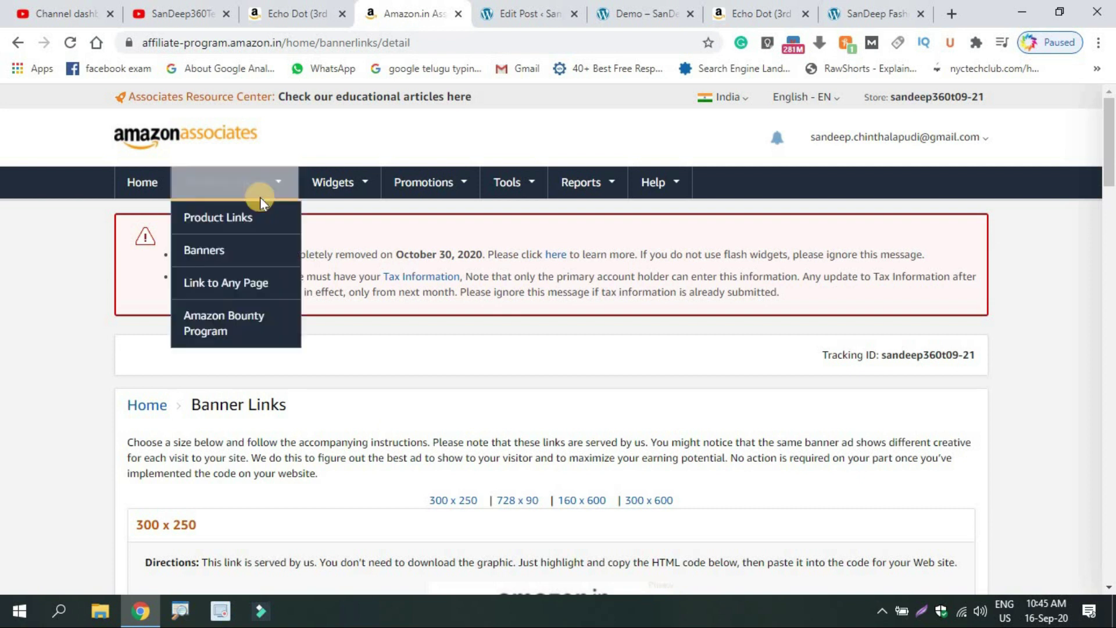
click(259, 282)
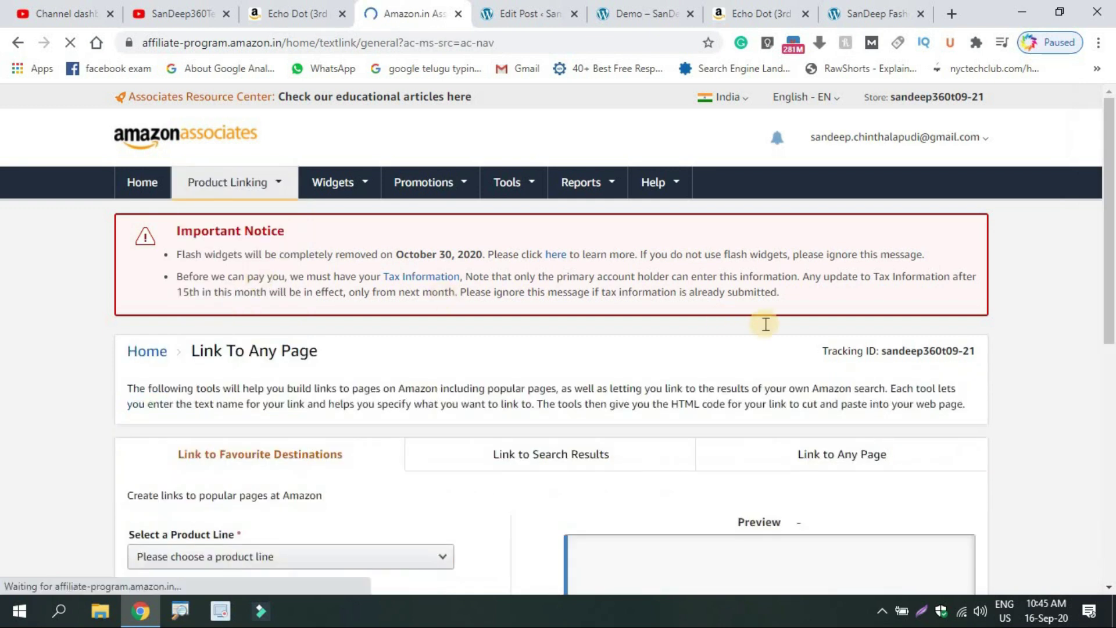
drag(1110, 227, 1110, 340)
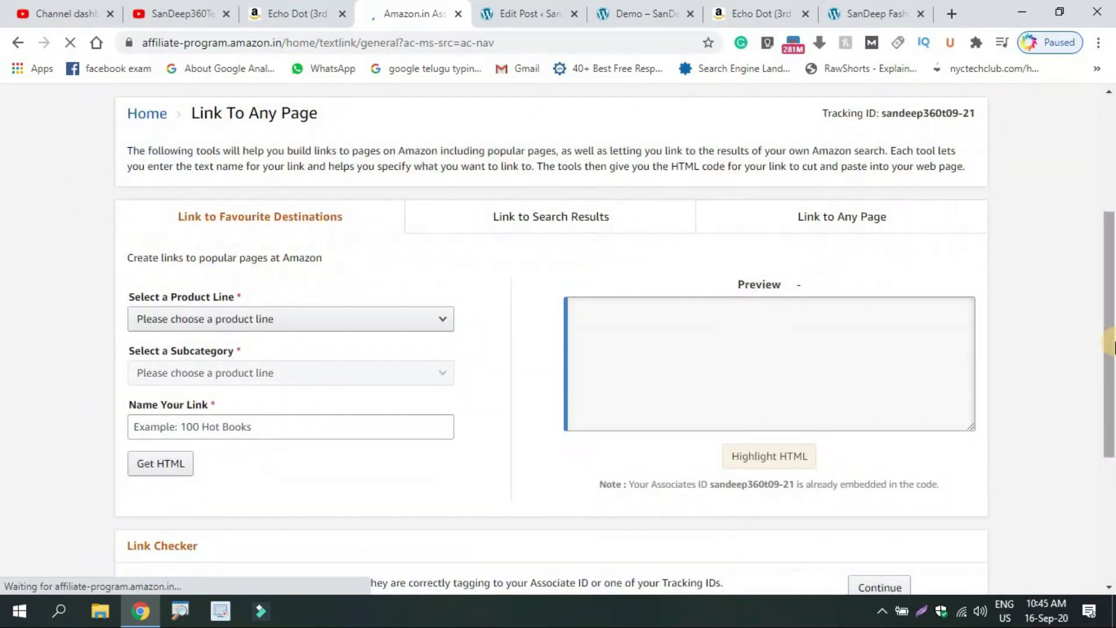
Choose the Baby product line and the Baby Clothing subcategory for the favourite destination link.
click(375, 323)
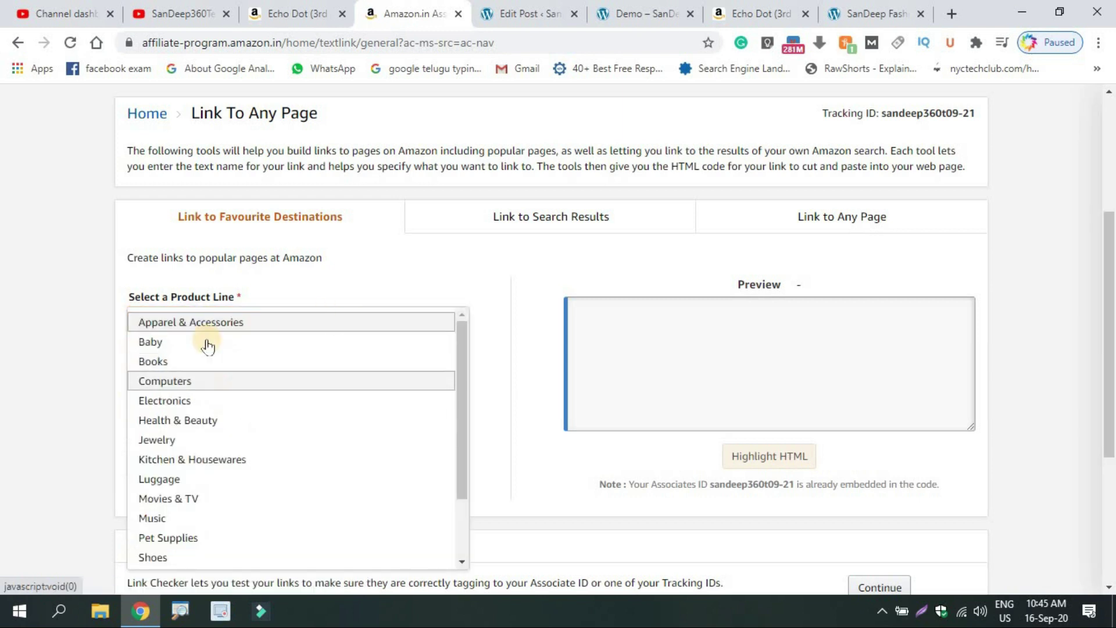
click(194, 350)
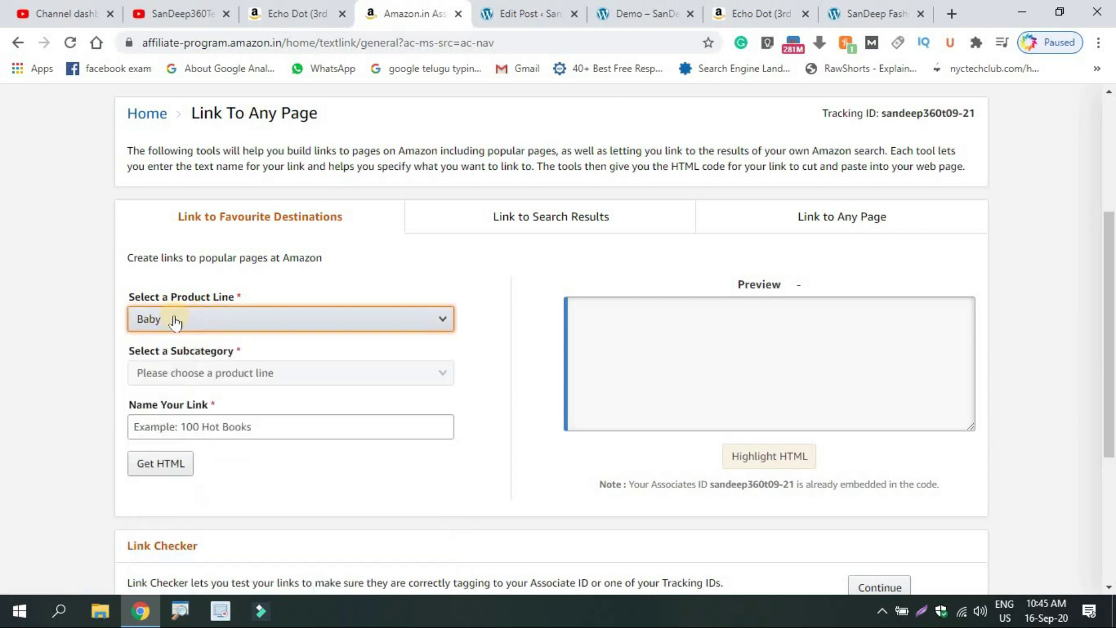
click(249, 372)
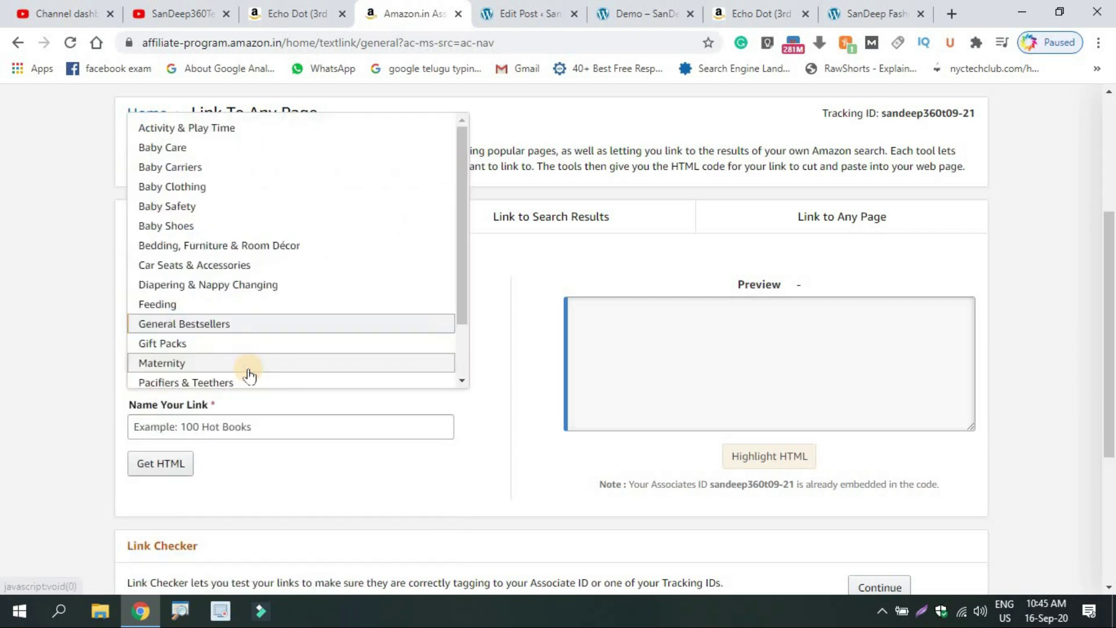
click(208, 186)
click(3, 314)
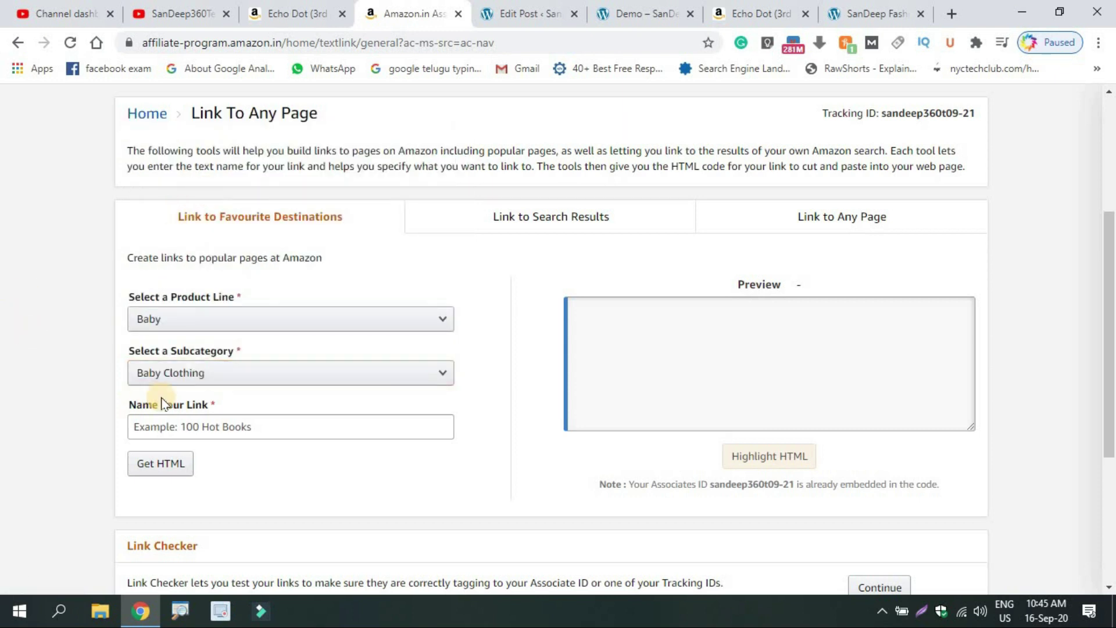
Name the link with the site owner's first name, generate its HTML and copy the code.
click(260, 427)
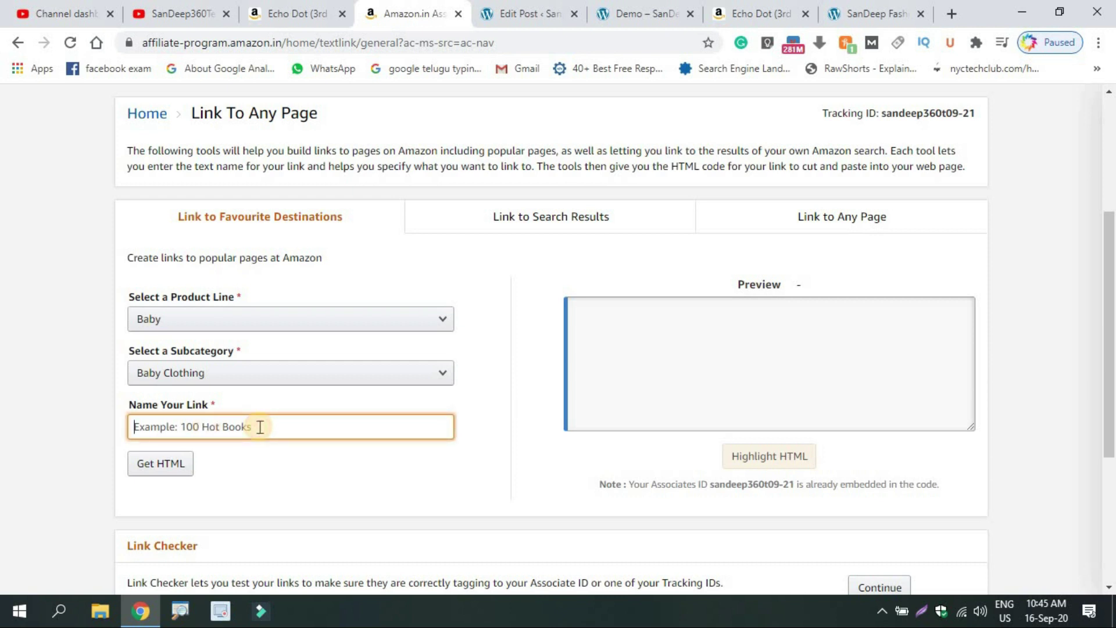
text(Sandeep)
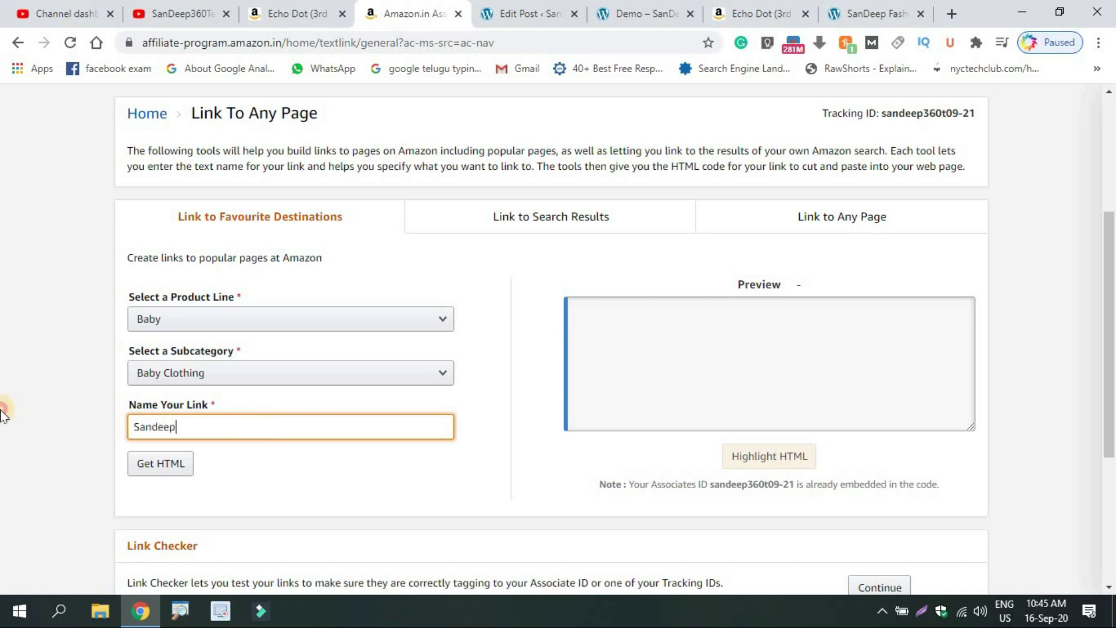
click(3, 414)
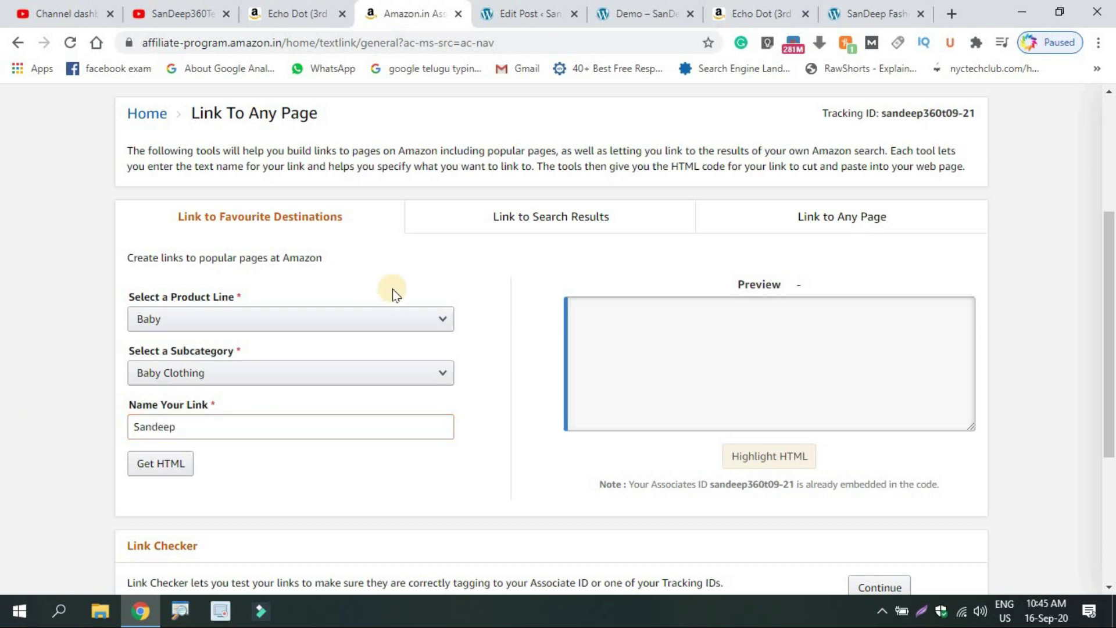
click(151, 468)
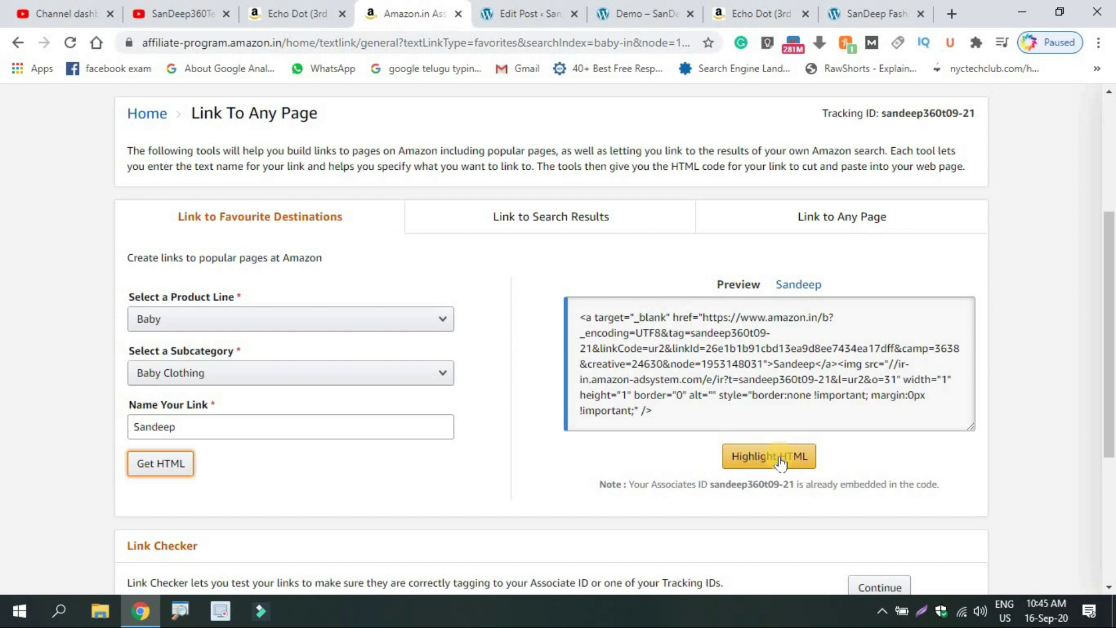
click(780, 462)
key(ctrl+c)
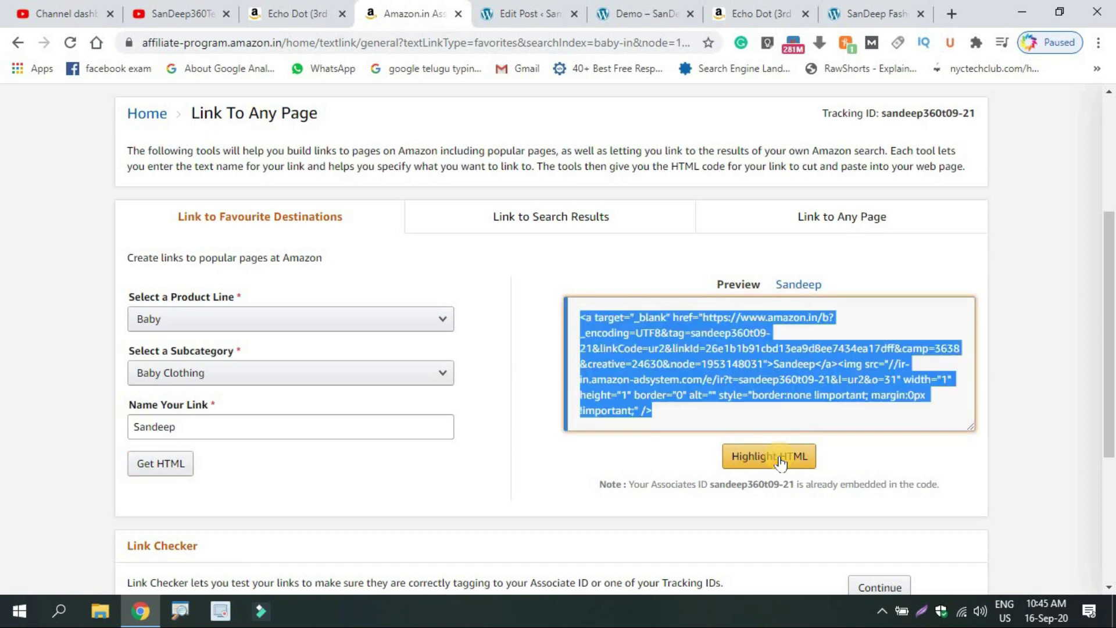
Replace the whole Demo post body with the copied Baby Clothing link HTML, view it in the visual editor and update the post.
click(482, 7)
click(824, 302)
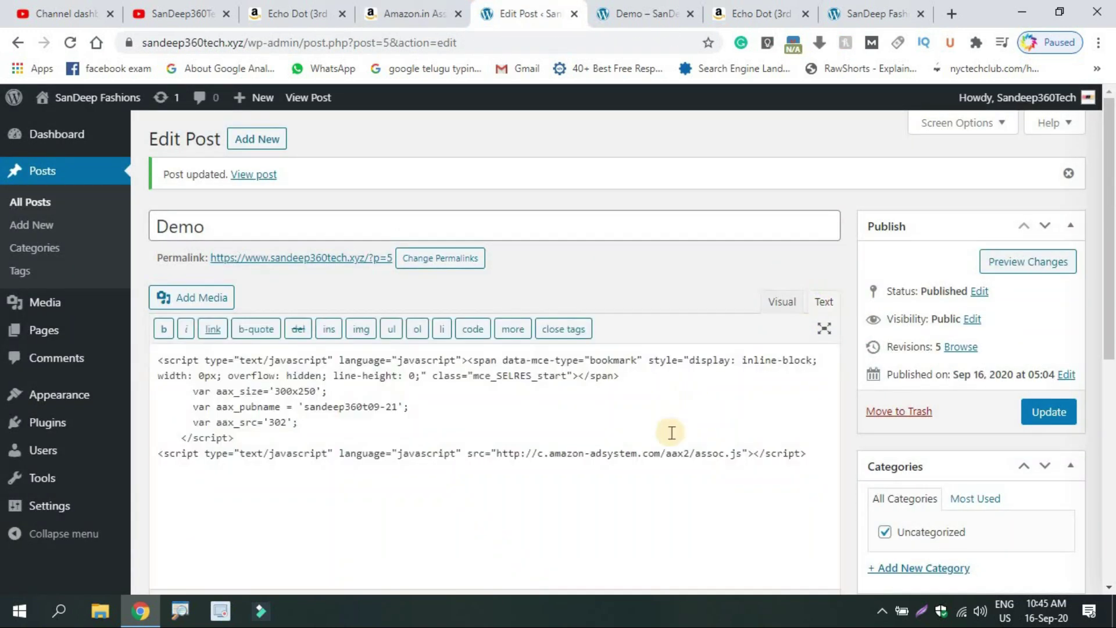
key(ctrl+a)
click(686, 499)
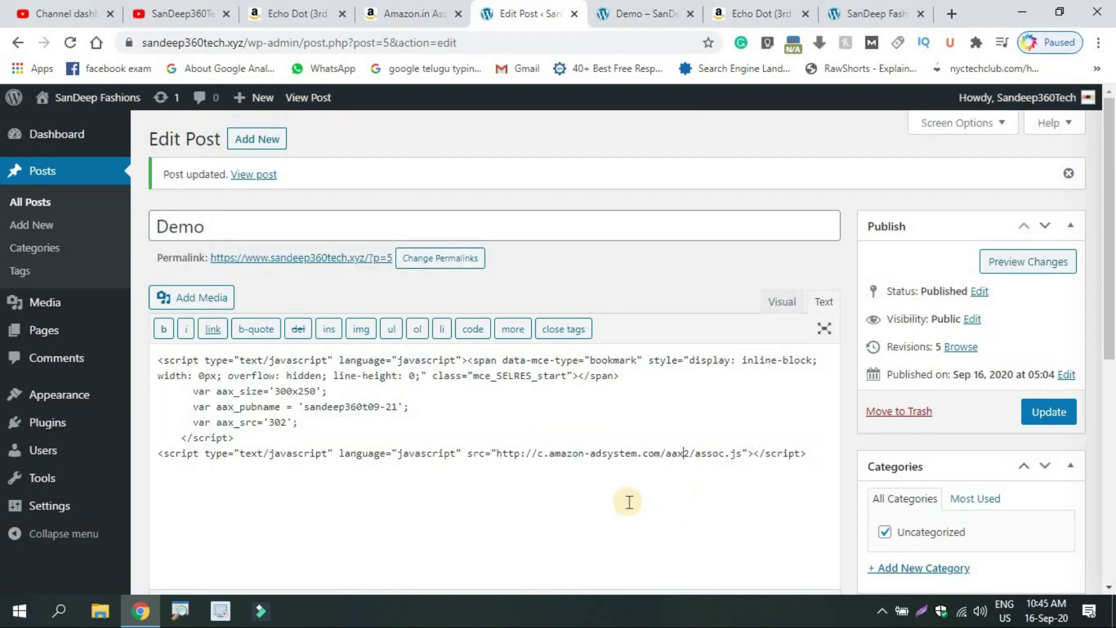
key(ctrl+a)
key(Delete)
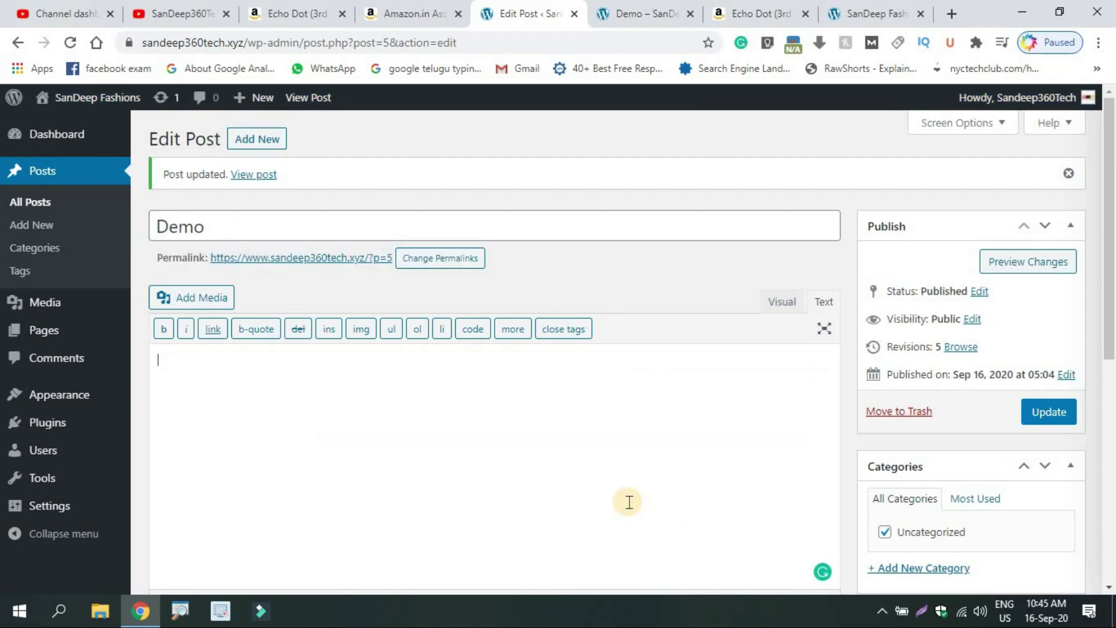
key(ctrl+v)
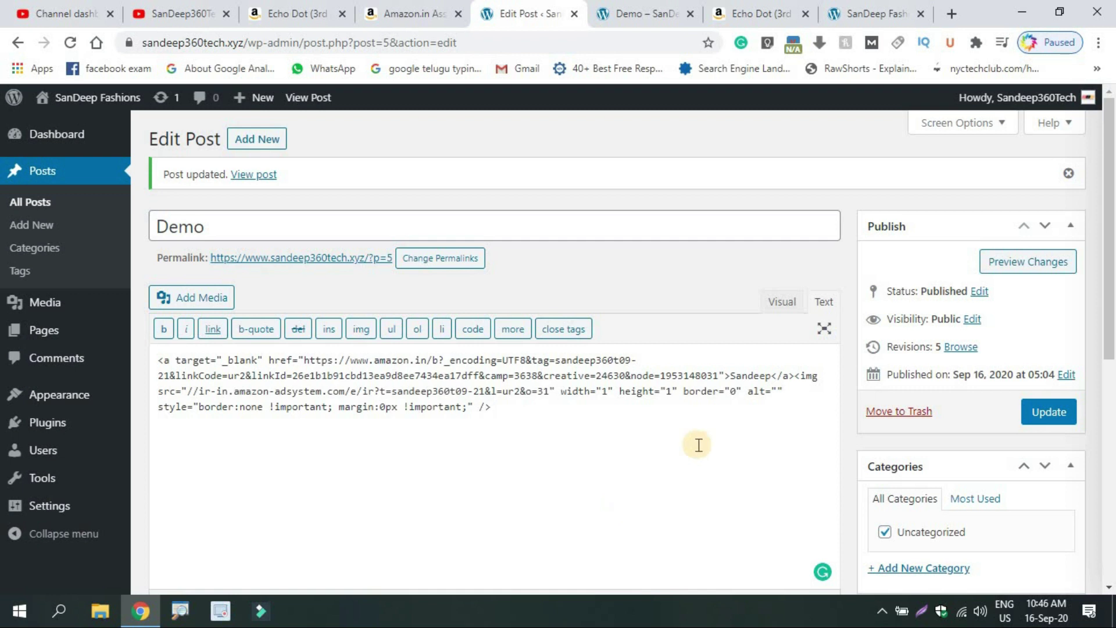
click(781, 303)
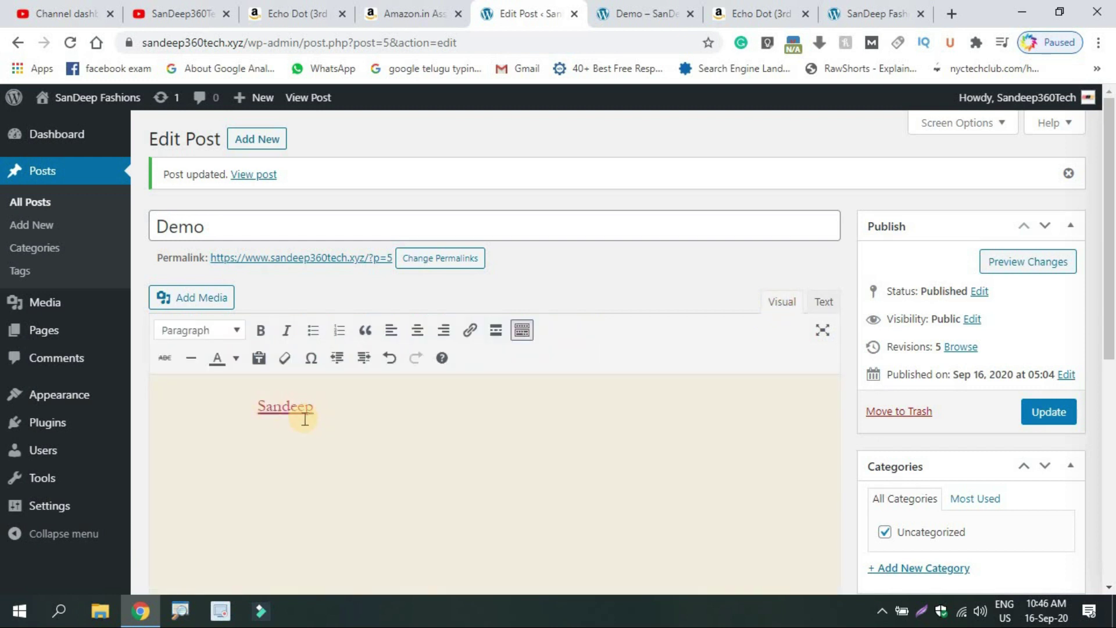
click(1066, 418)
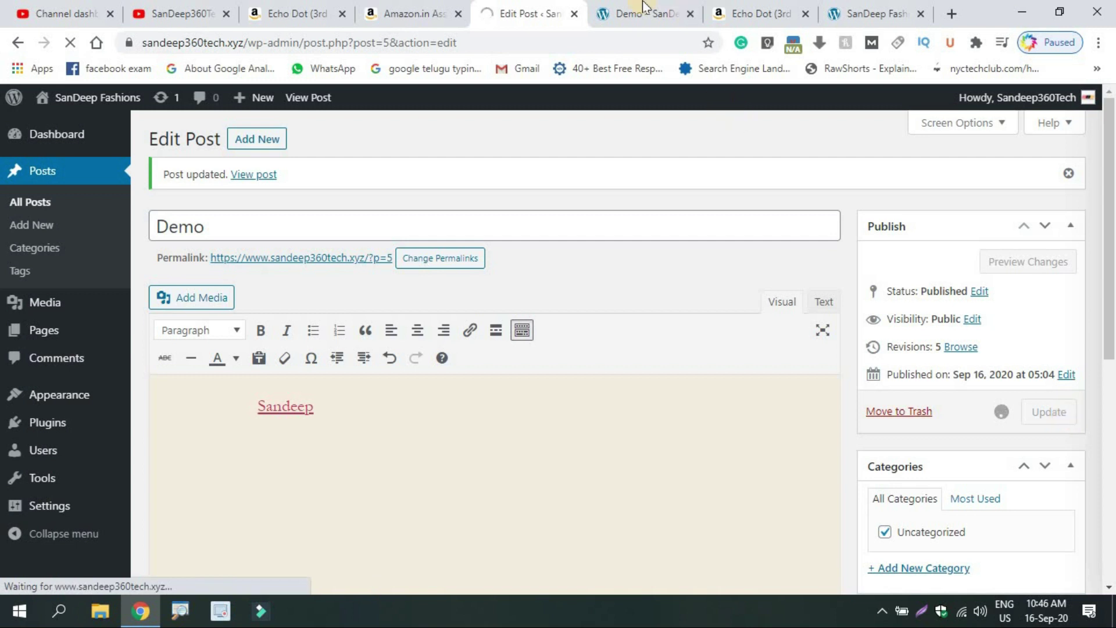
Reload the live Demo post, follow the new text link to examine its Amazon page, and return to the post editor.
click(645, 8)
click(71, 45)
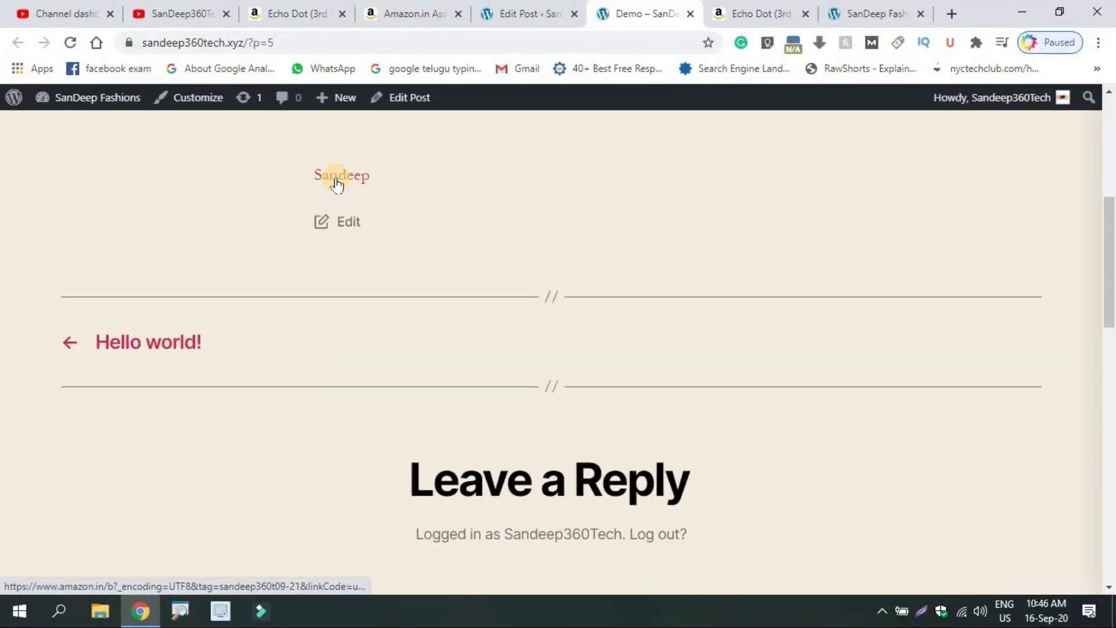
click(340, 176)
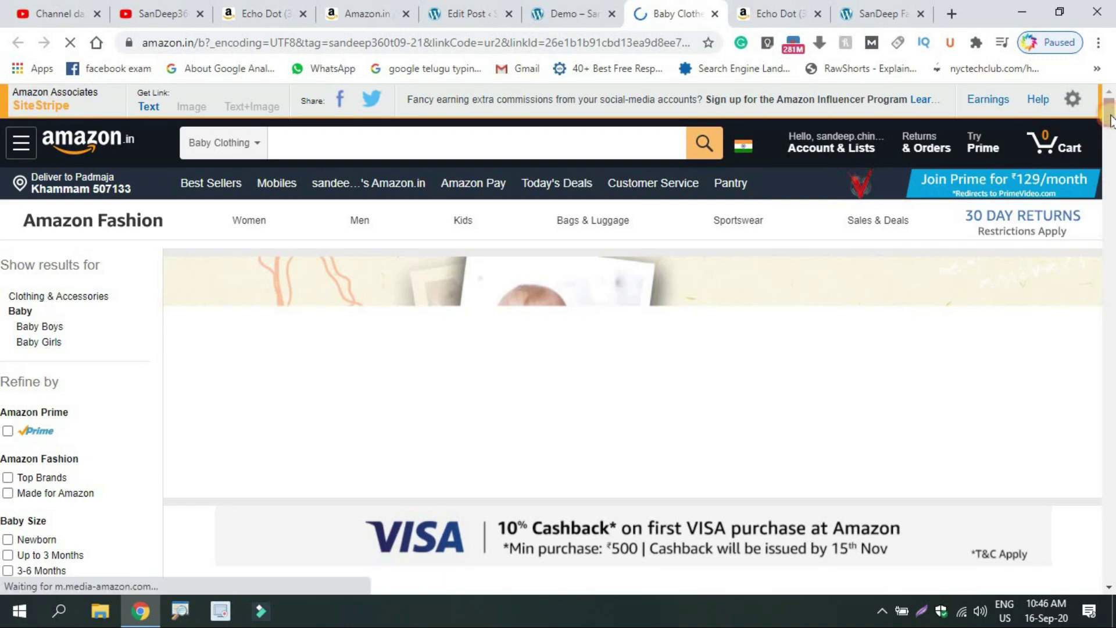
drag(1111, 120, 1105, 174)
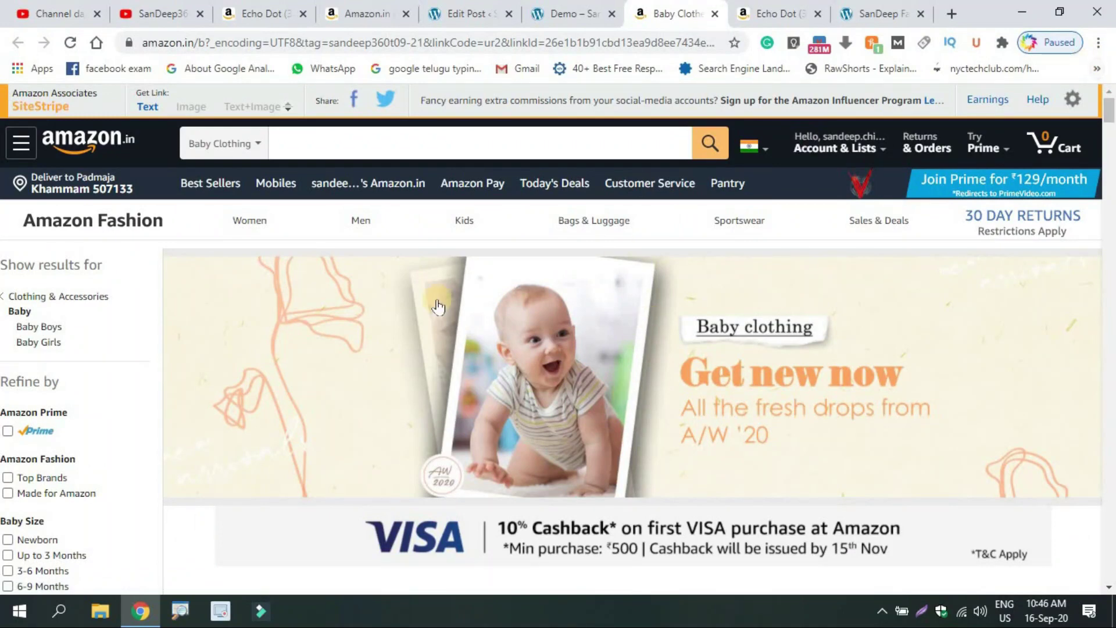
click(428, 9)
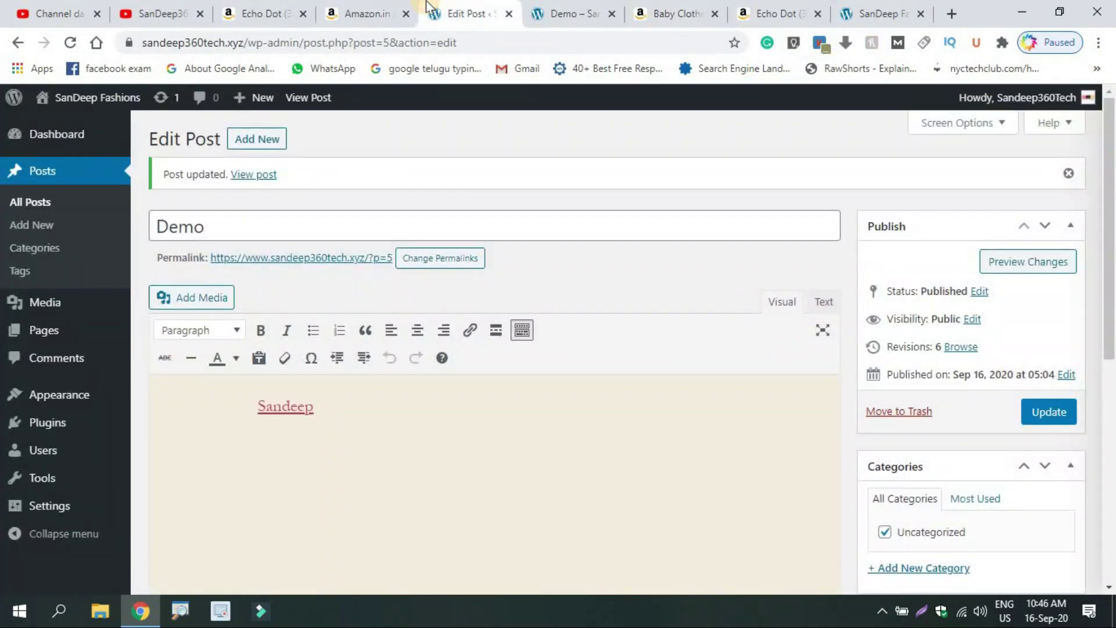
Return to the Associates site and examine the Link to Search Results and Link to Any Page forms.
click(333, 7)
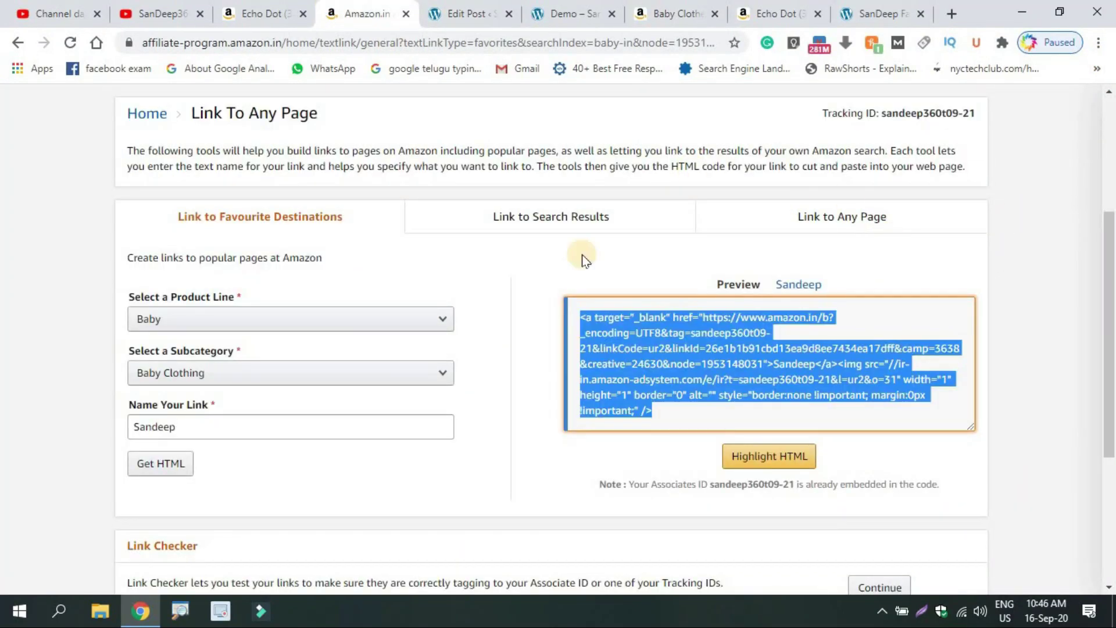
click(530, 225)
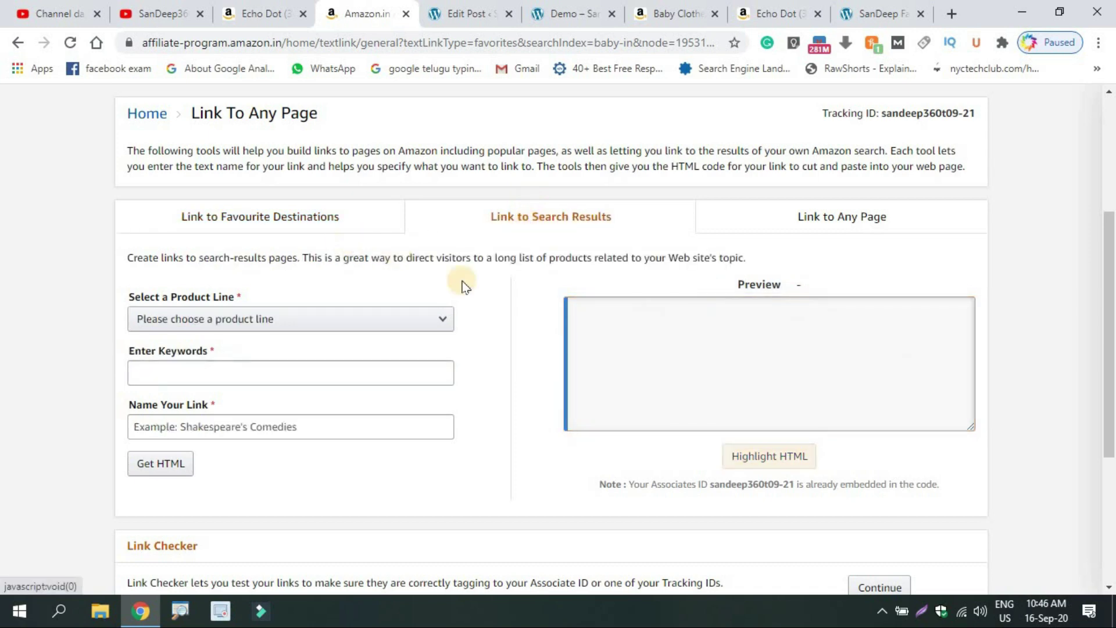
click(778, 218)
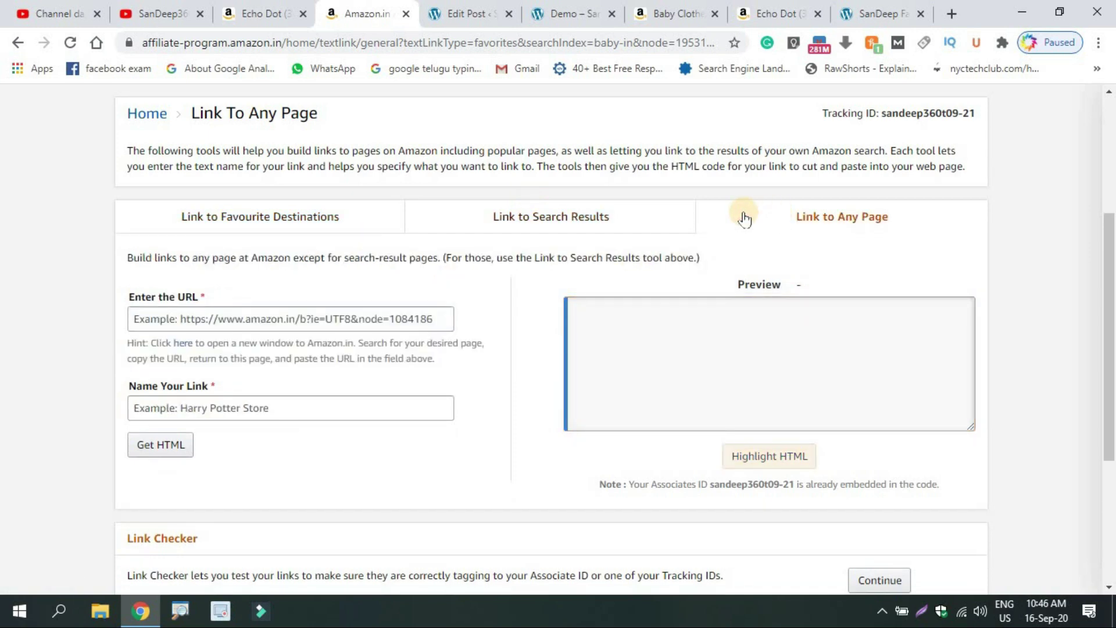
drag(1112, 301, 1079, 176)
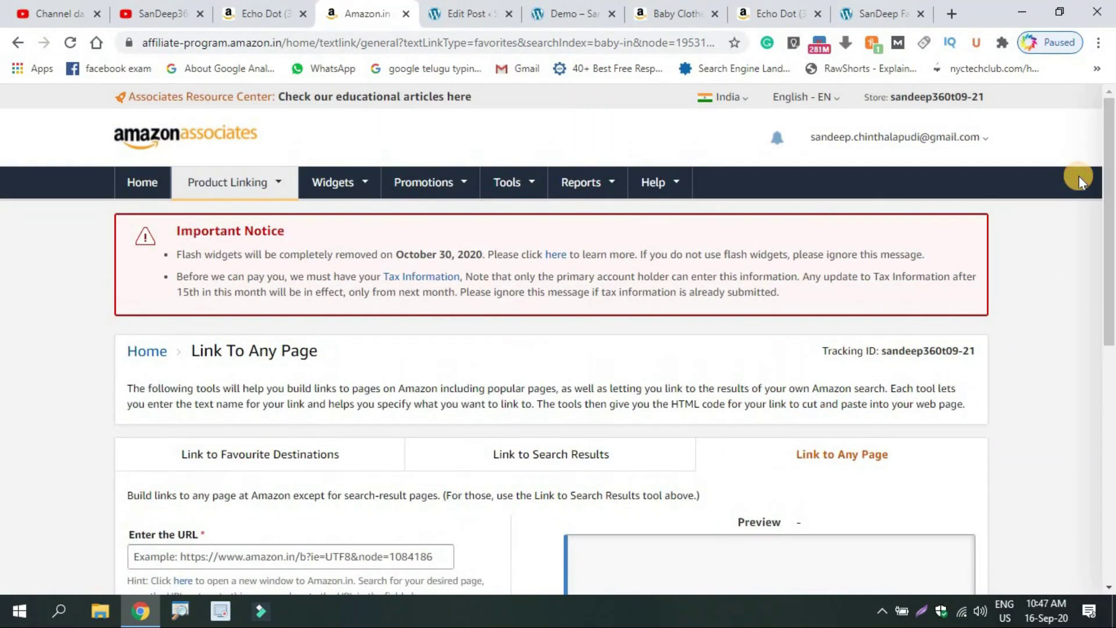
Open the full list of Amazon widgets on the Associates site and choose the Search widget.
click(248, 201)
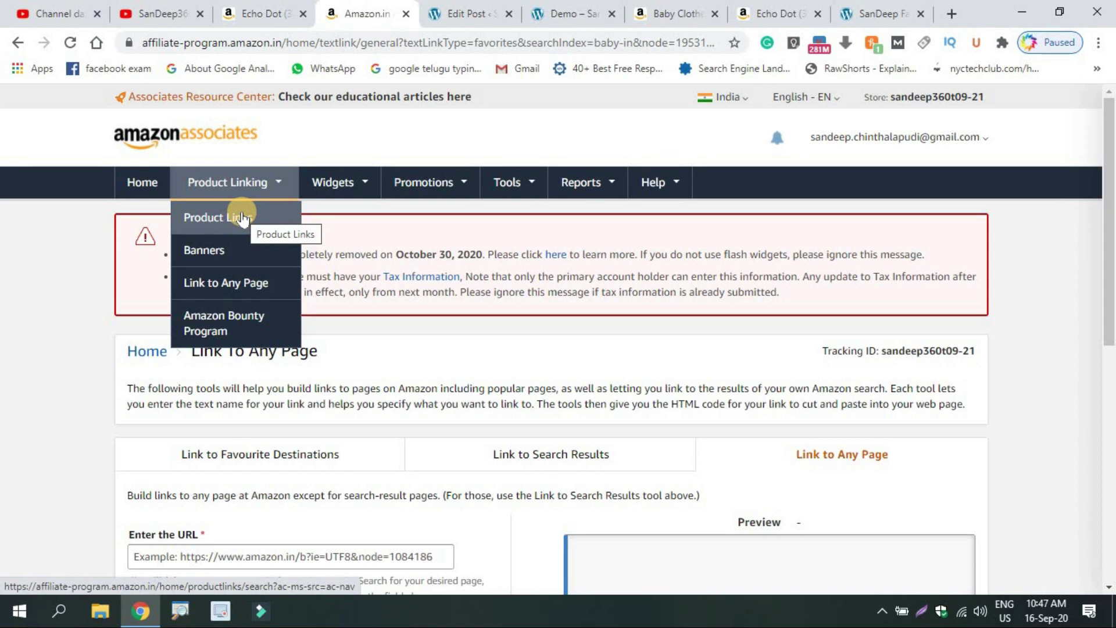
click(338, 192)
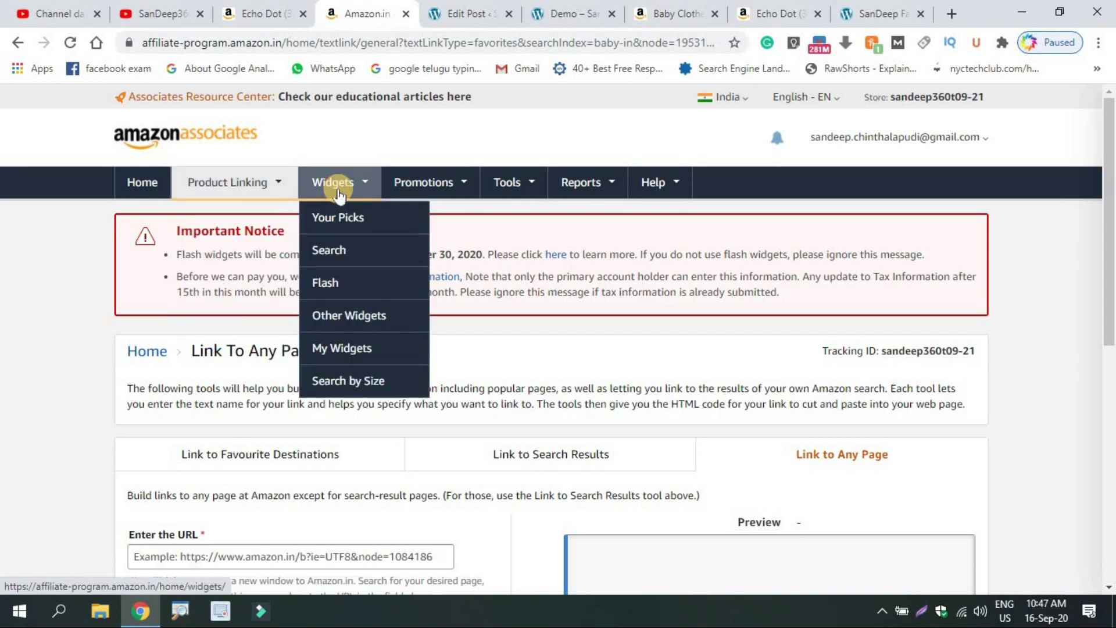
click(338, 192)
click(328, 189)
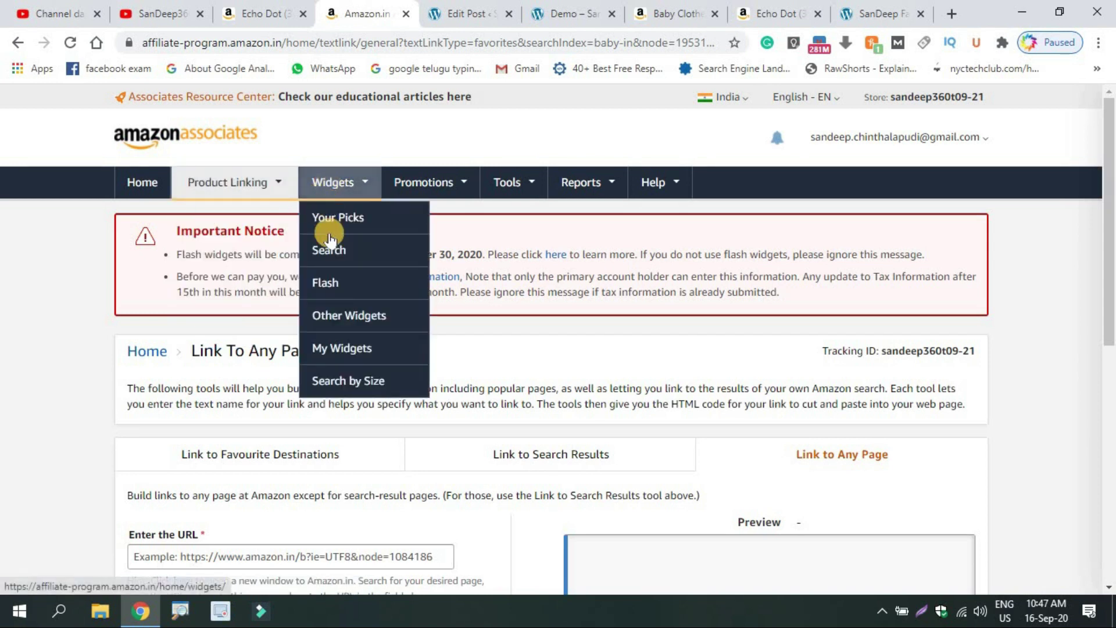
click(357, 319)
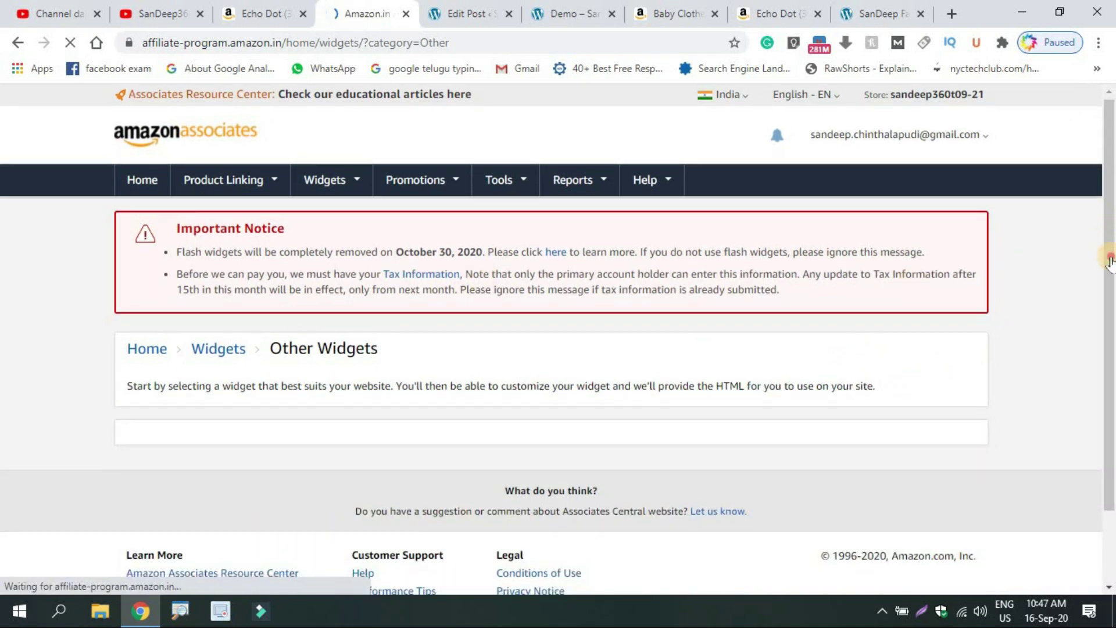
scroll(1107, 262, down, 1)
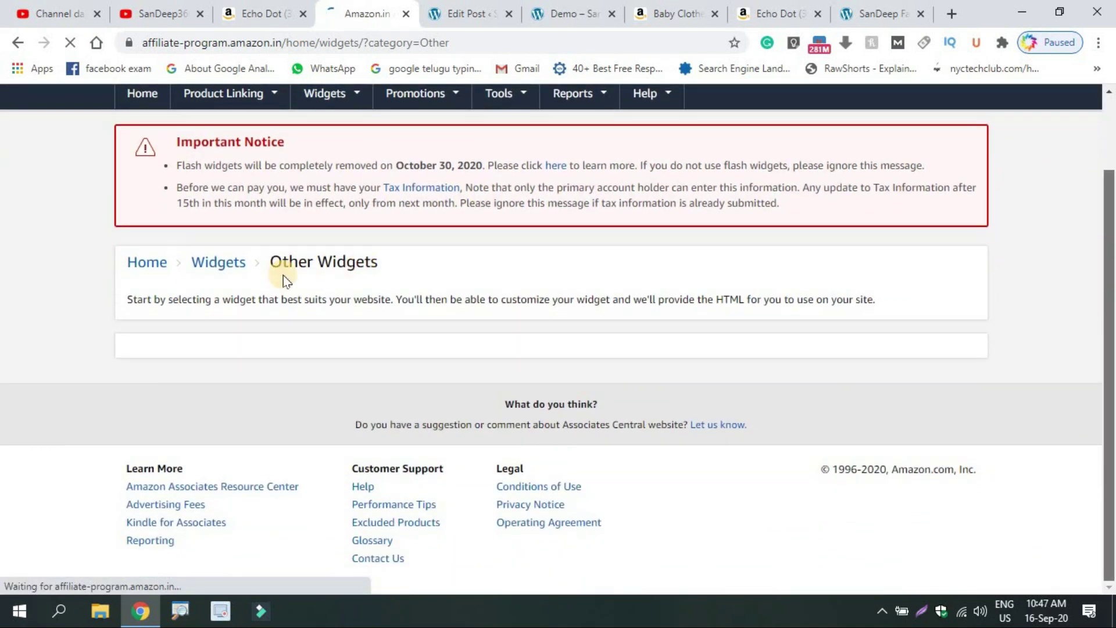
click(230, 271)
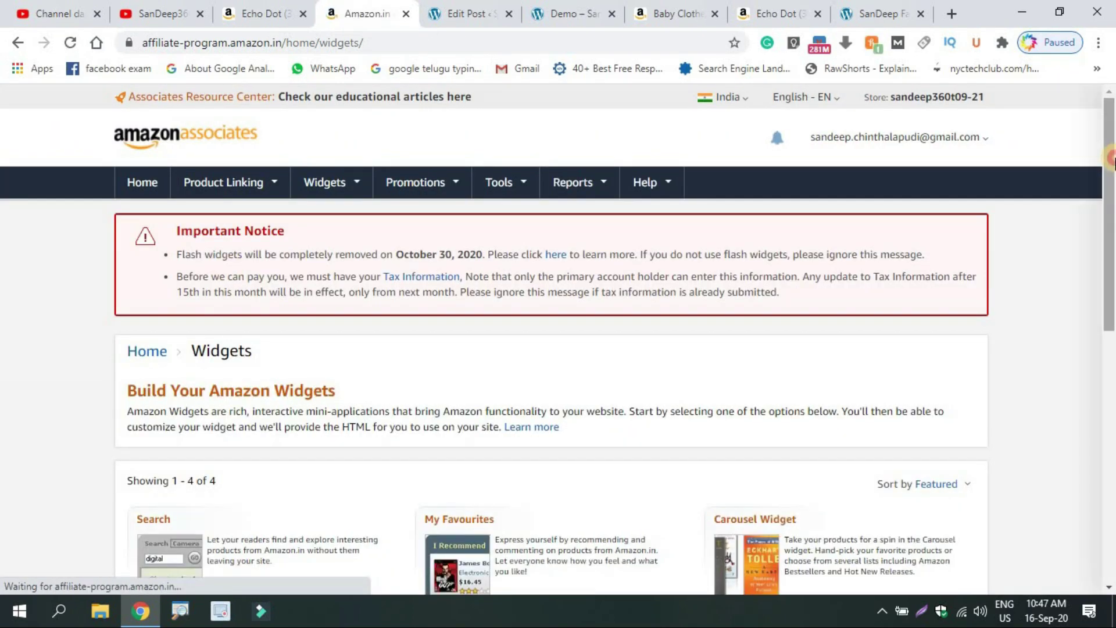
scroll(332, 283, down, 4)
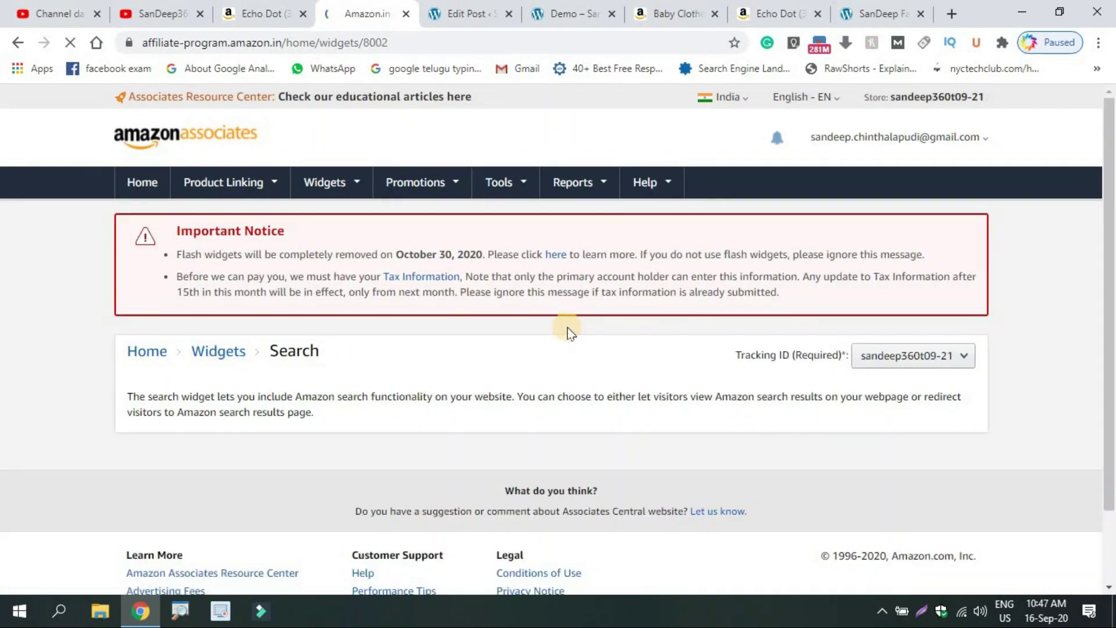
Review the Search widget's default settings and preview, and copy its ad code.
drag(1110, 272, 1112, 346)
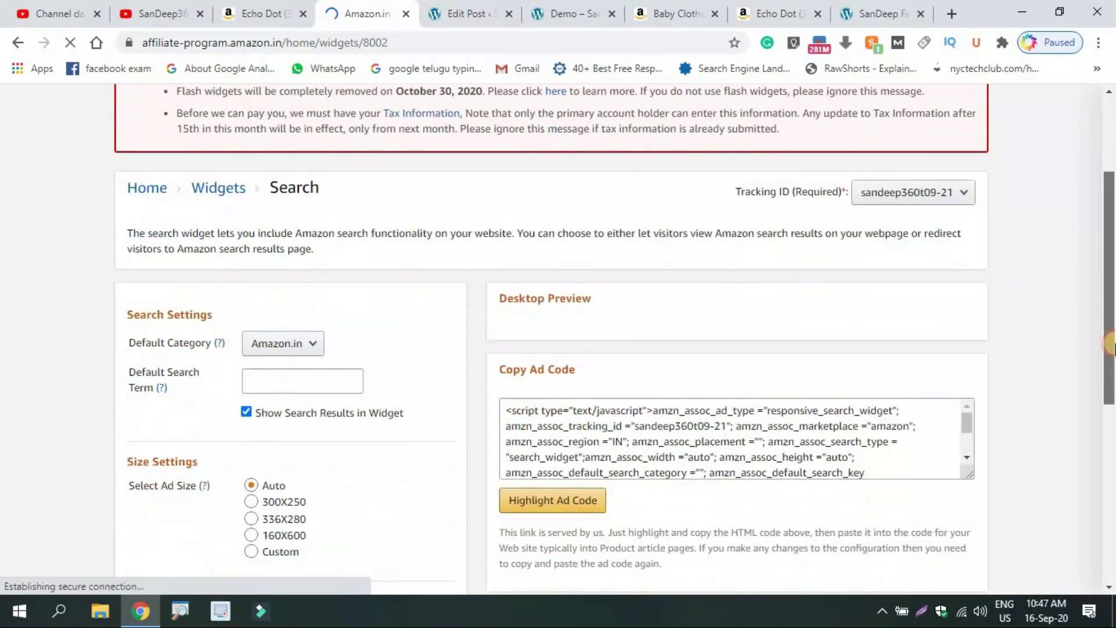
scroll(1112, 346, down, 1)
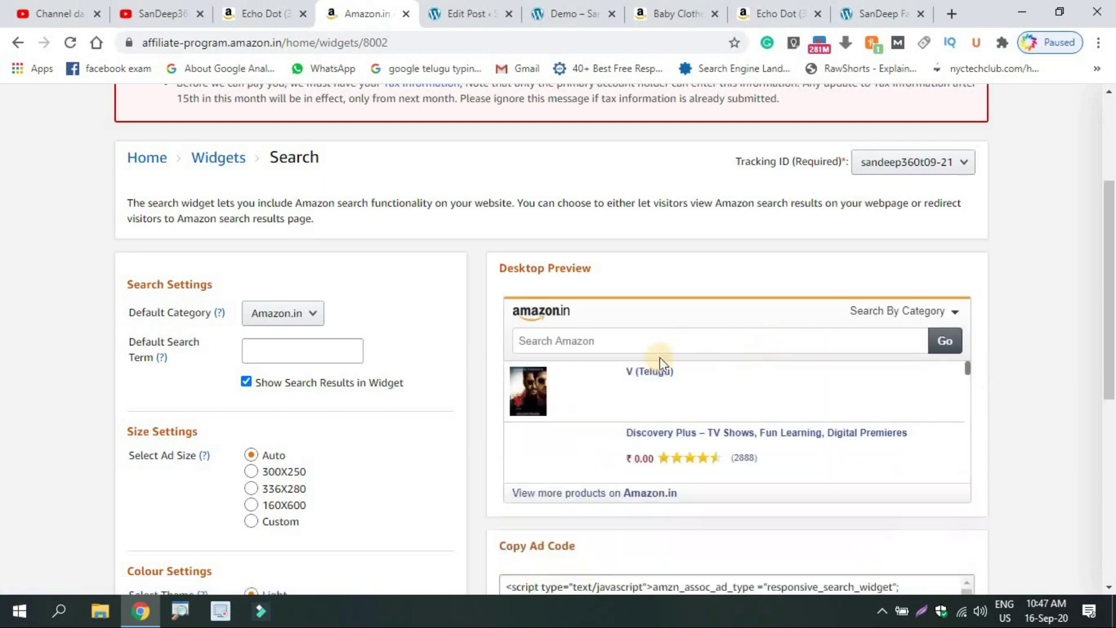
drag(1112, 277, 1112, 384)
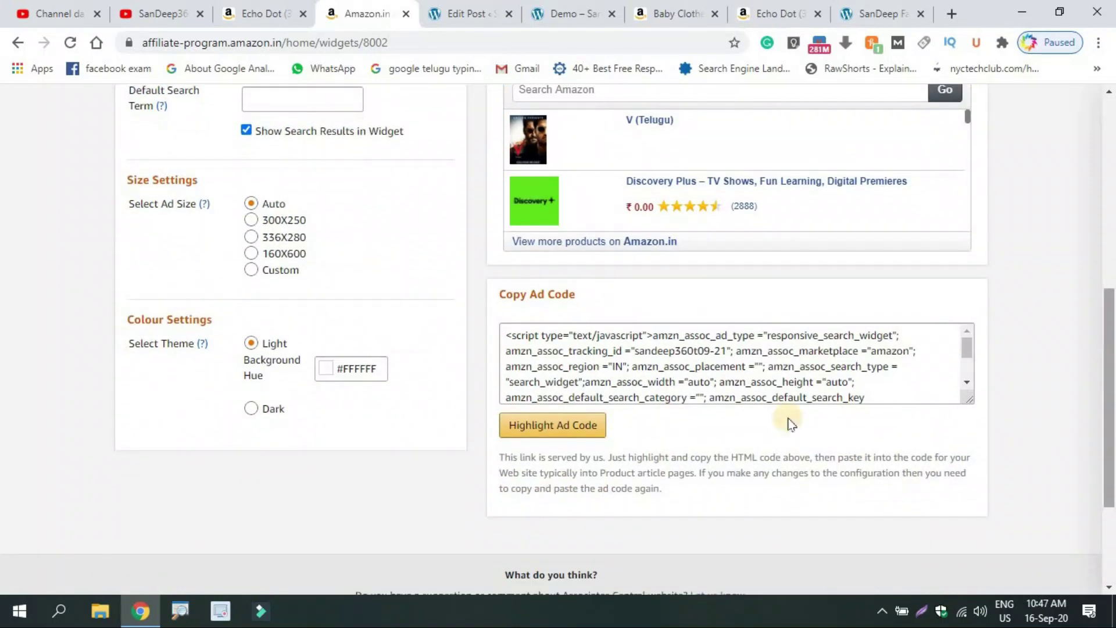
click(544, 427)
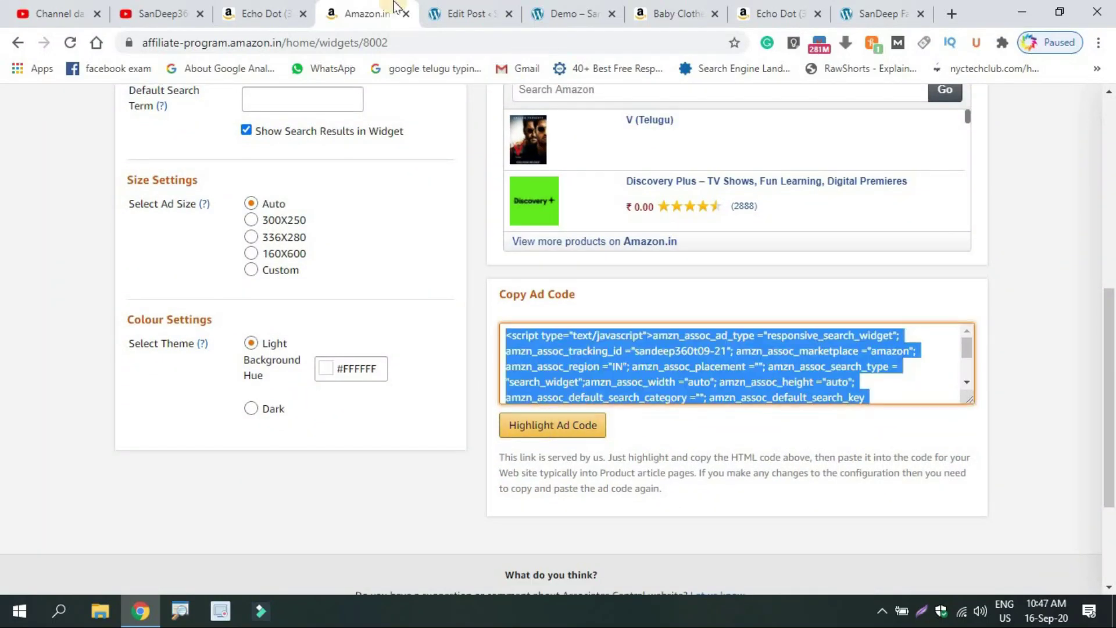
Replace the whole Demo post HTML with the copied Search widget ad code and update the post.
click(466, 14)
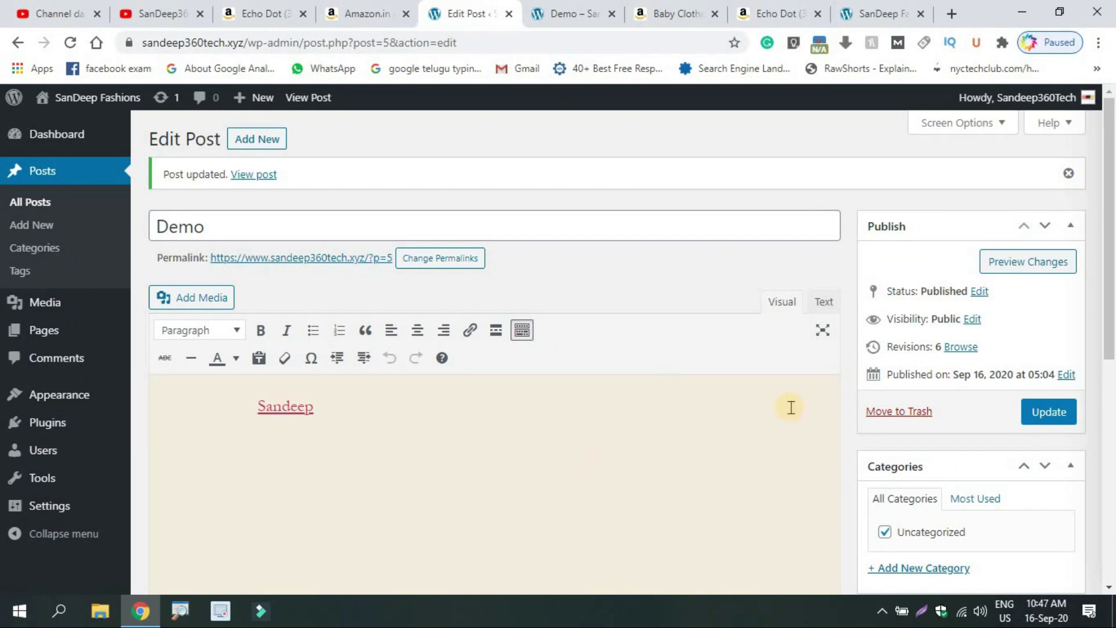
click(831, 304)
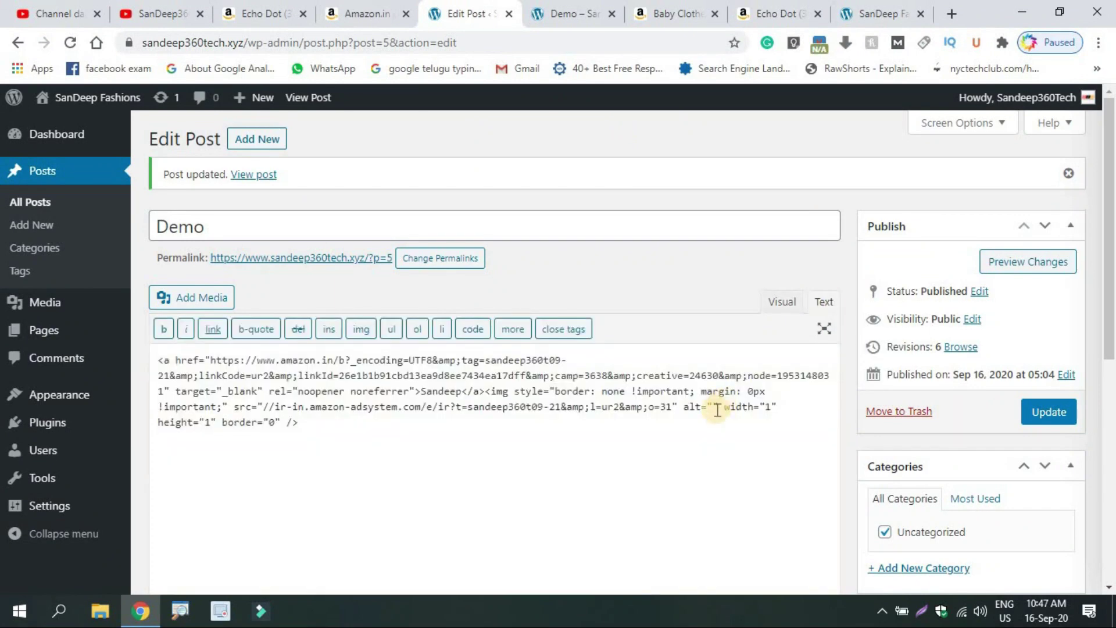
key(ctrl+a)
click(699, 435)
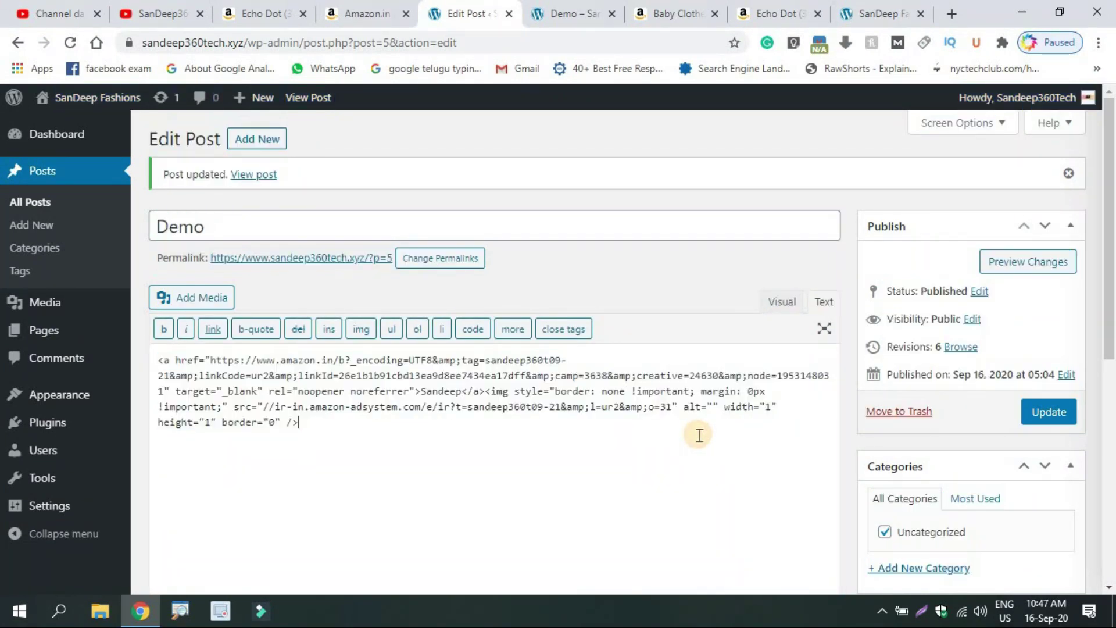
key(ctrl+a)
key(Delete)
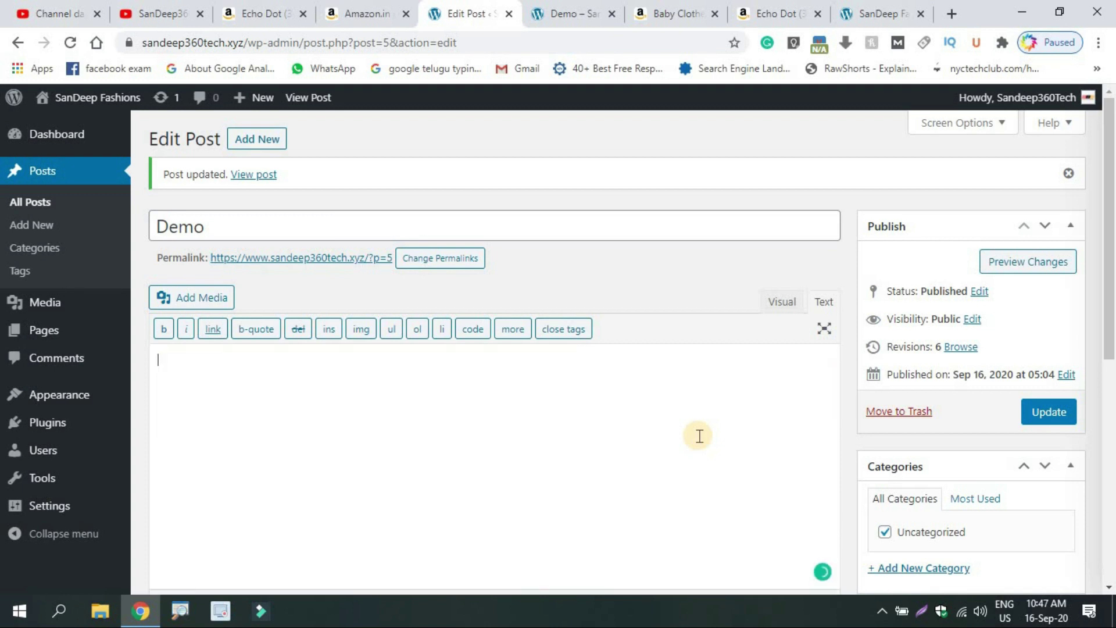
key(ctrl+v)
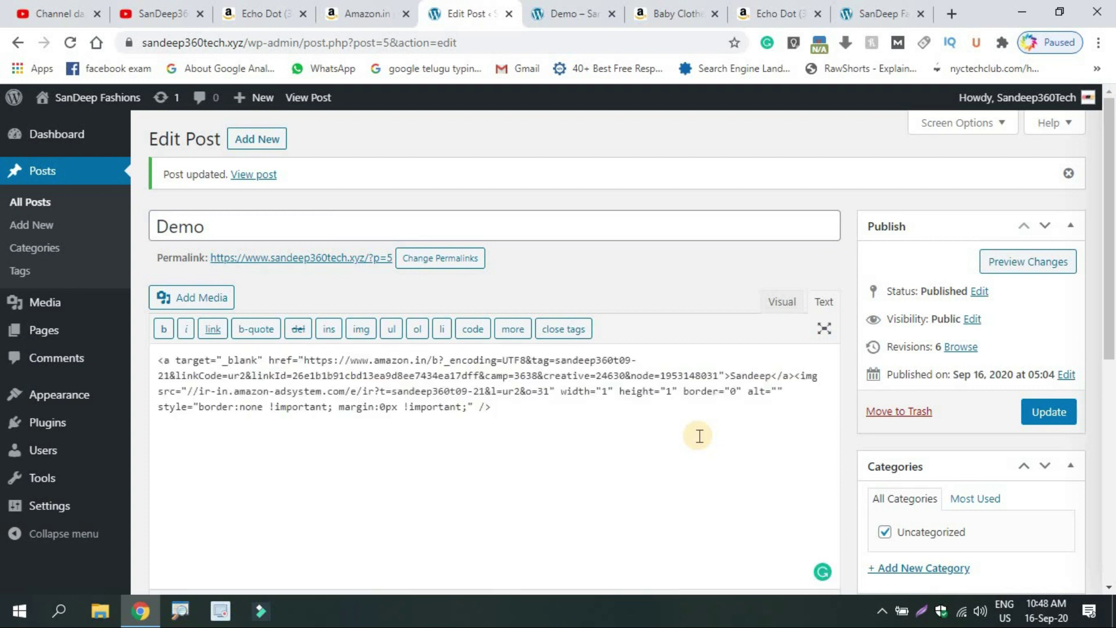
click(1050, 412)
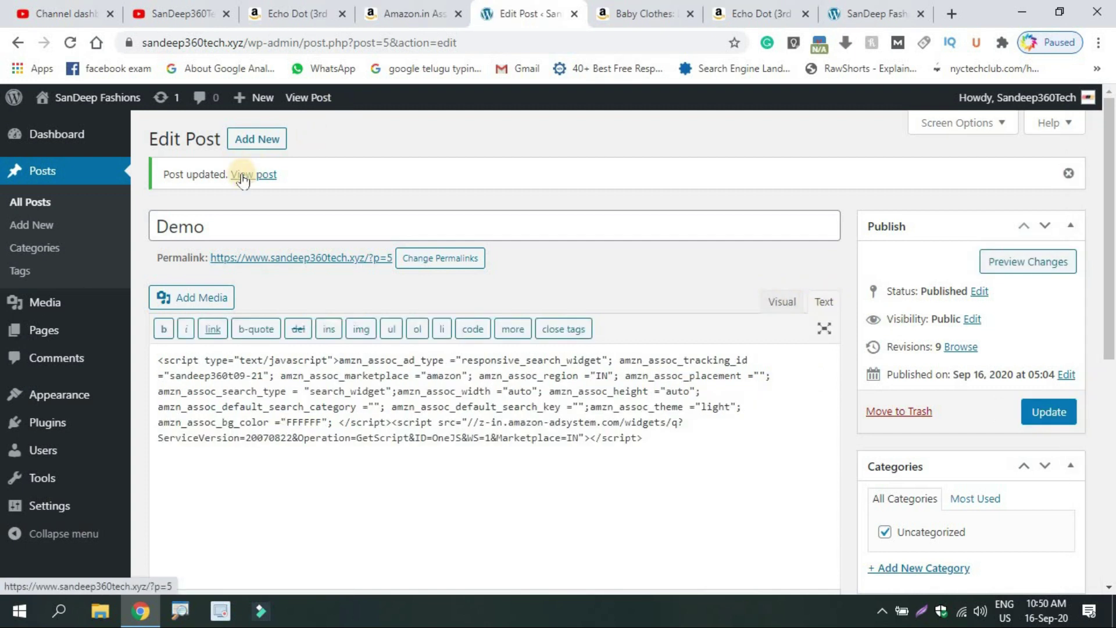
Test the Search widget on the live Demo post by searching for "toy" and following the SUPER TOY LCD Writing Tablet result.
click(242, 174)
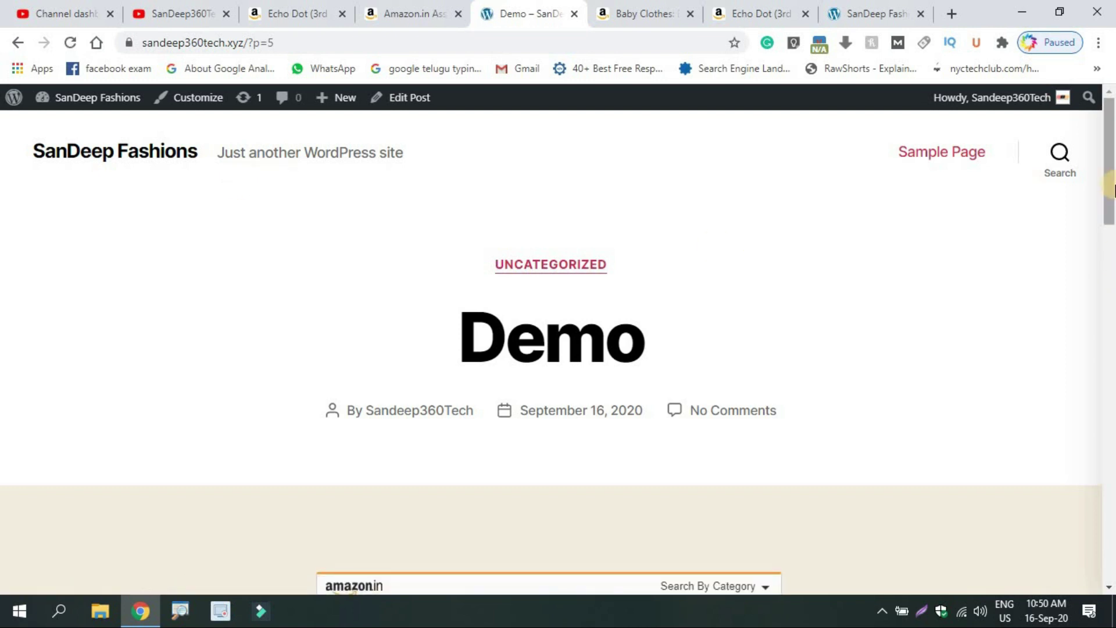
drag(1109, 211, 1112, 279)
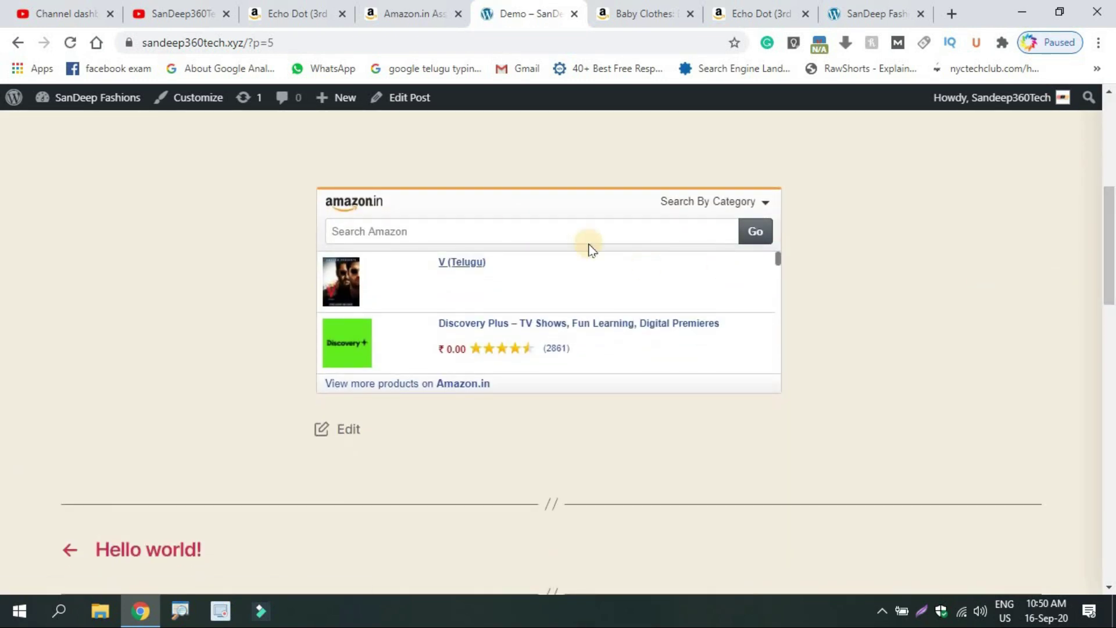
click(642, 227)
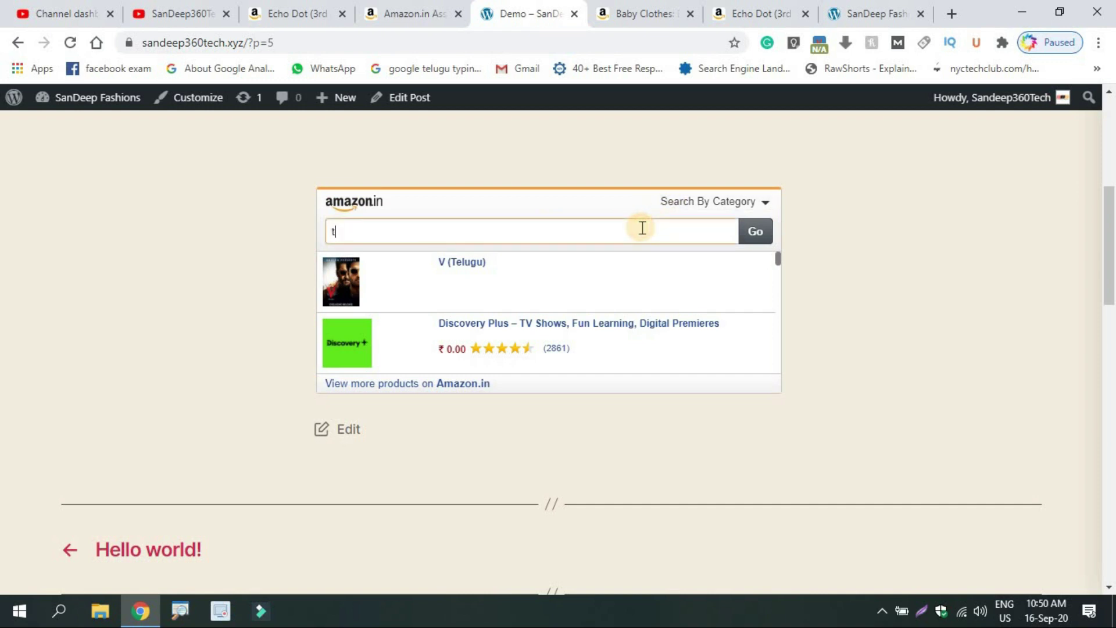
click(760, 237)
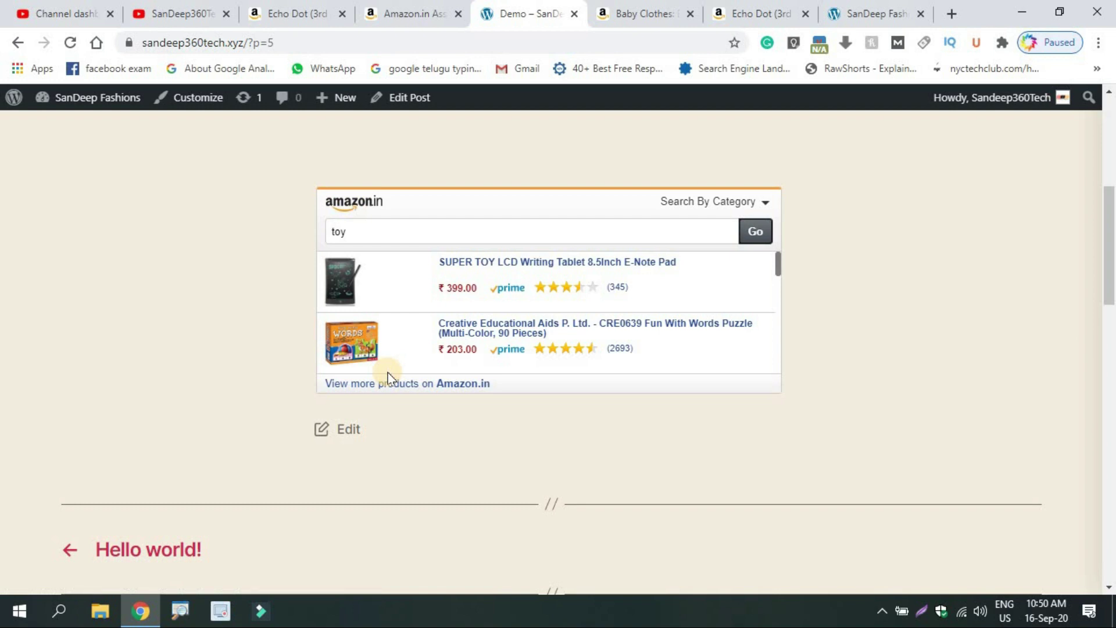
click(468, 263)
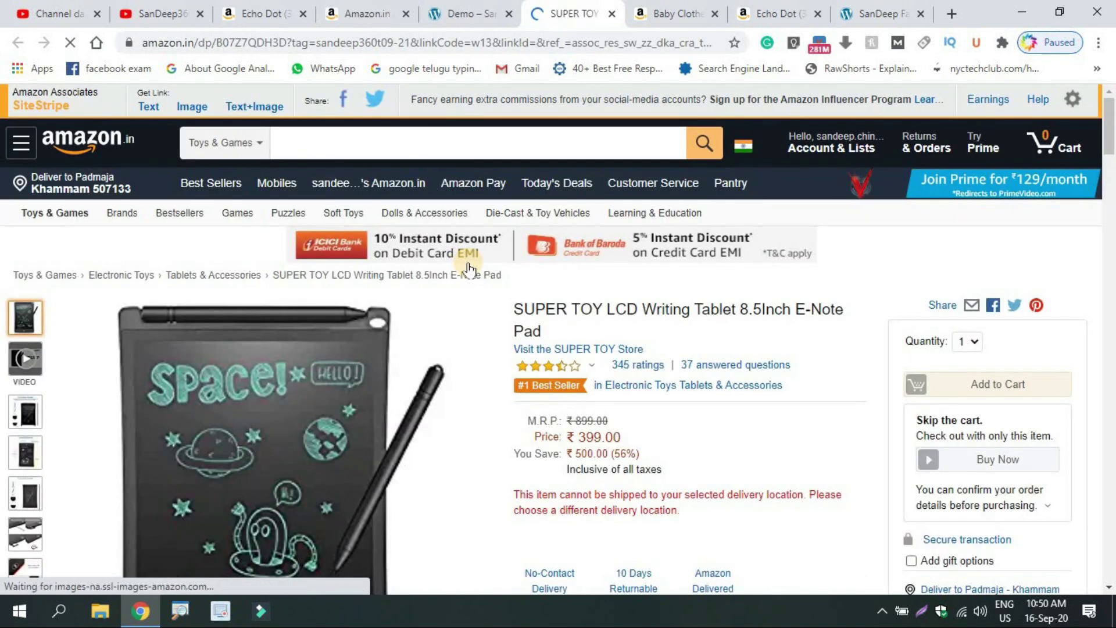
click(465, 11)
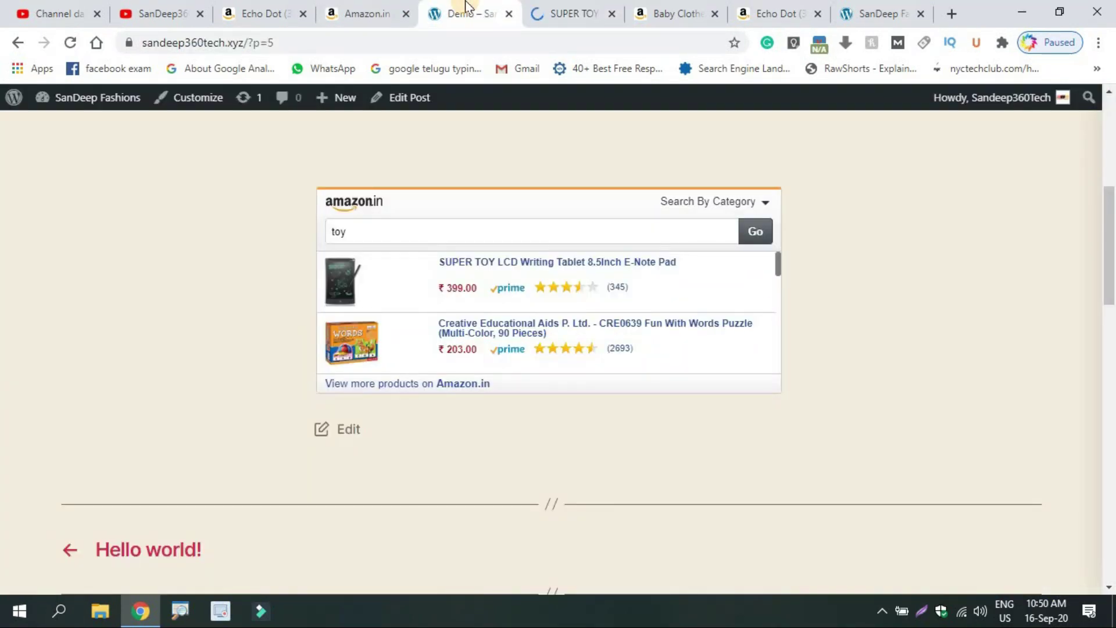
Review SiteStripe on the Echo Dot page and the Associates site's linking, widget, promotion and tool options, ending at the live Demo post.
click(377, 7)
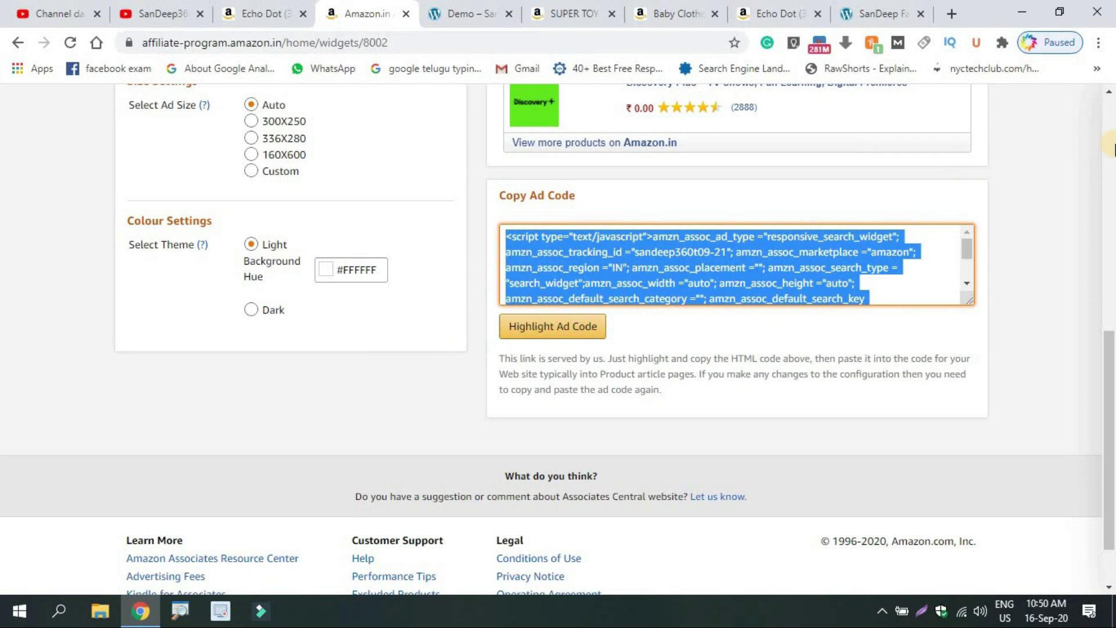
click(1112, 145)
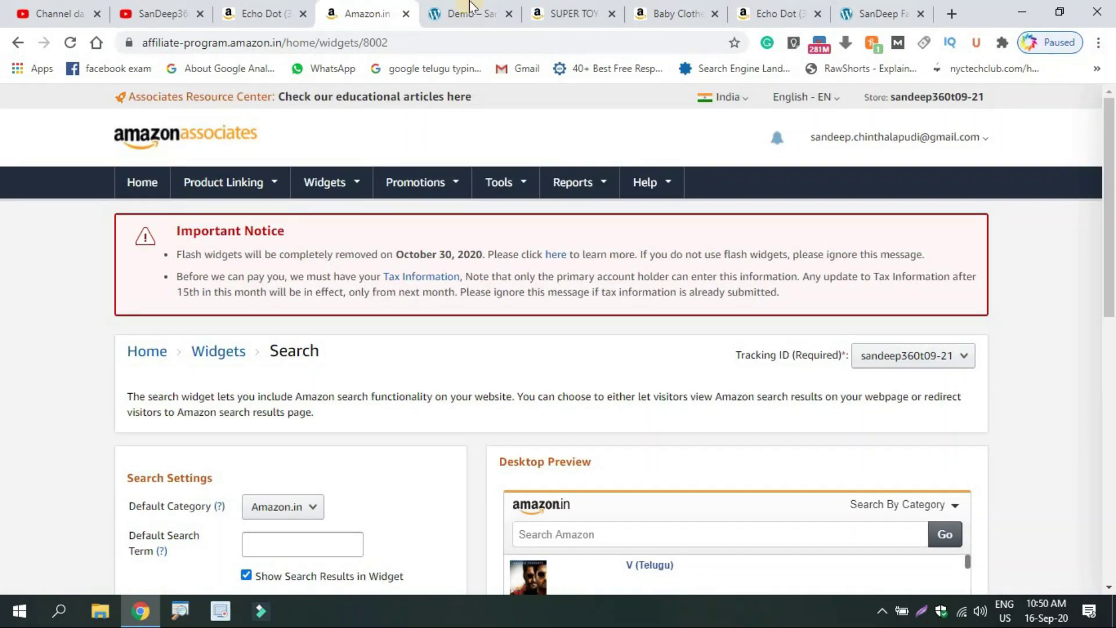
click(255, 13)
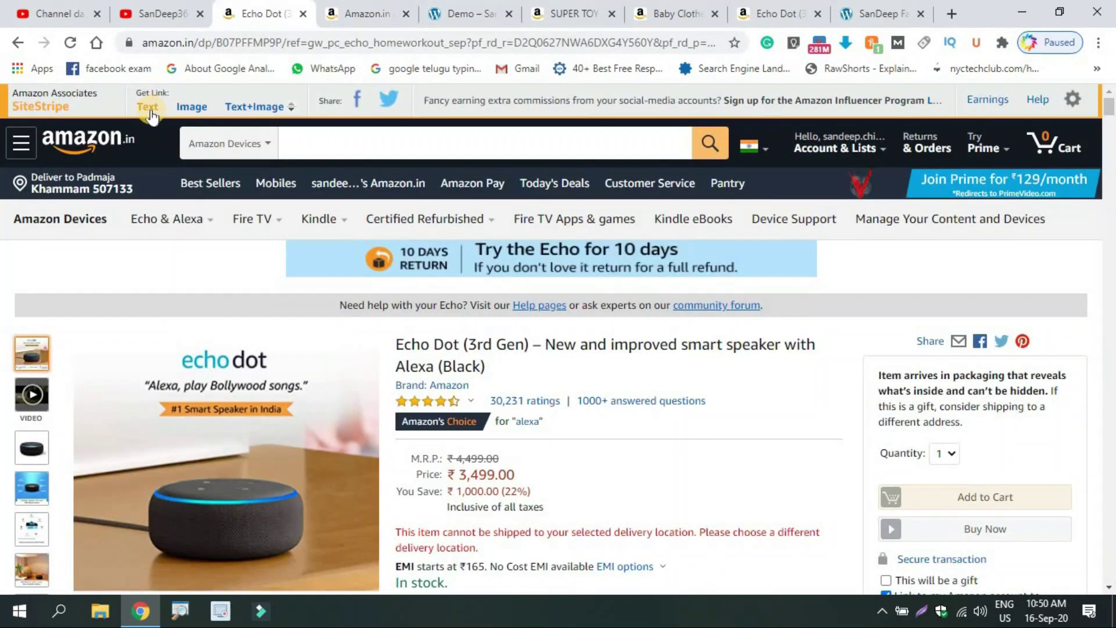
click(351, 9)
mouse_move(336, 180)
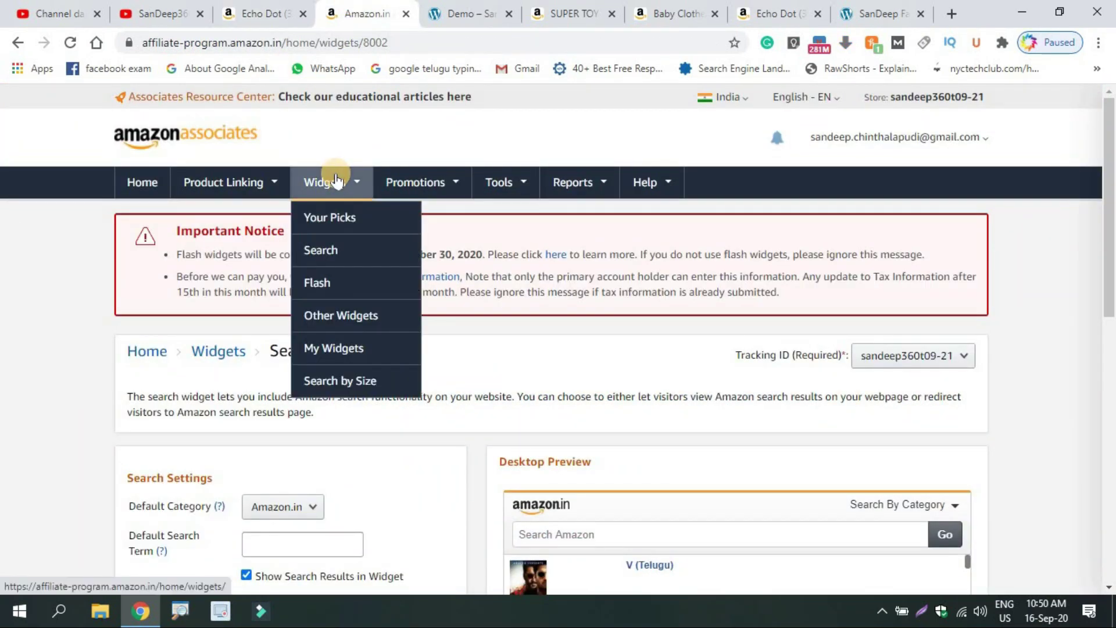
mouse_move(244, 180)
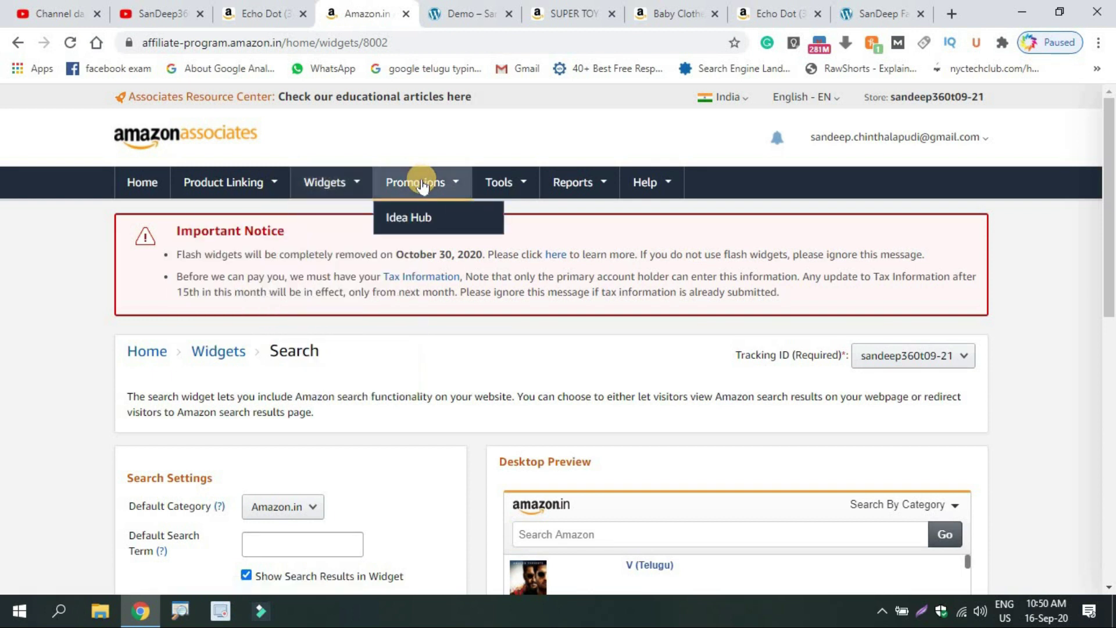
mouse_move(498, 185)
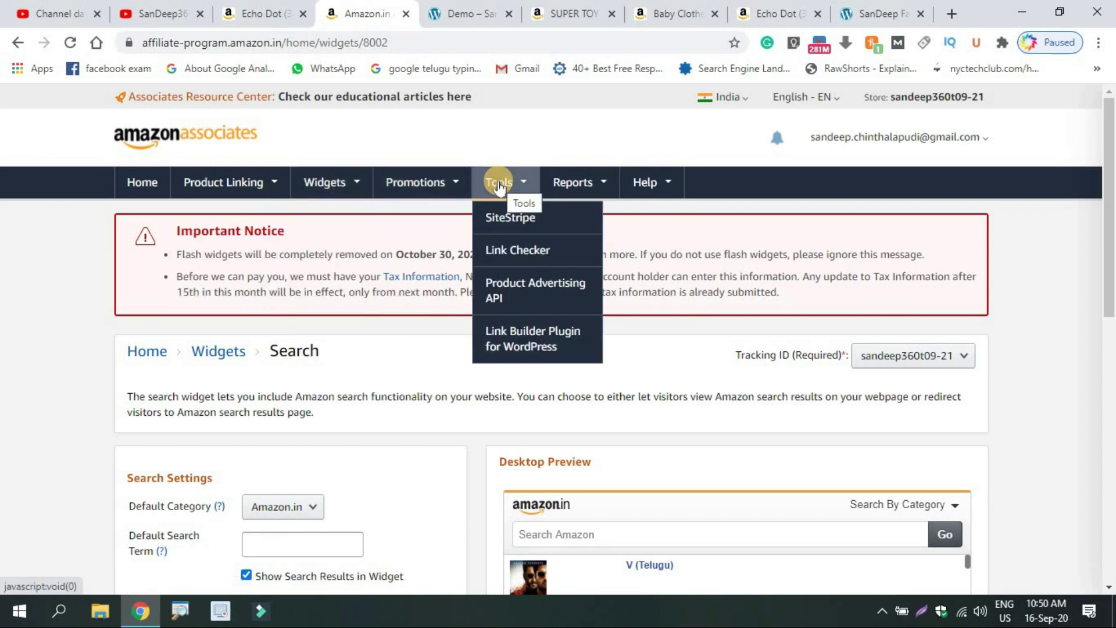
mouse_move(582, 201)
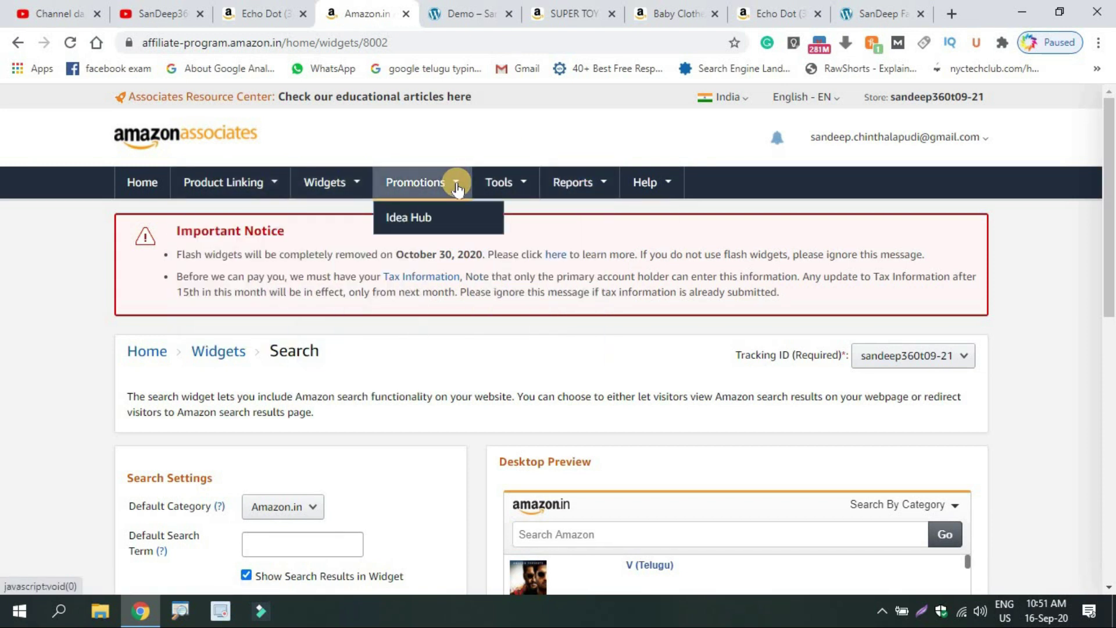
key(ctrl+2)
click(495, 6)
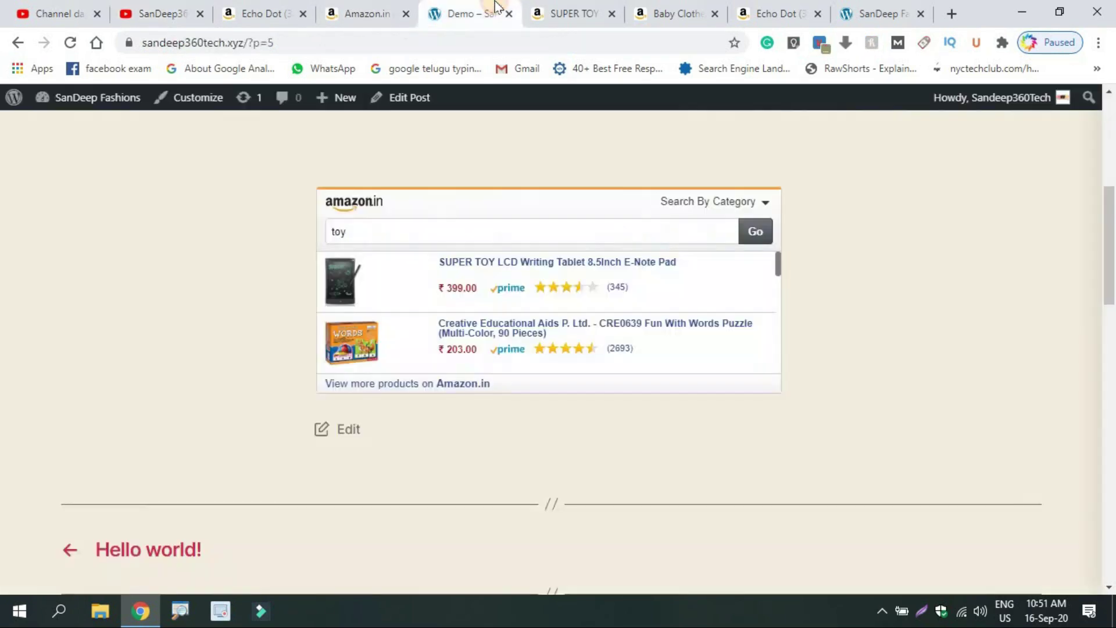